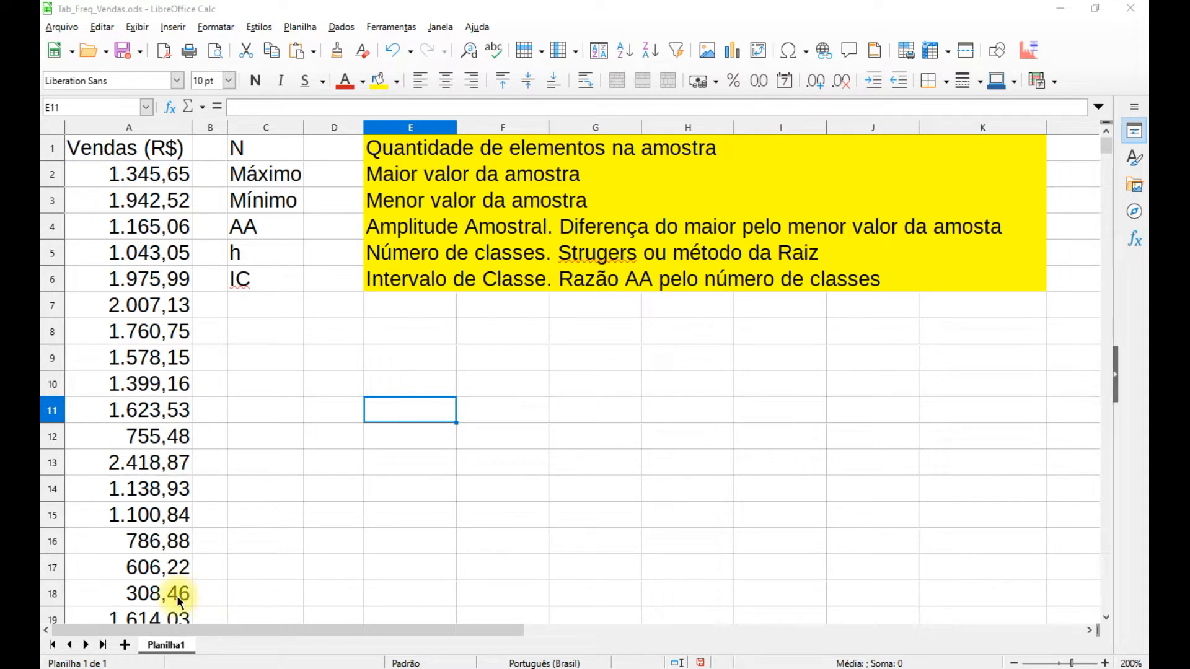
Step: Check how far the sales data in column A extends, and return to the column's start
{"action": "left_click", "coordinate": [146, 181]}
{"action": "key", "text": "ctrl+Down"}
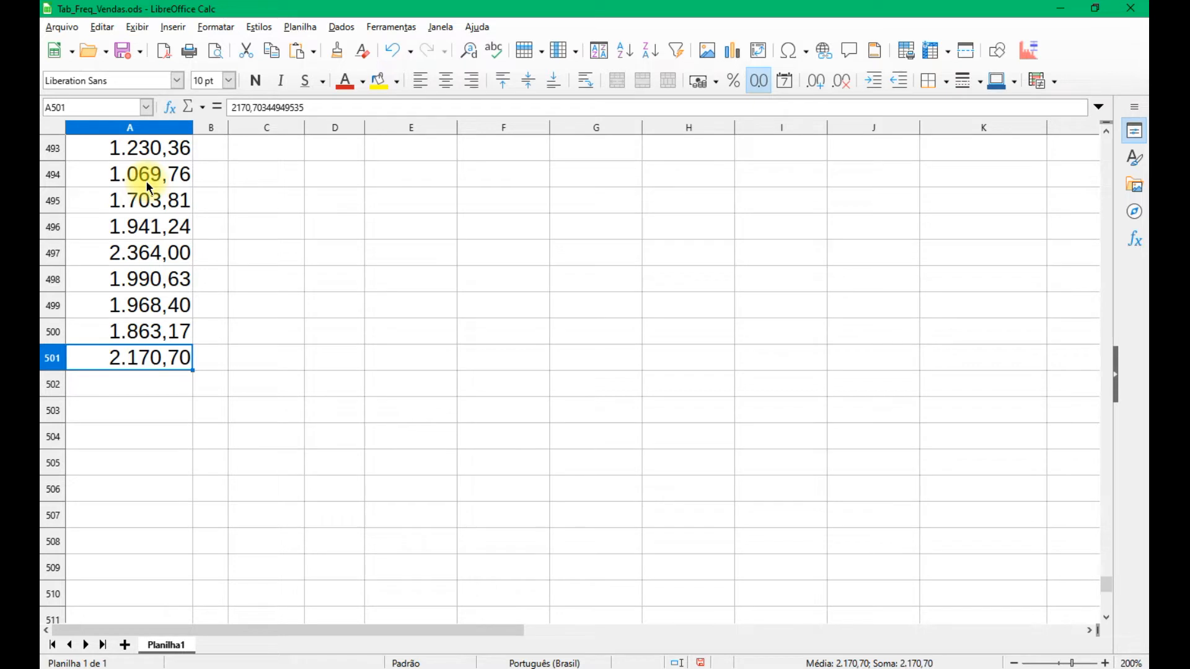
{"action": "key", "text": "ctrl+Up"}
Step: Count the sample elements in D1 beside N with the formula =CONT.NÚM(A2:A501)
{"action": "key", "text": "Right"}
{"action": "key", "text": "Right"}
{"action": "key", "text": "Right"}
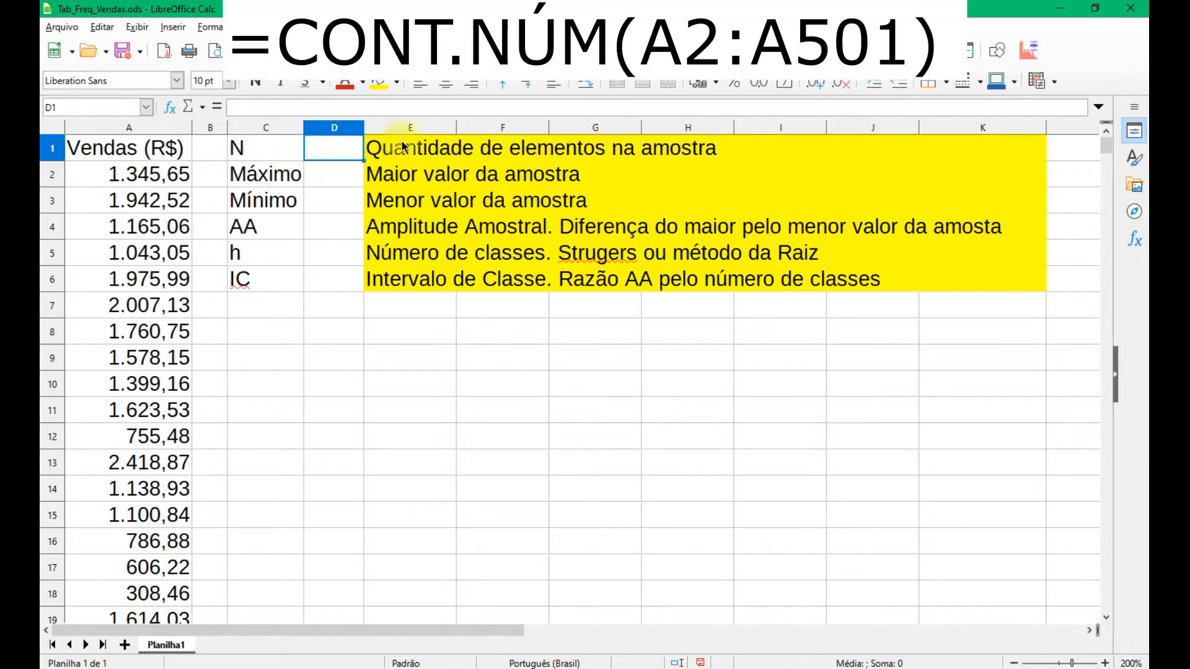
{"action": "type", "text": "=con"}
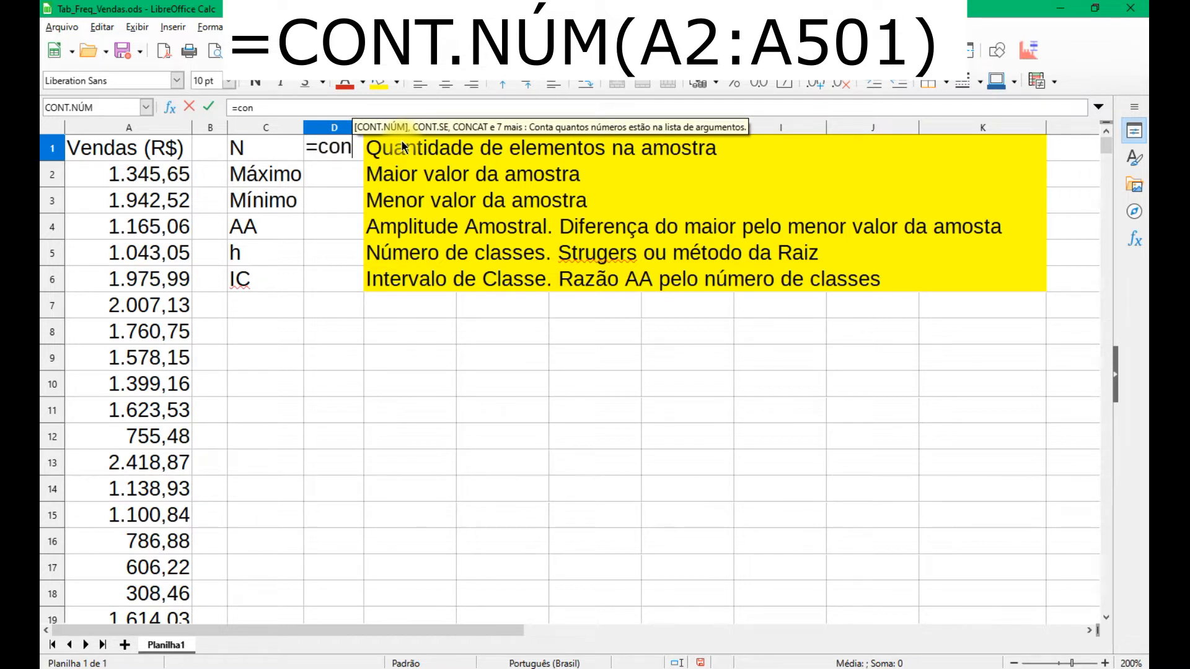
{"action": "key", "text": "Return"}
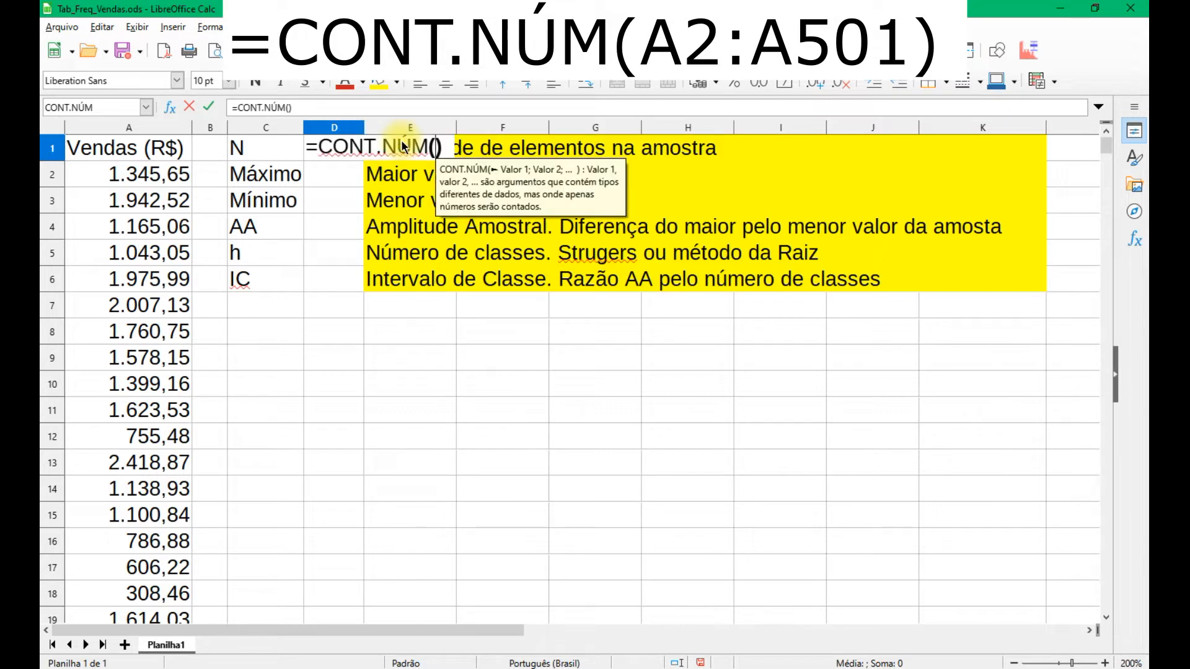
{"action": "type", "text": "a"}
{"action": "type", "text": "2:"}
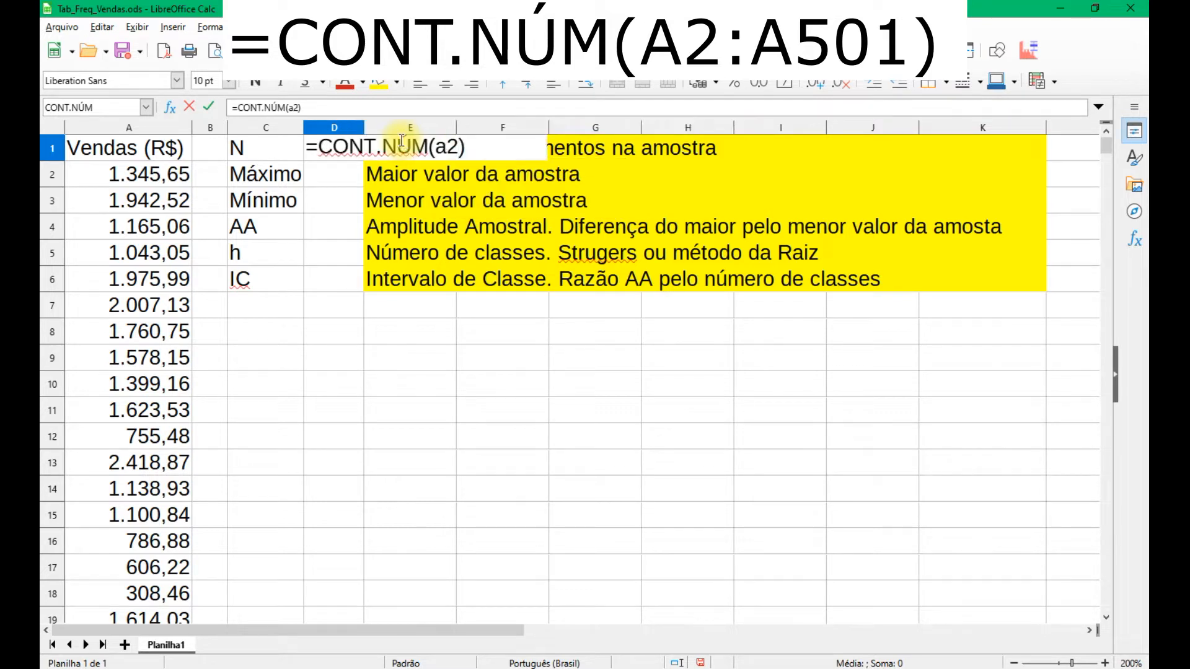
{"action": "type", "text": "a501"}
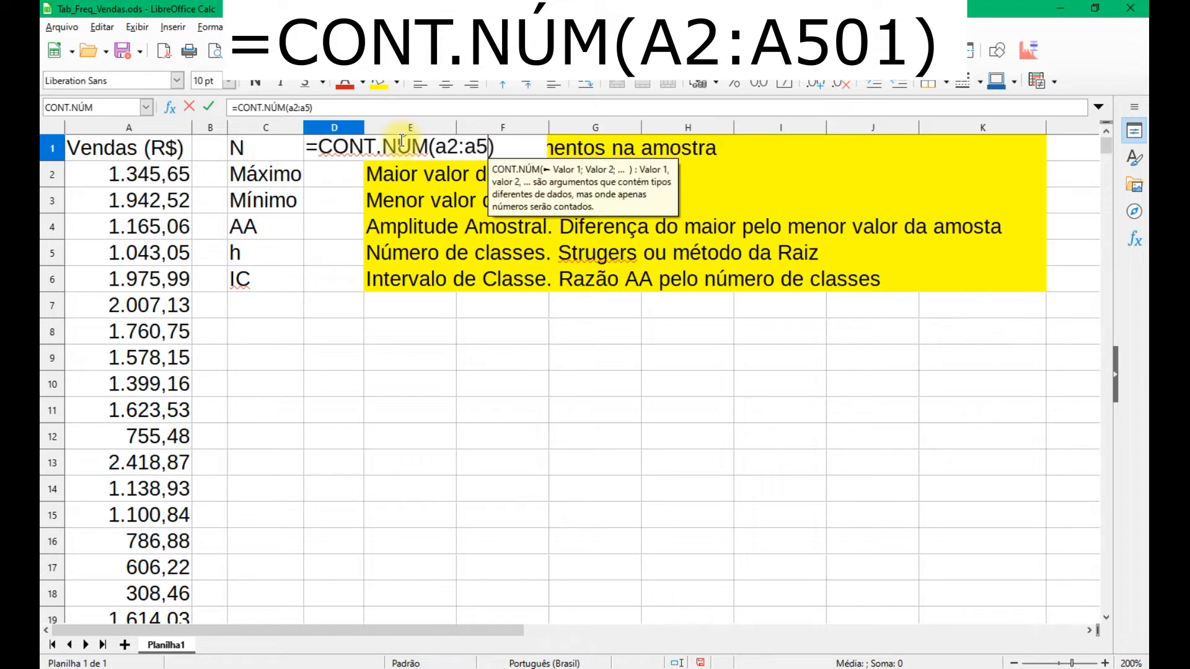
{"action": "key", "text": "Return"}
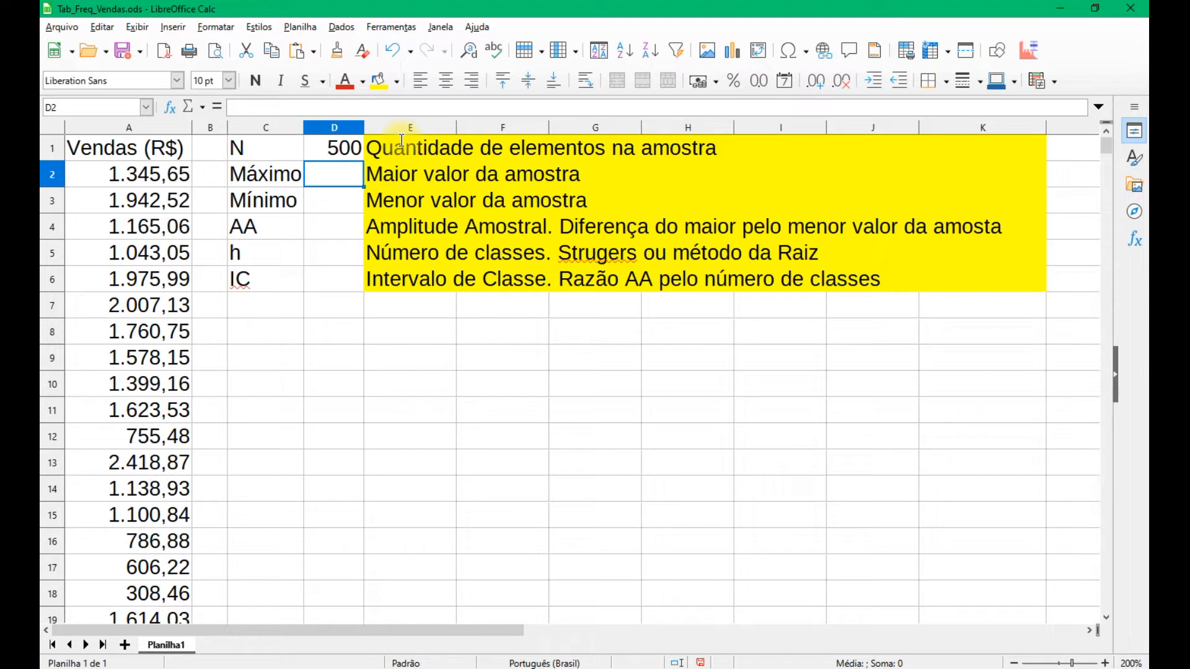
Step: Calculate the largest sales value in D2 beside Máximo with the formula =MÁXIMO(A2:A501)
{"action": "type", "text": "="}
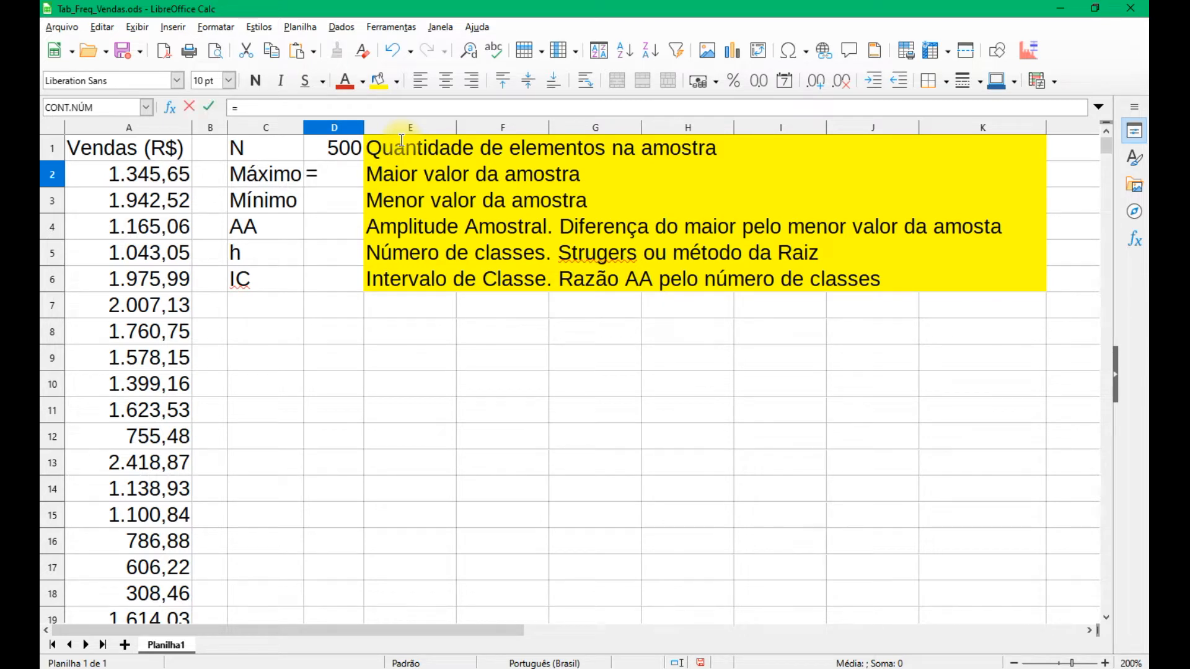
{"action": "type", "text": "m"}
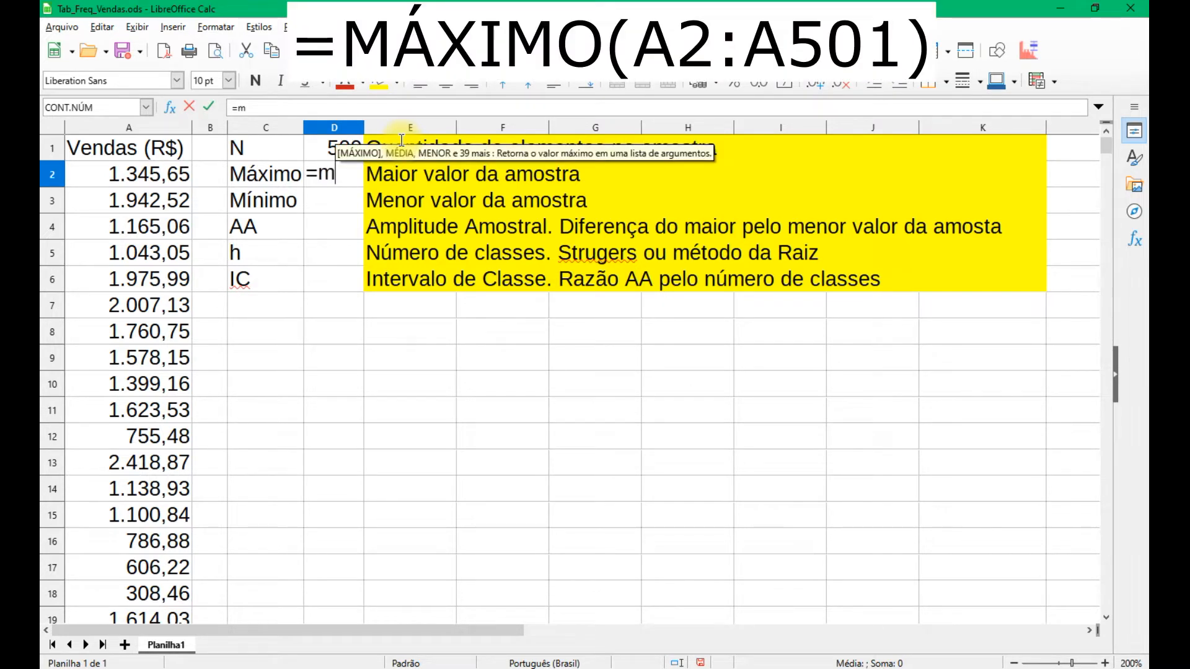
{"action": "type", "text": "á"}
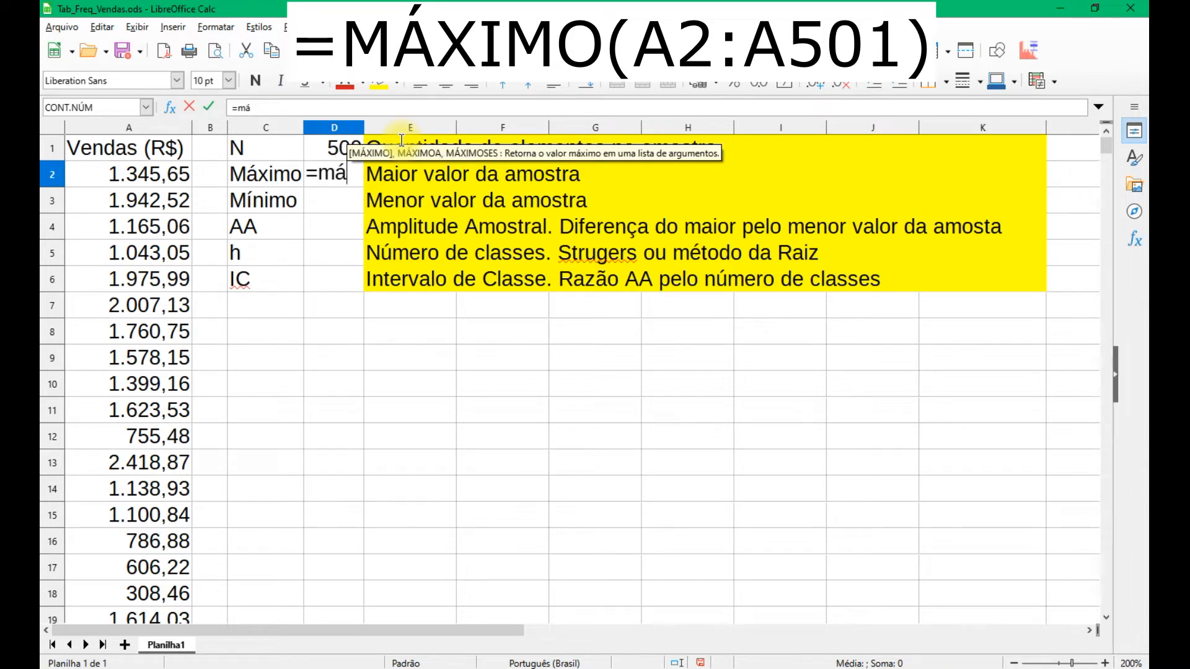
{"action": "key", "text": "Return"}
{"action": "type", "text": "a"}
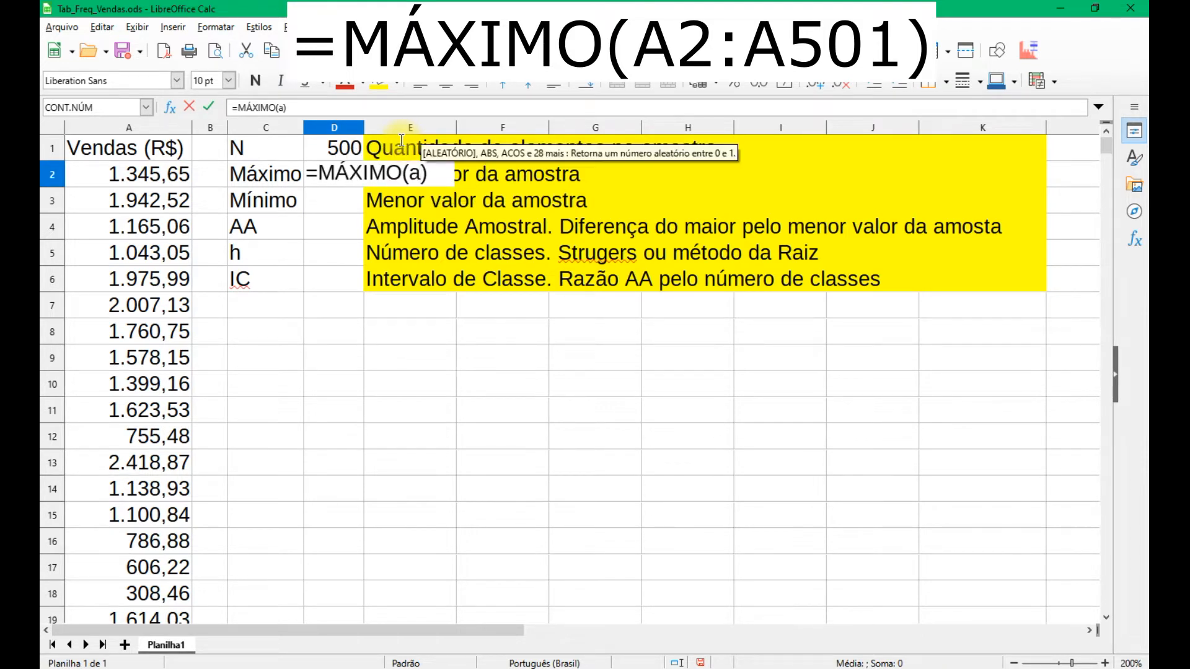
{"action": "type", "text": "2:a501"}
{"action": "key", "text": "Return"}
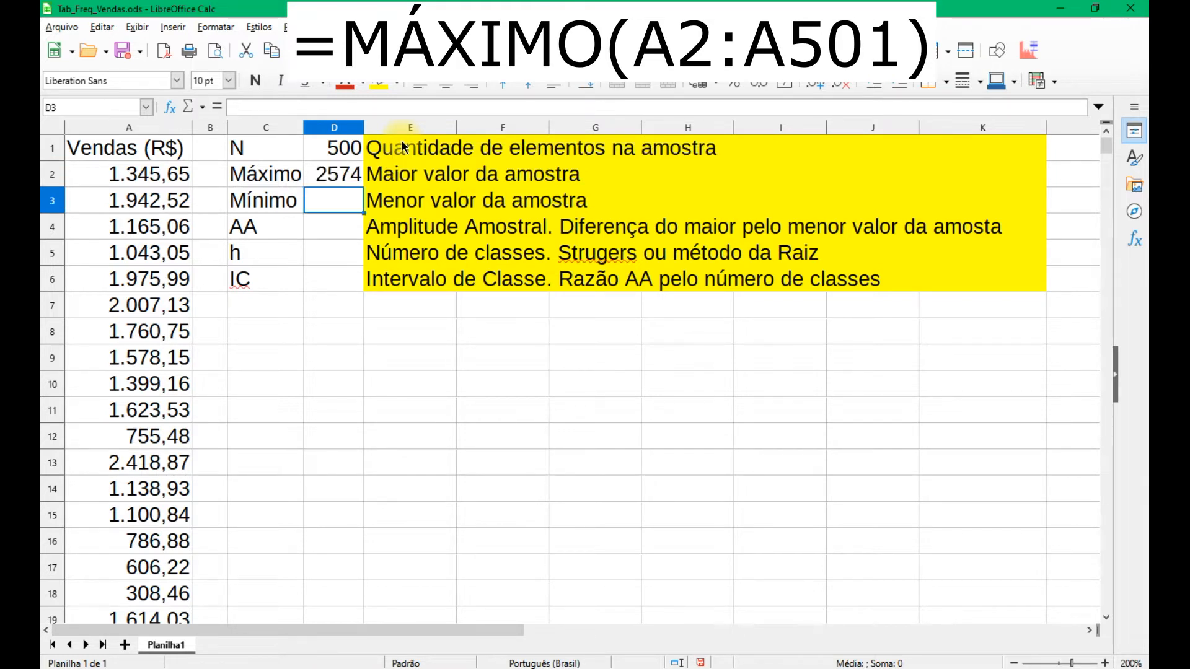
Step: Calculate the smallest sales value in D3 beside Mínimo with the formula =MÍNIMO(A2:A501)
{"action": "type", "text": "="}
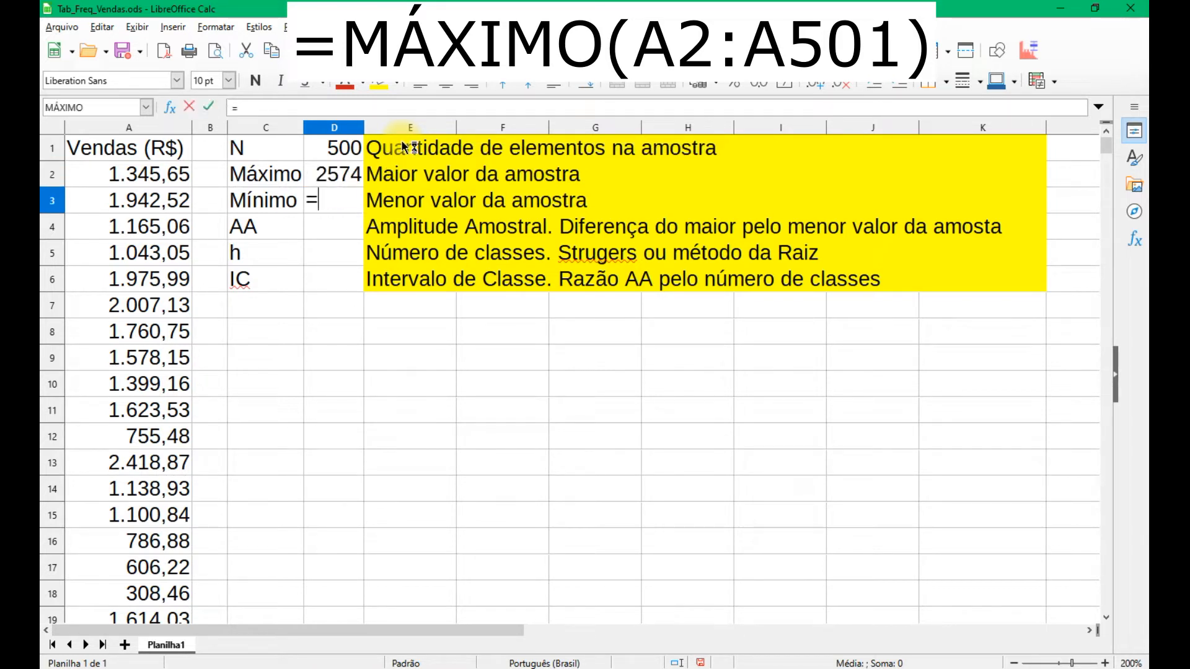
{"action": "type", "text": "mí"}
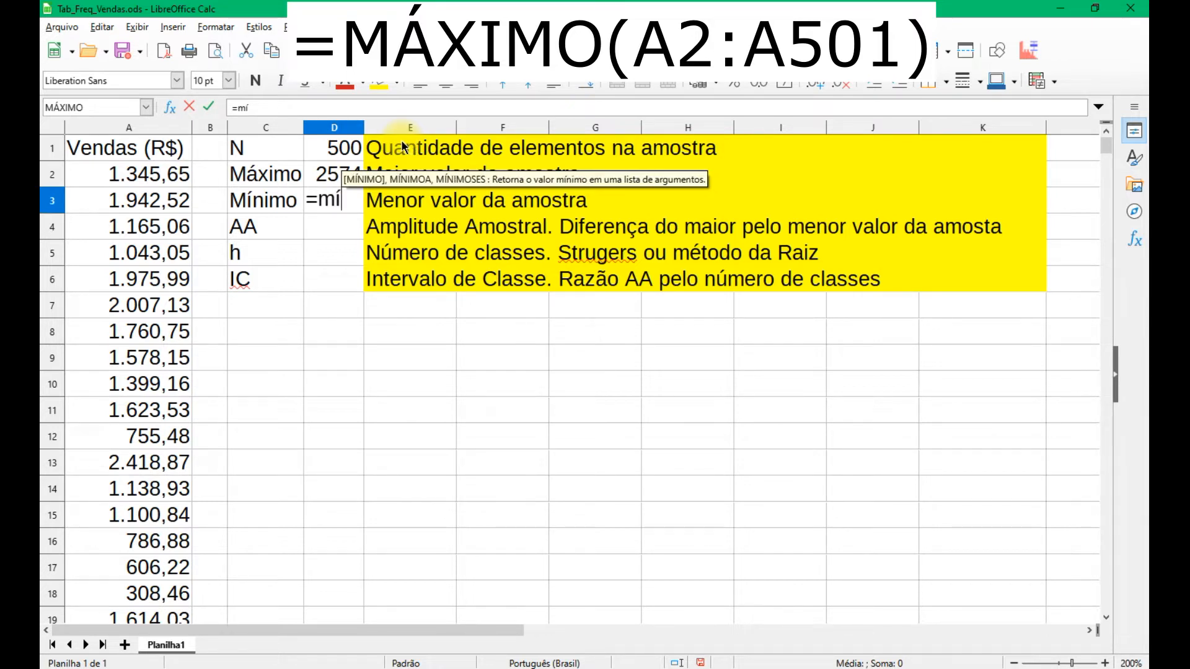
{"action": "key", "text": "Return"}
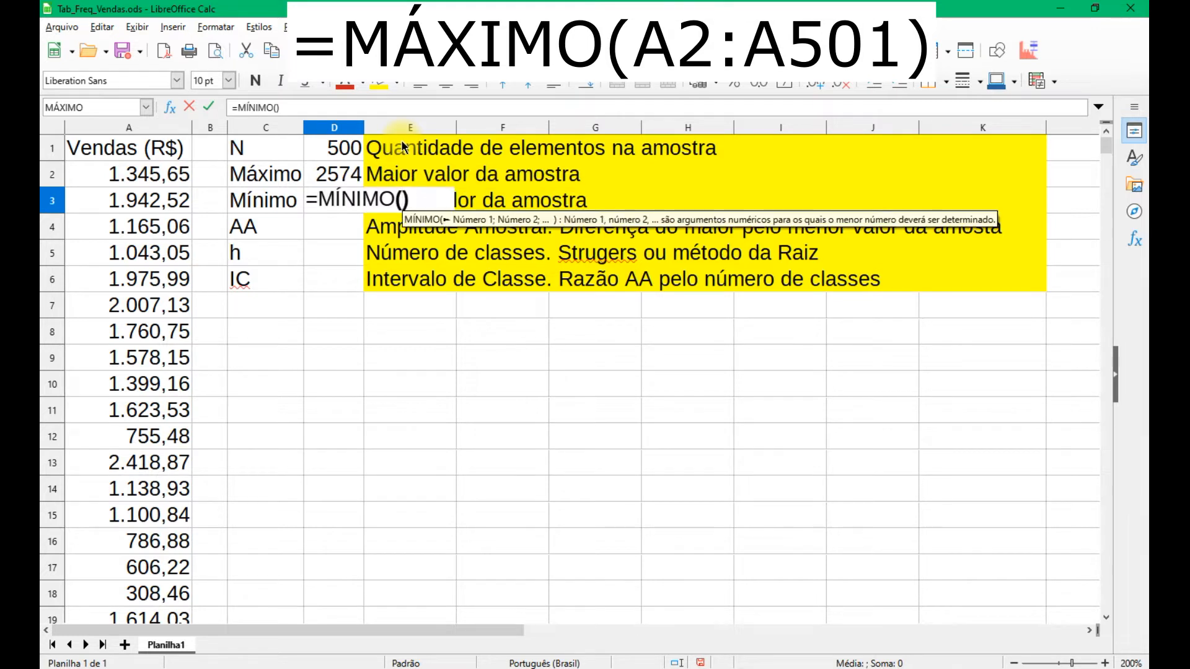
{"action": "type", "text": "a"}
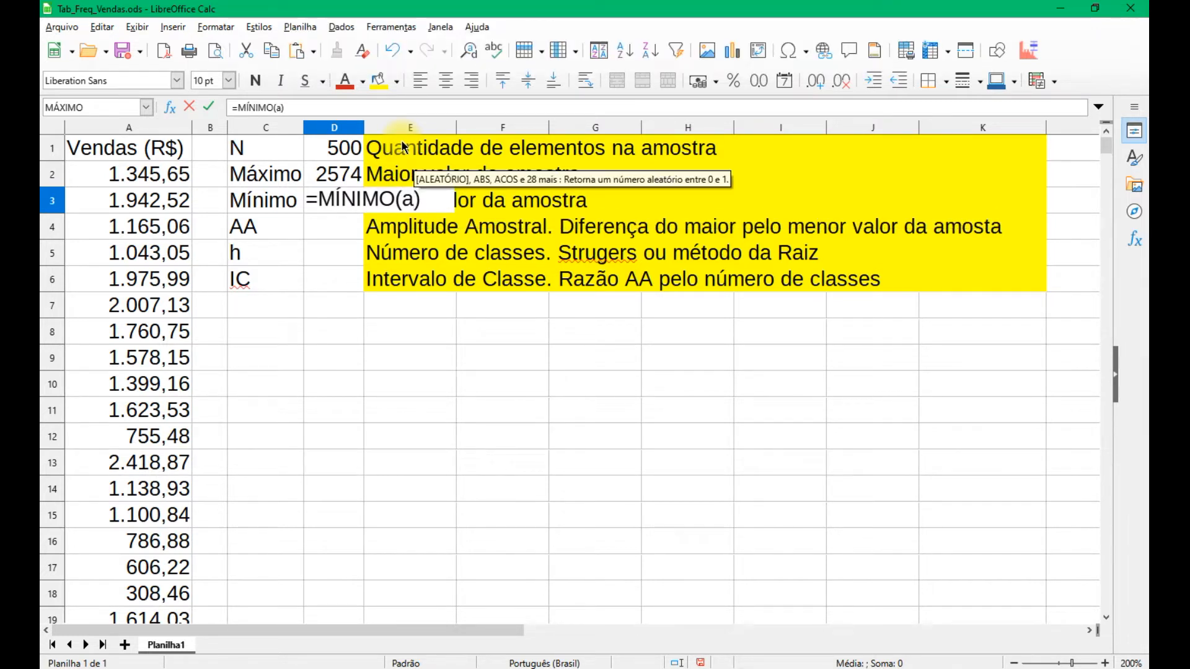
{"action": "type", "text": "2"}
{"action": "type", "text": ":a501"}
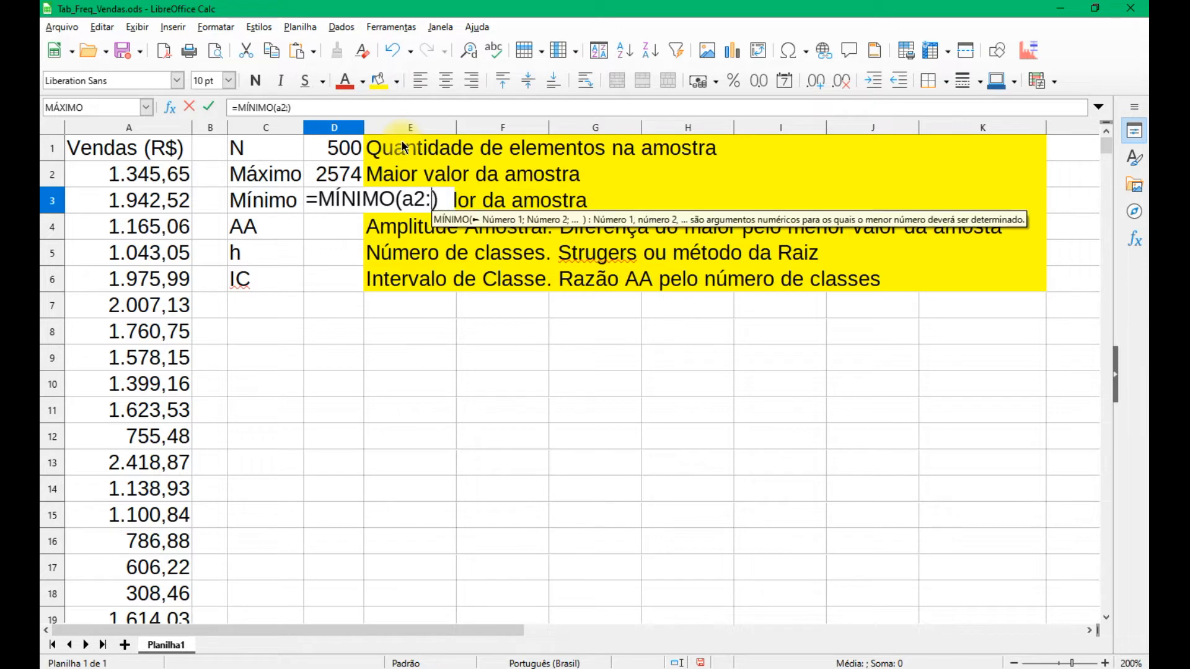
{"action": "key", "text": "Return"}
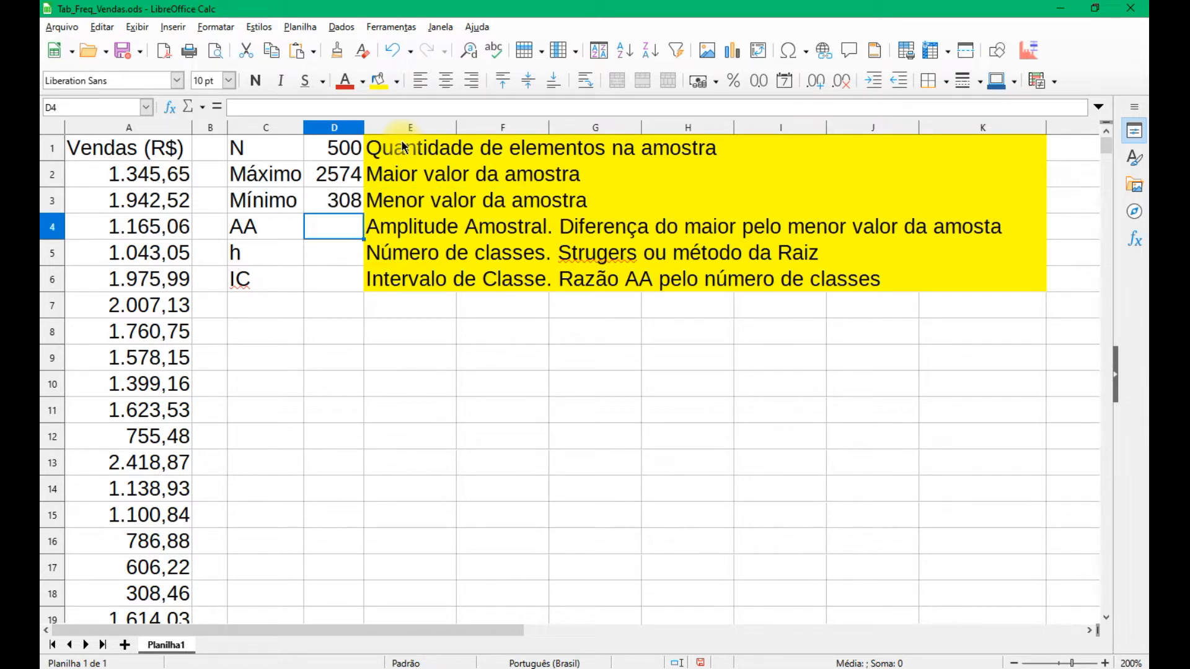
Step: Calculate the sample range in D4 beside AA by subtracting the minimum from the maximum with =D2-D3
{"action": "type", "text": "="}
{"action": "key", "text": "Up"}
{"action": "key", "text": "Up"}
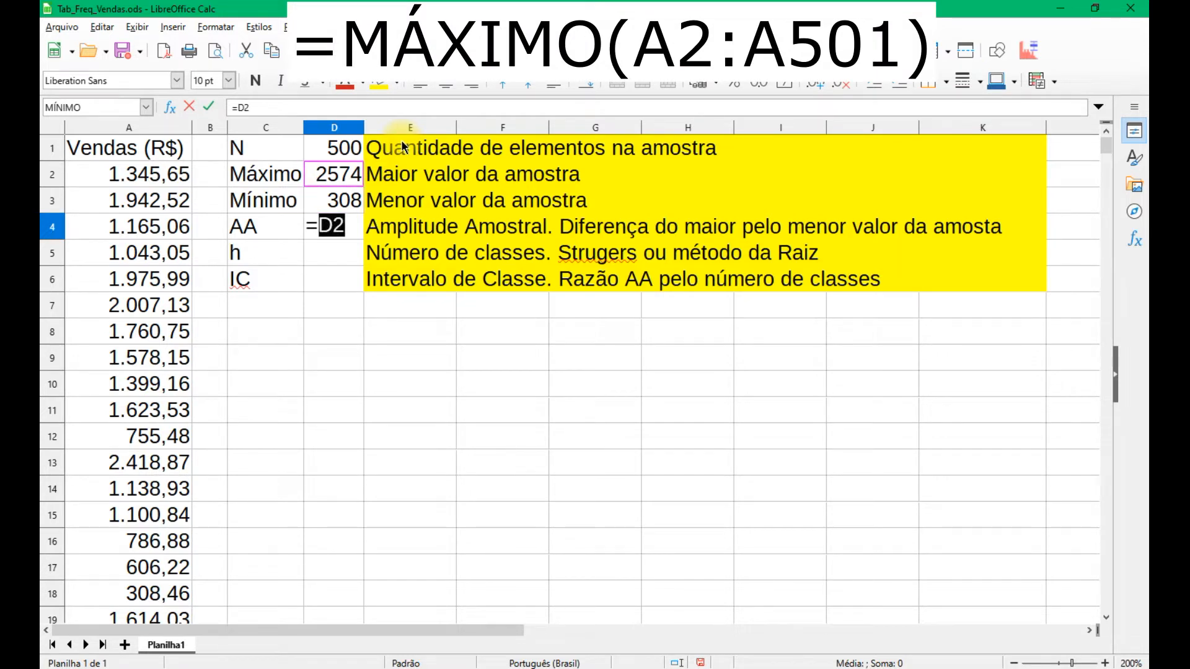
{"action": "type", "text": "-"}
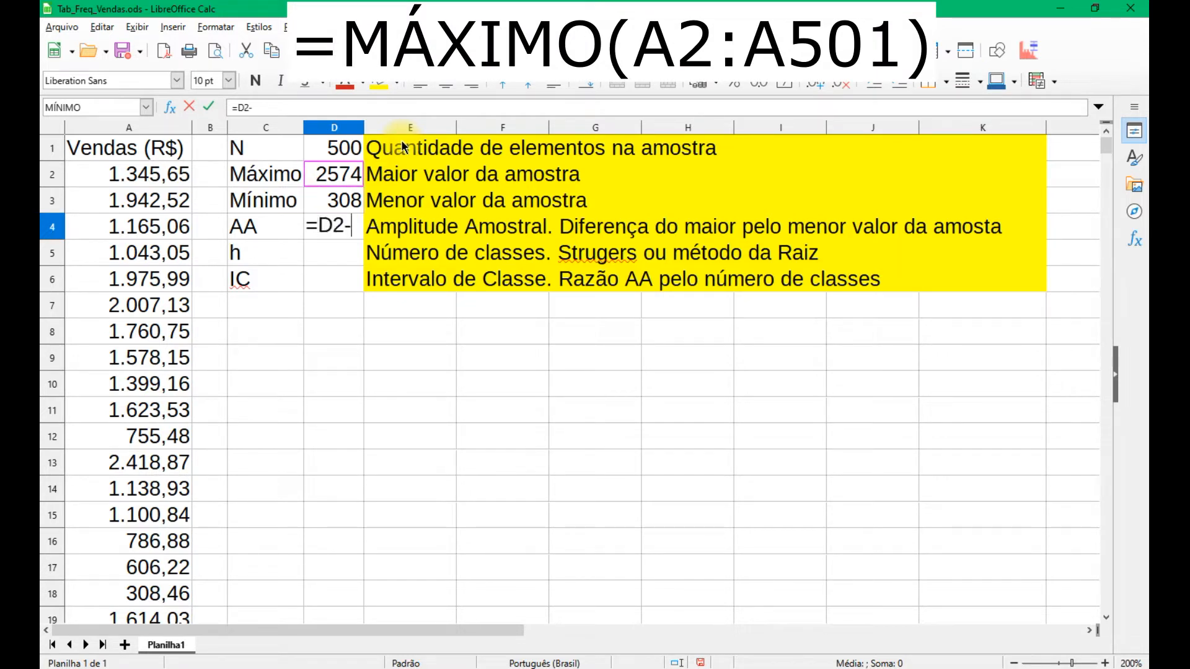
{"action": "key", "text": "Up"}
{"action": "key", "text": "Up"}
{"action": "key", "text": "Up"}
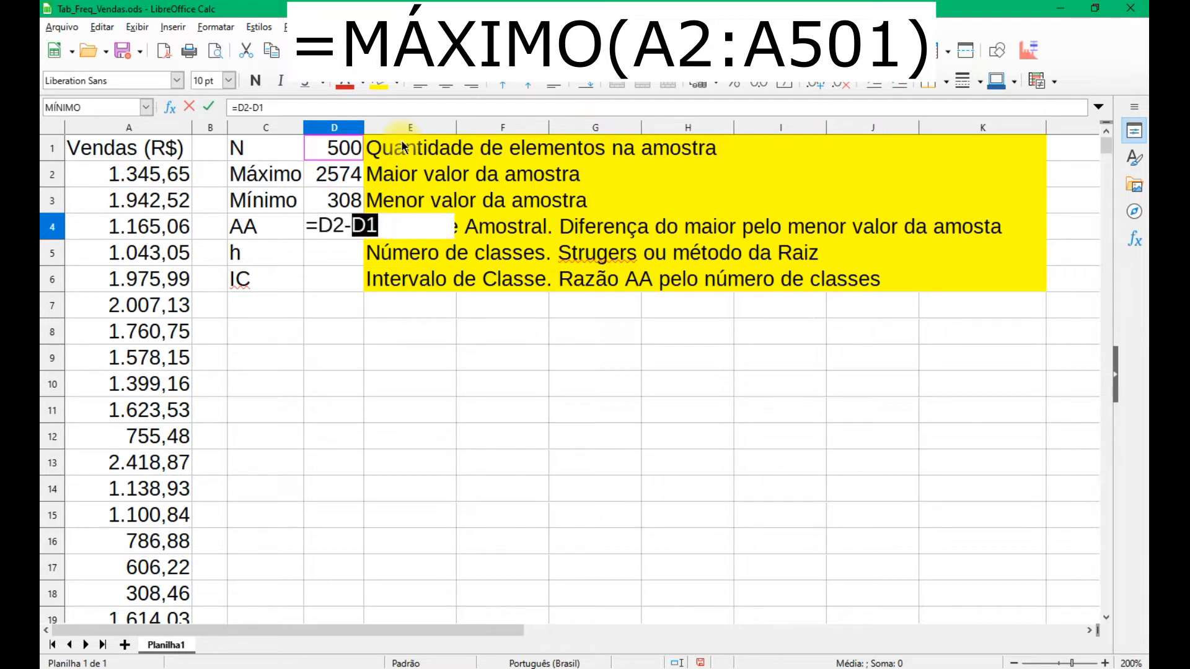
{"action": "left_click", "coordinate": [342, 203]}
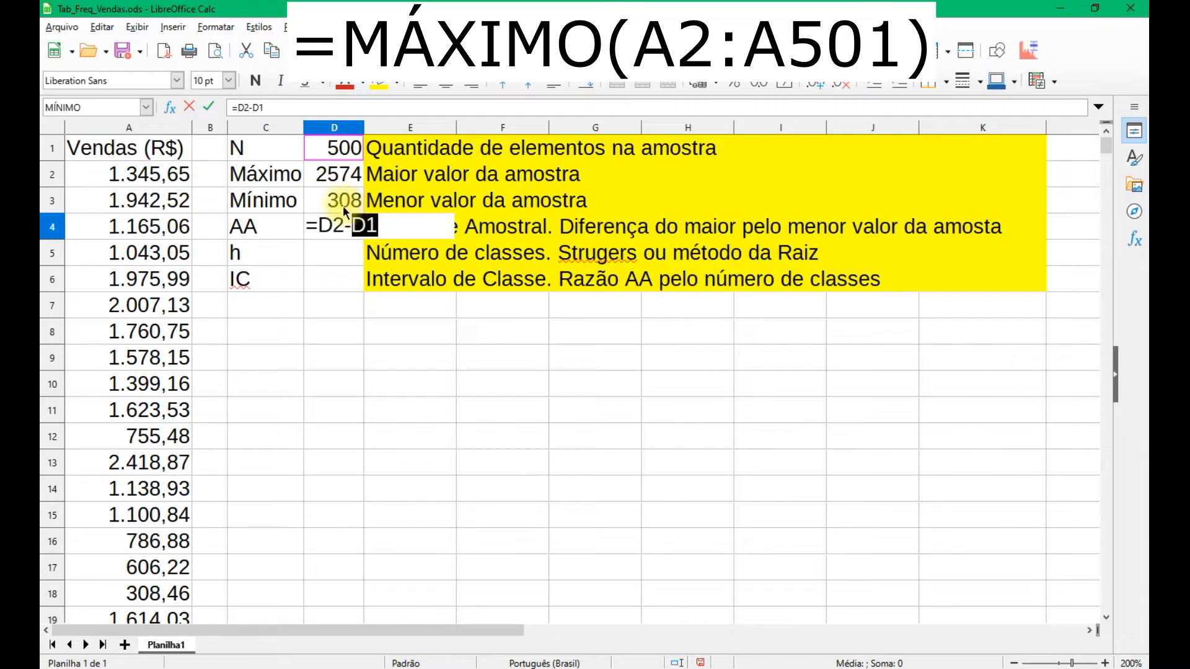
{"action": "key", "text": "Return"}
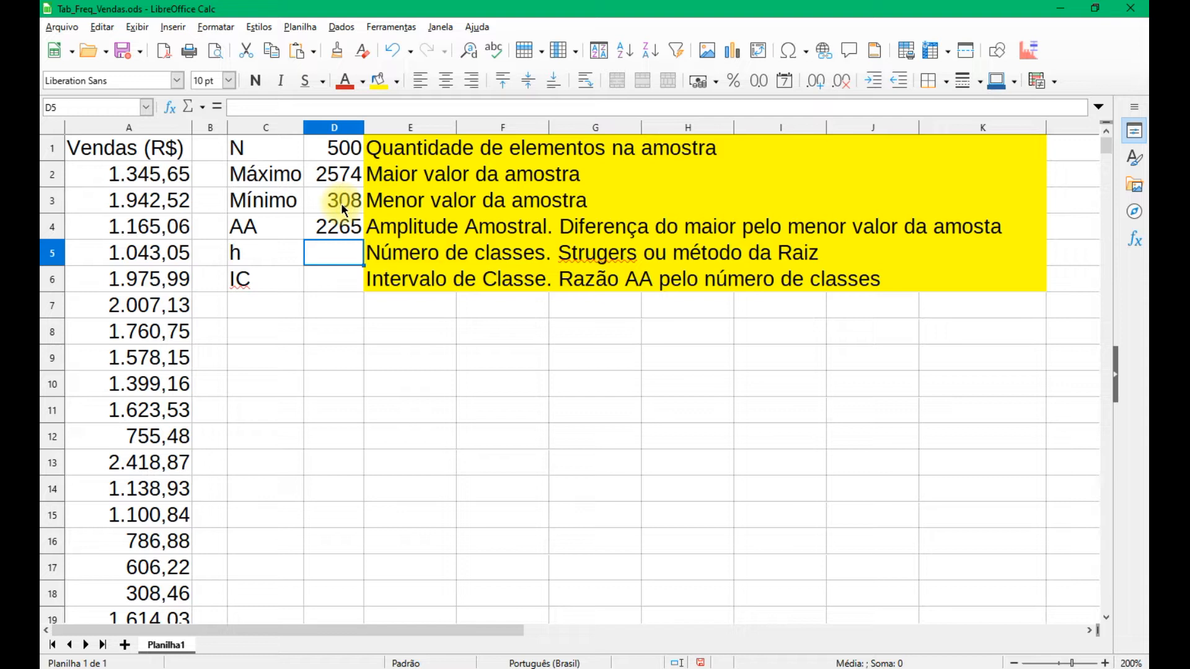
Step: Calculate the number of classes in D5 beside h with the formula =1+3,33*LOG(D1)
{"action": "type", "text": "="}
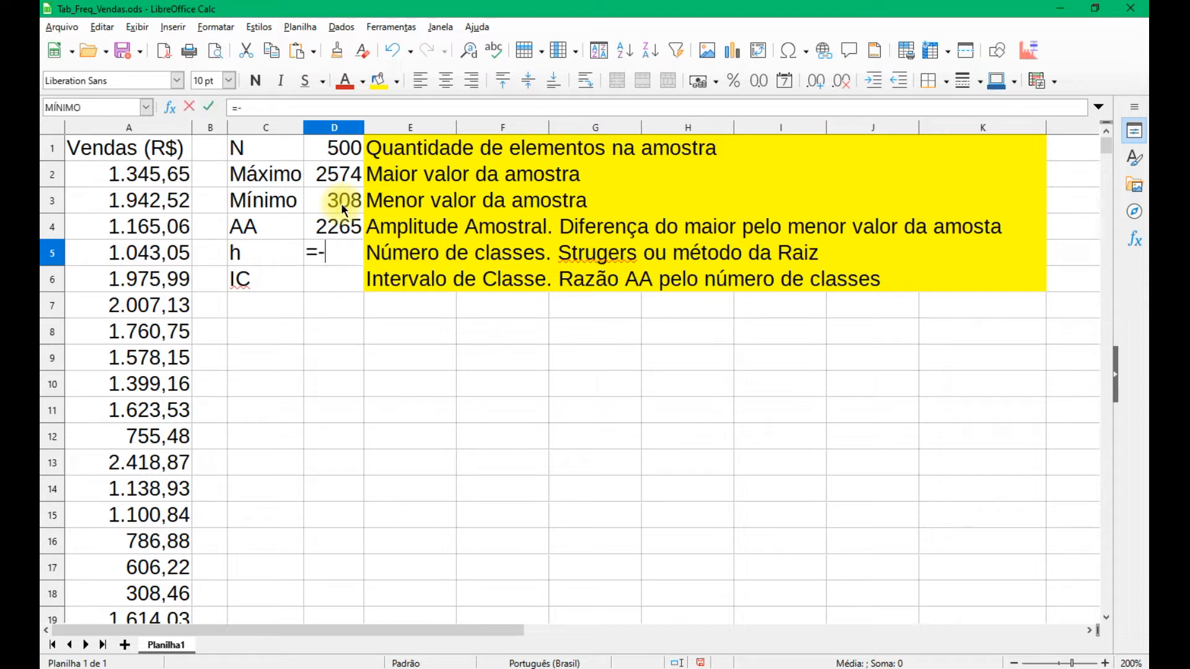
{"action": "type", "text": "1+3,33*log("}
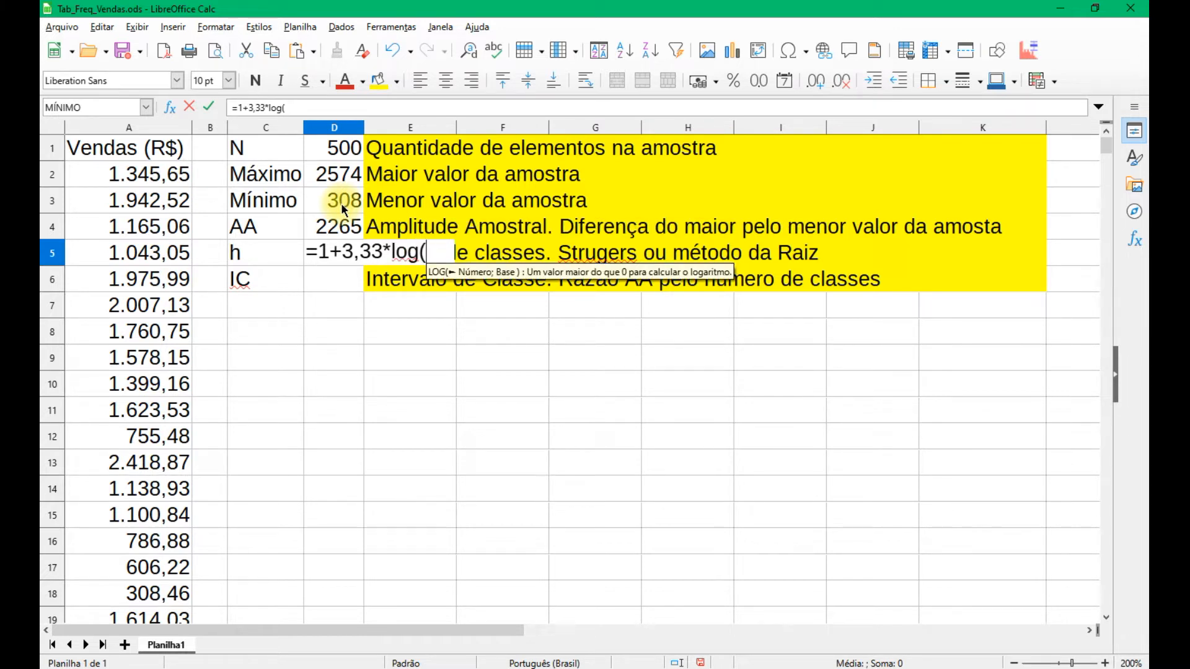
{"action": "left_click", "coordinate": [346, 150]}
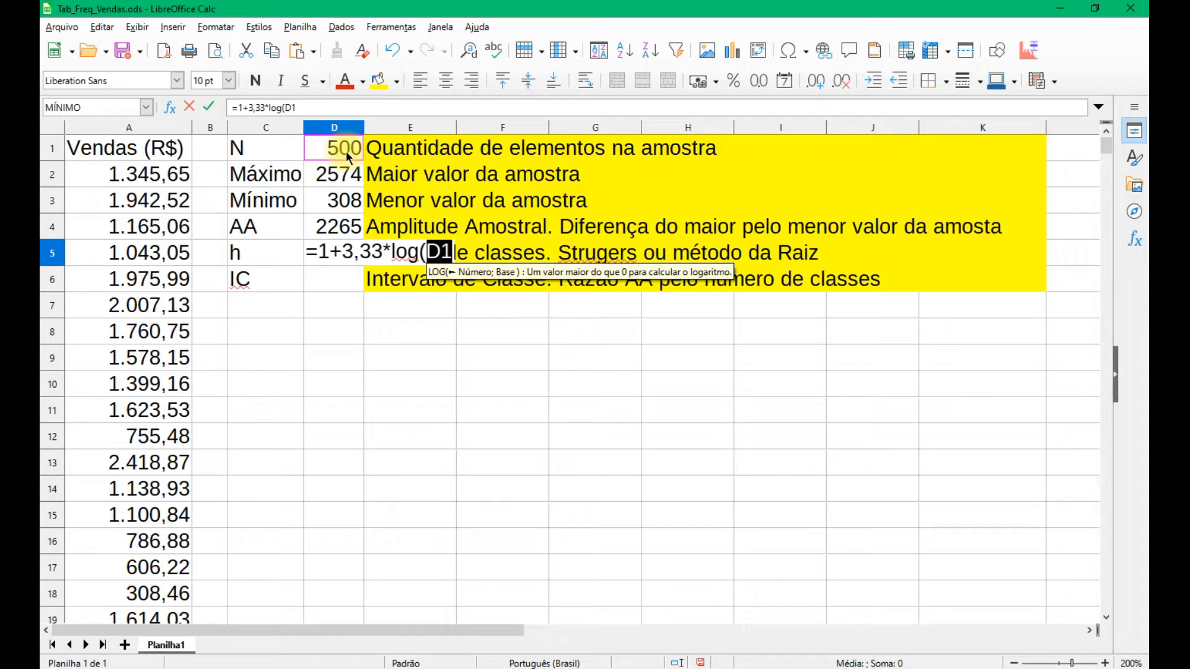
{"action": "type", "text": ")"}
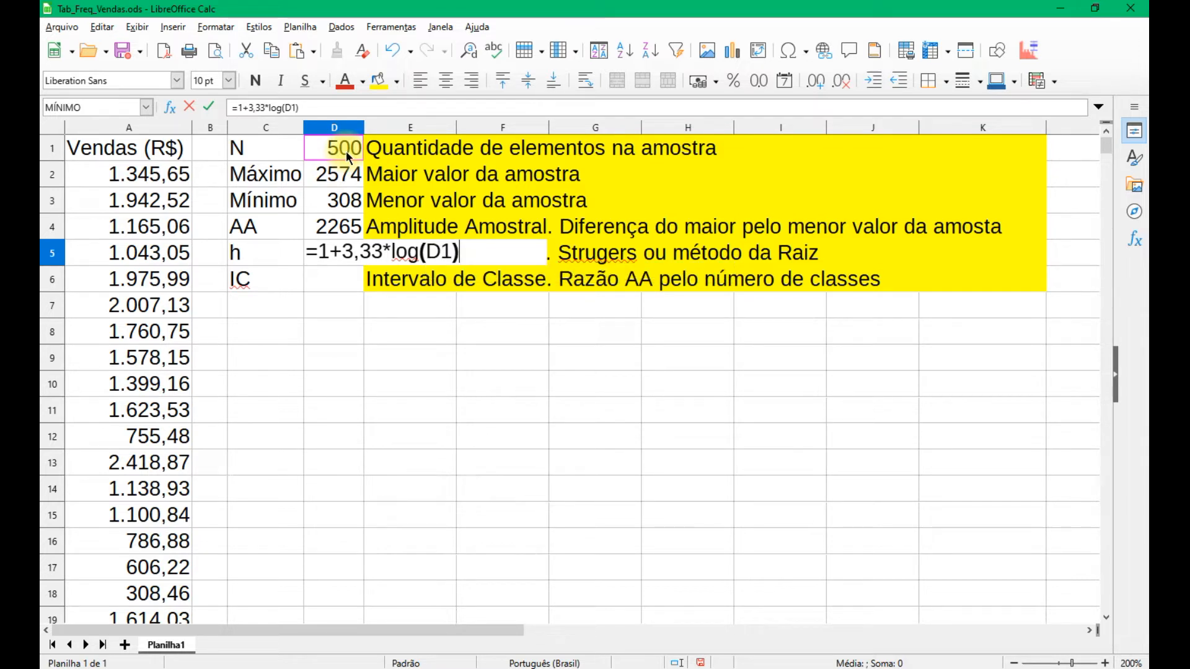
{"action": "key", "text": "Return"}
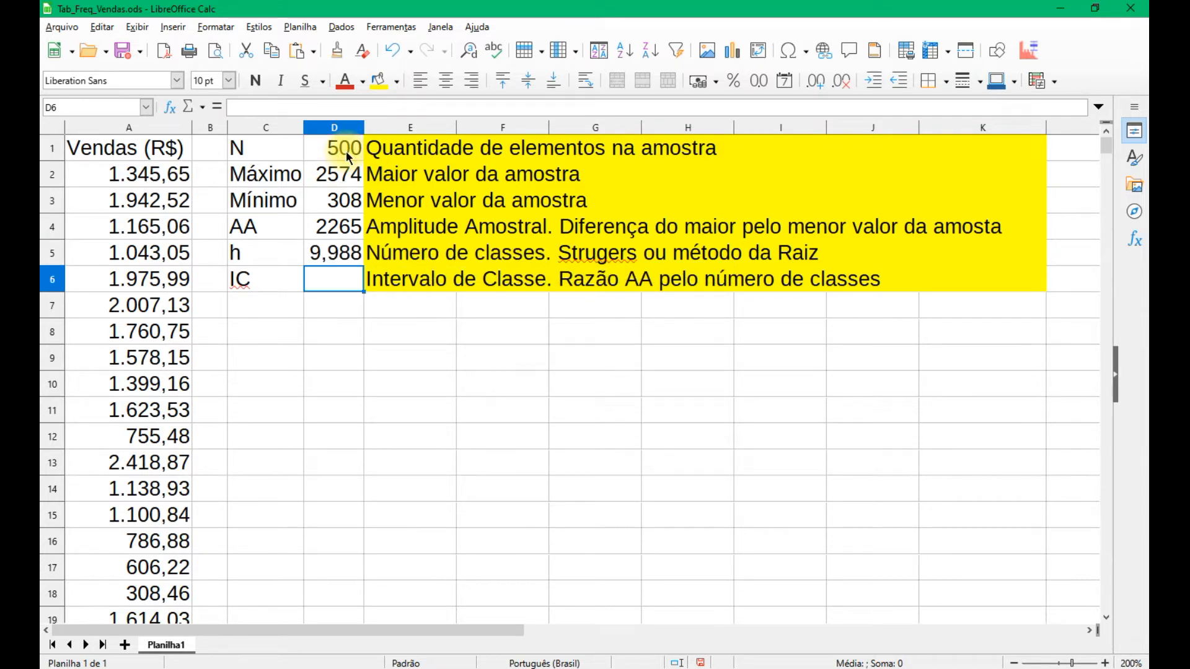
Step: Format the number of classes in D5 as a whole number using the -1235 number format
{"action": "key", "text": "Up"}
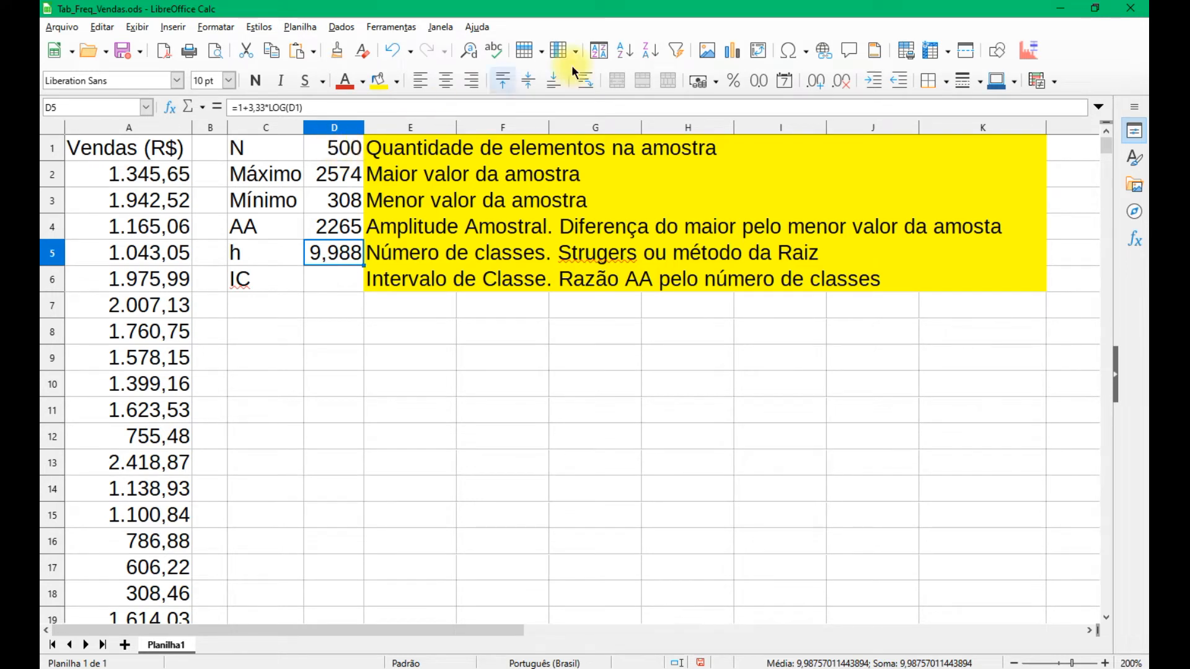
{"action": "left_click", "coordinate": [813, 81]}
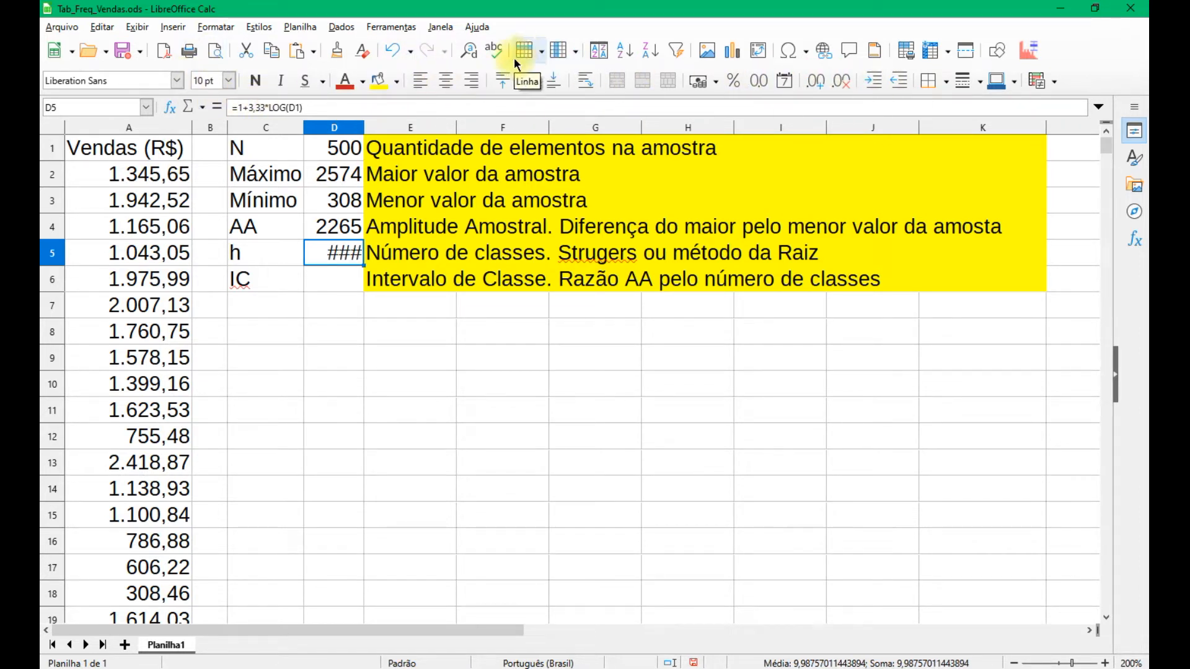
{"action": "right_click", "coordinate": [316, 253]}
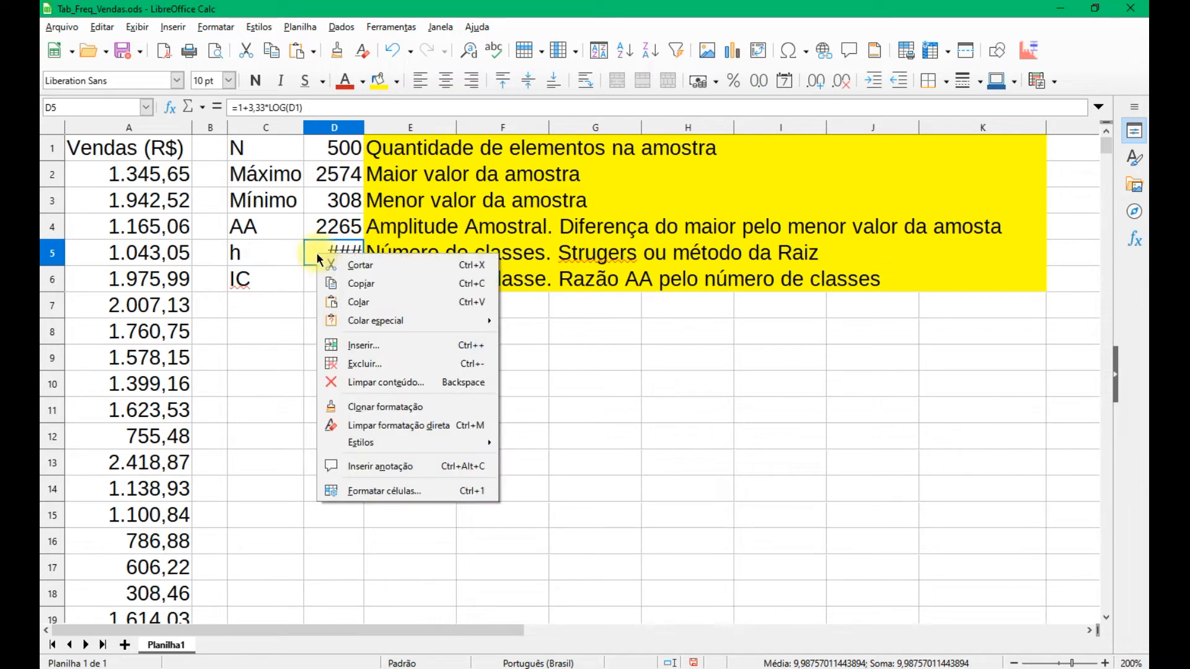
{"action": "left_click", "coordinate": [403, 493]}
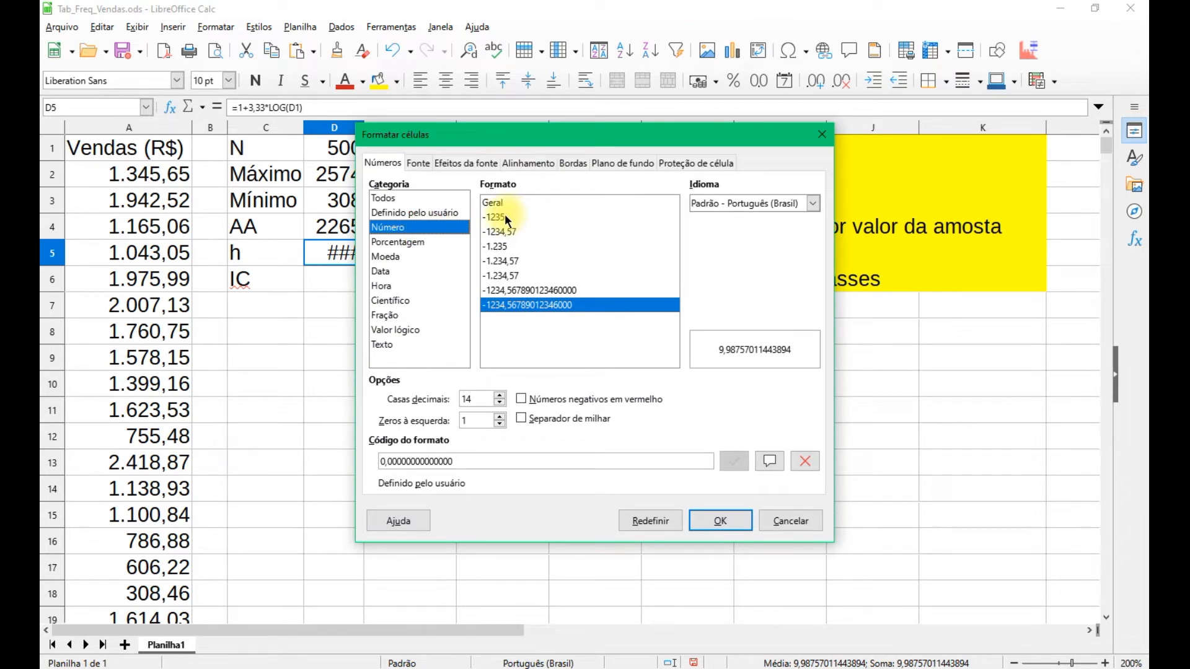
{"action": "left_click", "coordinate": [504, 215]}
{"action": "left_click", "coordinate": [722, 521]}
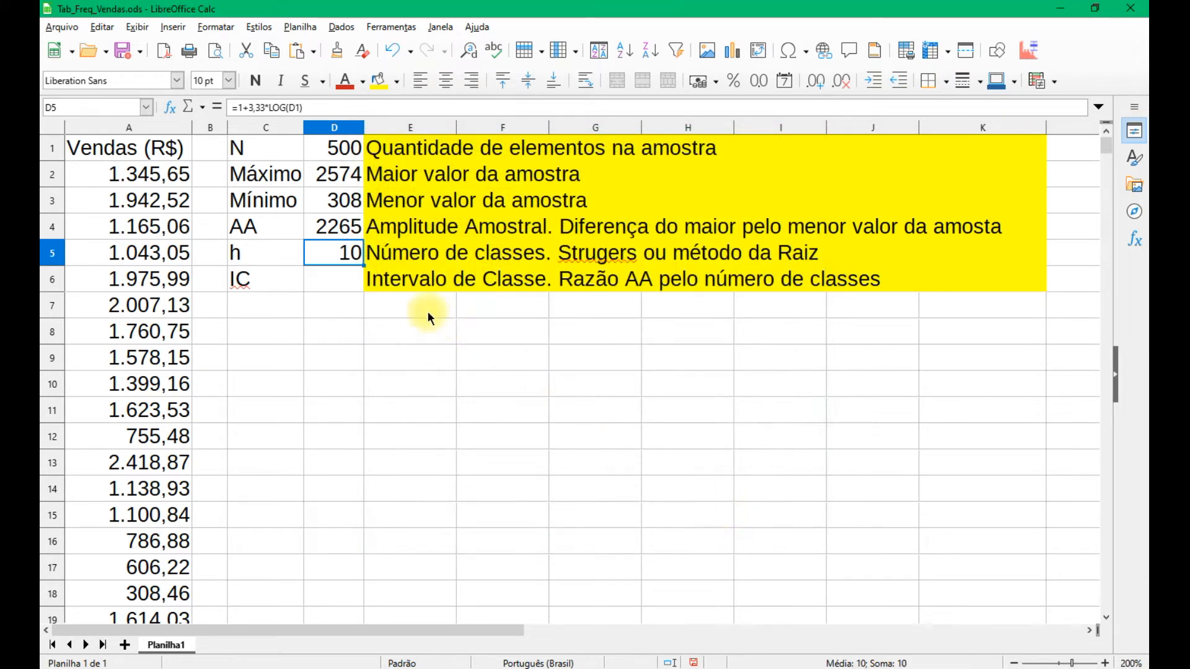
Step: Calculate the class interval in D6 beside IC by dividing the sample range by the number of classes with =D4/10
{"action": "left_click", "coordinate": [337, 281]}
{"action": "left_click", "coordinate": [340, 254]}
{"action": "left_click", "coordinate": [343, 281]}
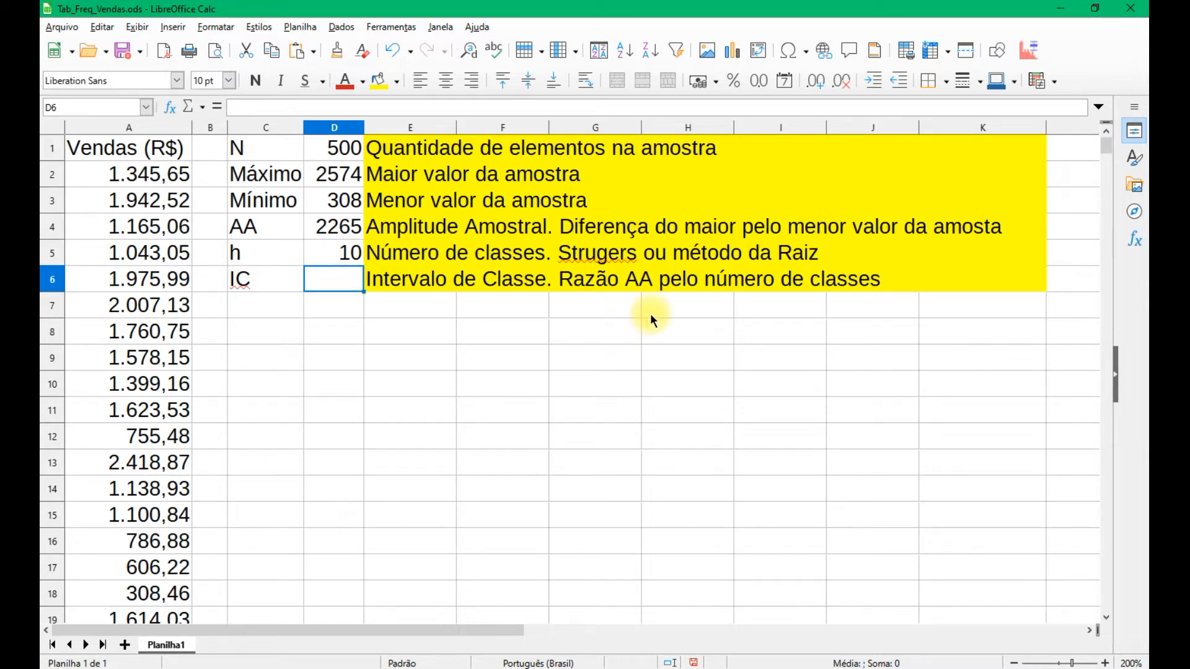
{"action": "type", "text": "="}
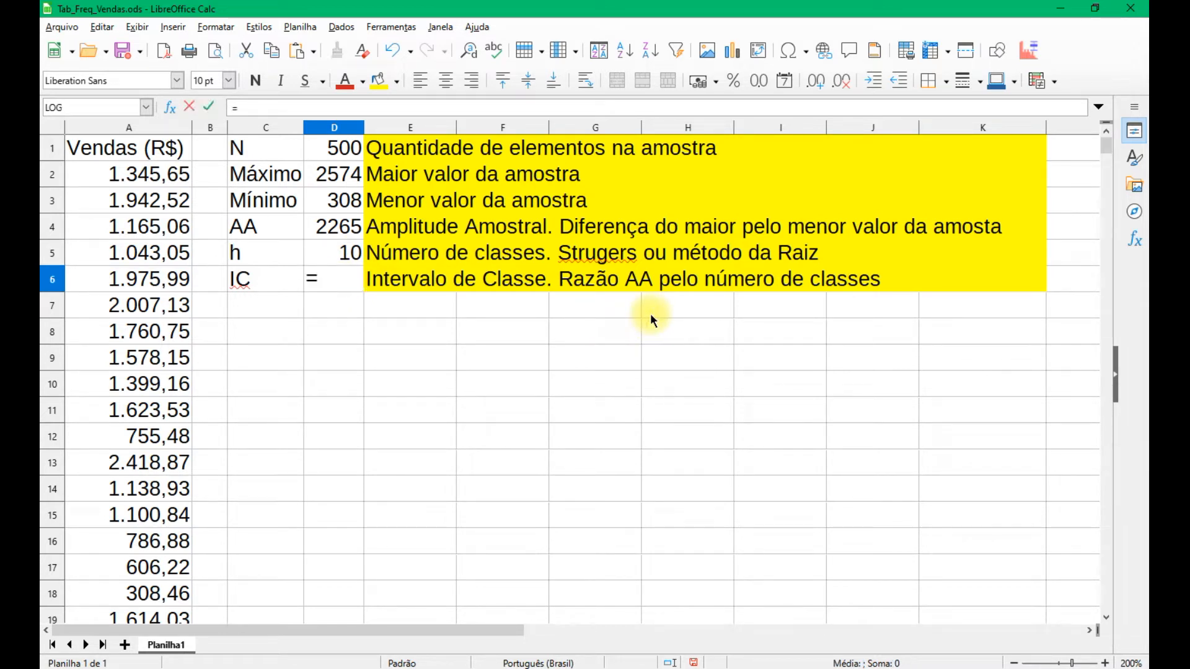
{"action": "key", "text": "Up"}
{"action": "key", "text": "Up"}
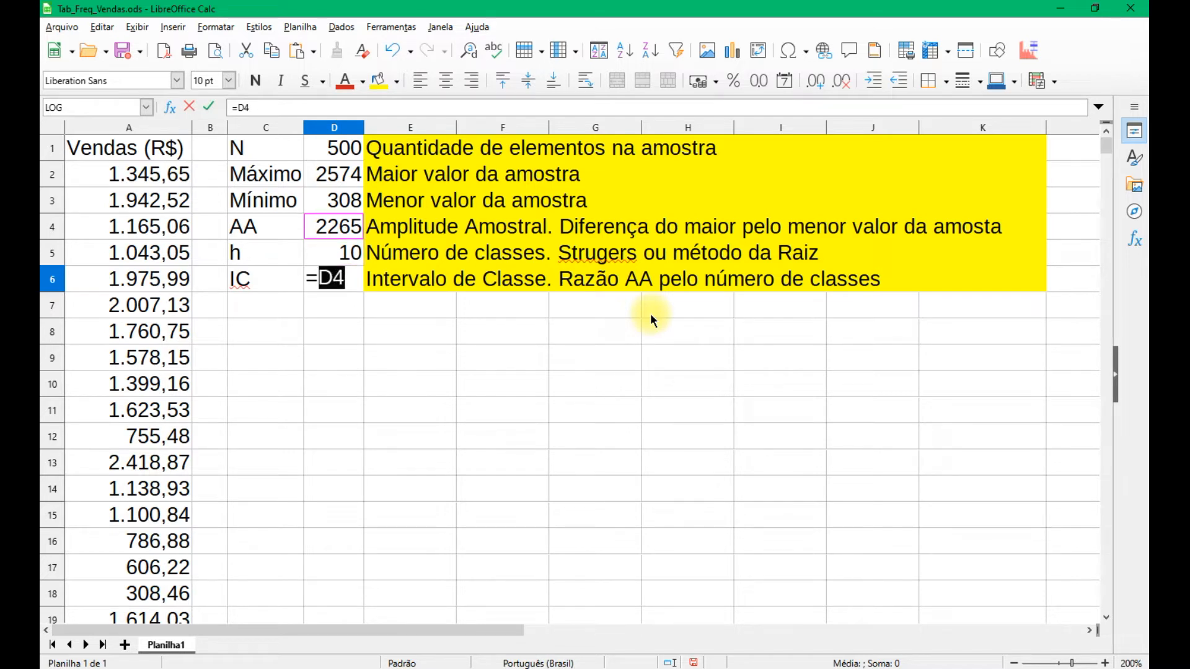
{"action": "type", "text": "/"}
{"action": "type", "text": "10"}
{"action": "key", "text": "Return"}
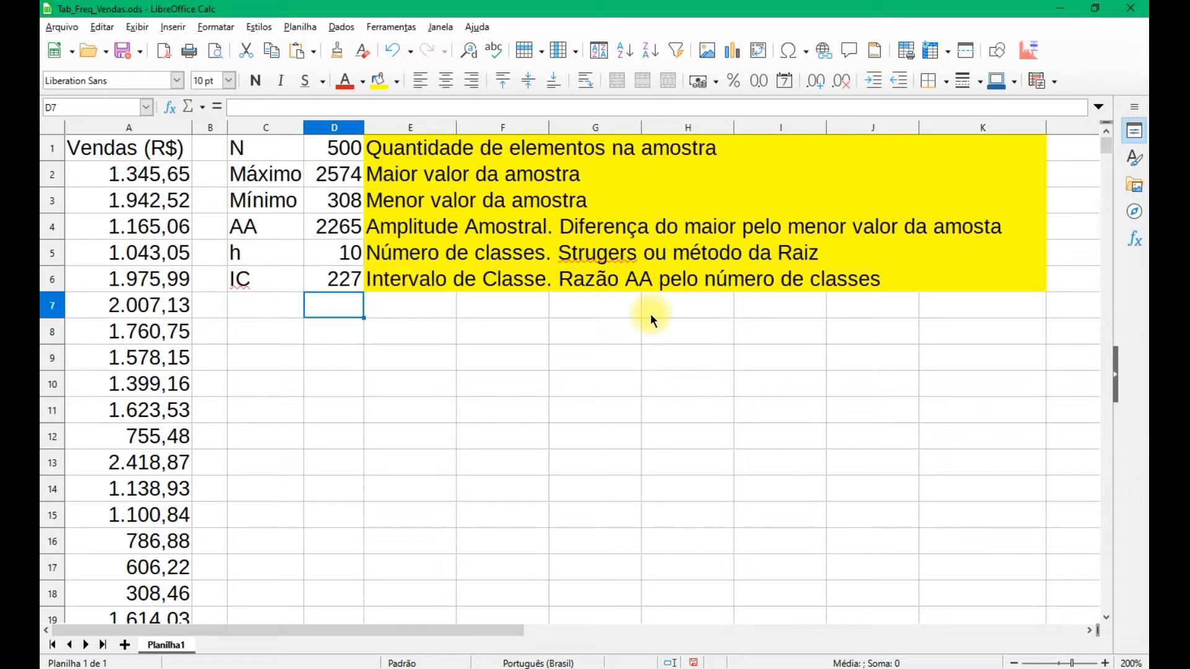
{"action": "key", "text": "Up"}
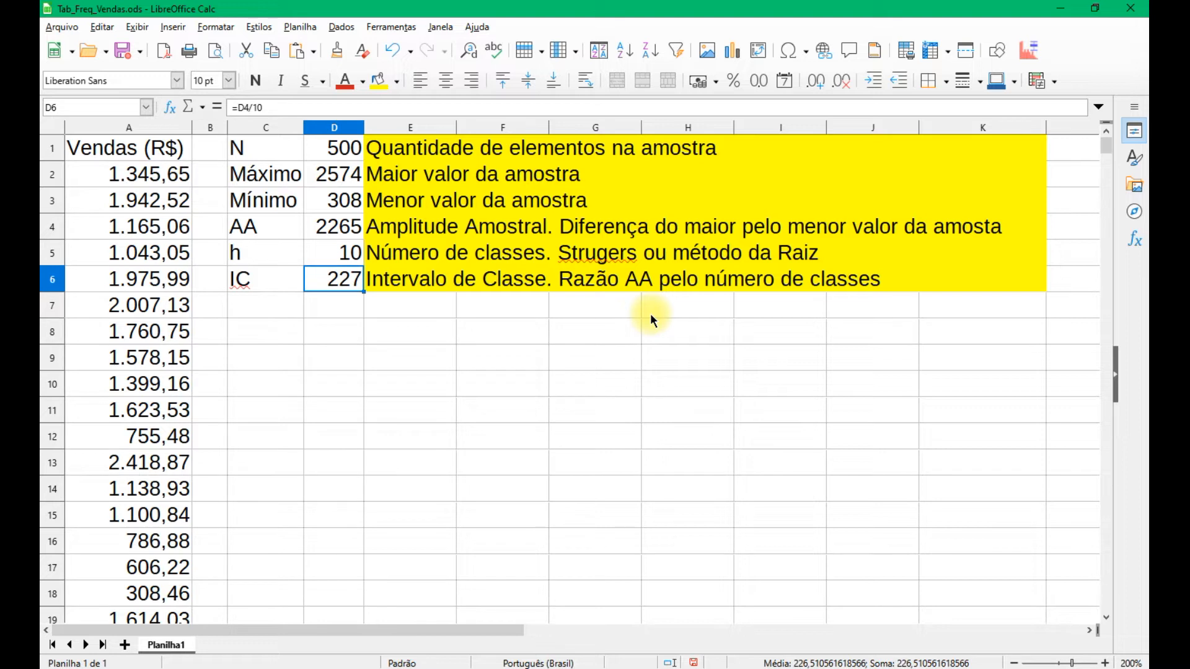
{"action": "key", "text": "Down"}
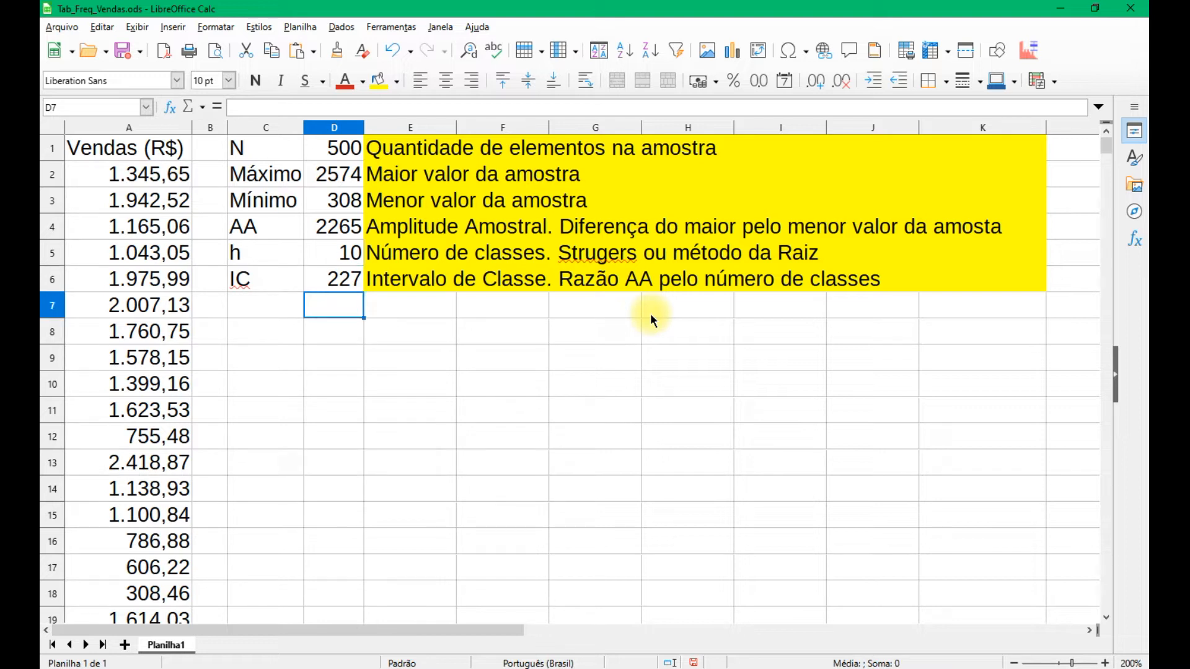
Step: Enter the frequency table headers N°, Li, Ls, fa, faa, fr and fra across row 8, starting in D8
{"action": "key", "text": "Down"}
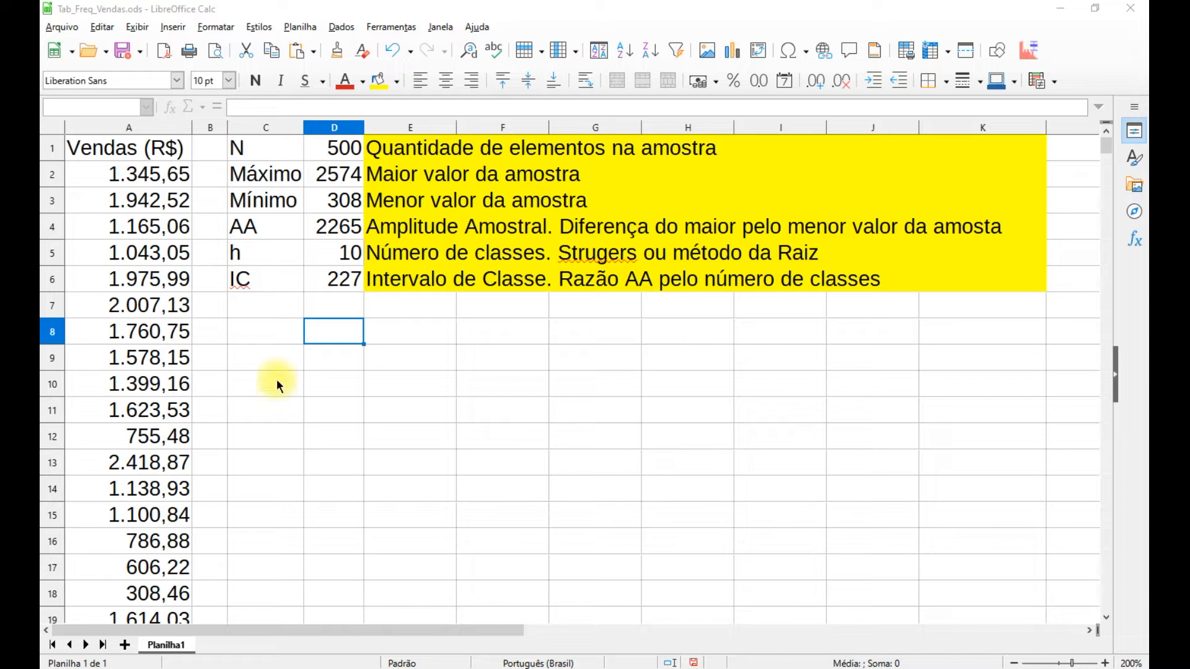
{"action": "left_click", "coordinate": [342, 339]}
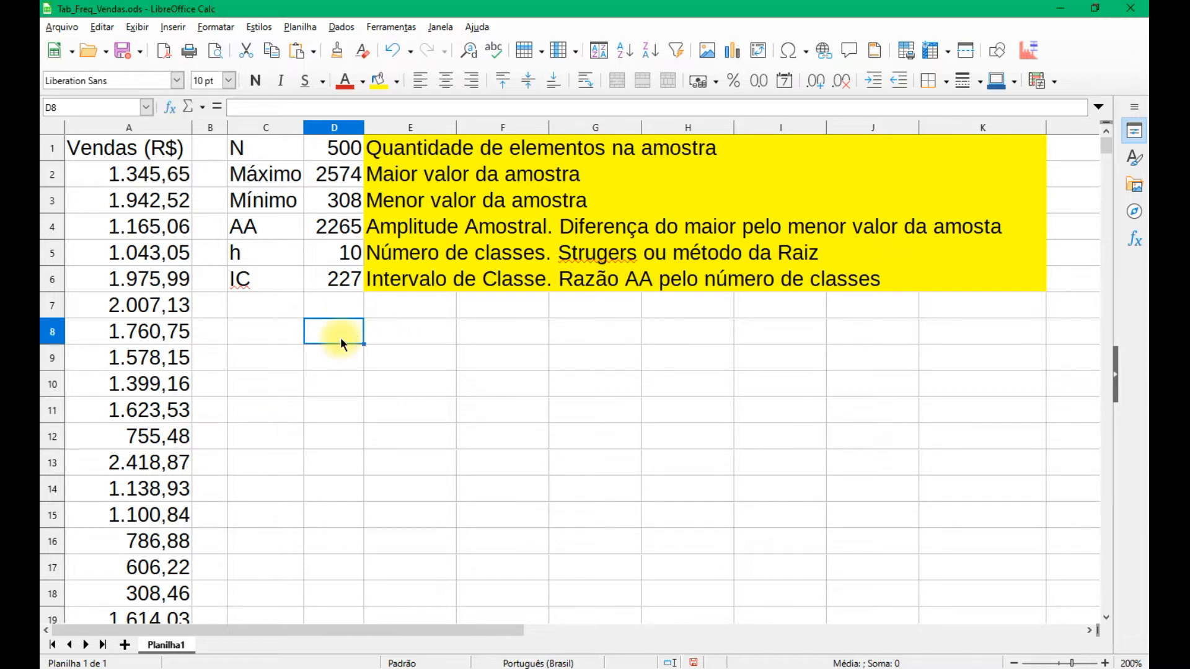
{"action": "type", "text": "N°\tLi\tLs\tfa\tfaa\tfr\tfra"}
Step: Number the classes from 1 to 10 in D9:D18 under N° by entering 1 and 2 and filling the series down
{"action": "left_click", "coordinate": [352, 356]}
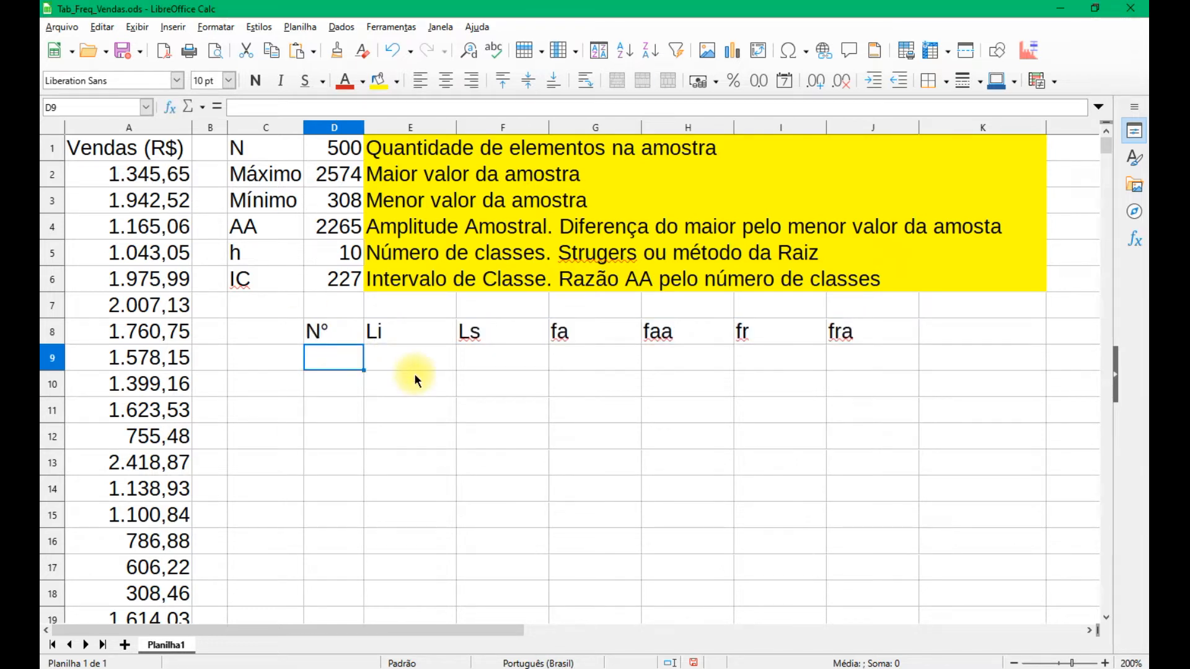
{"action": "type", "text": "1"}
{"action": "key", "text": "Return"}
{"action": "type", "text": "2"}
{"action": "key", "text": "Return"}
{"action": "key", "text": "Up"}
{"action": "key", "text": "Up"}
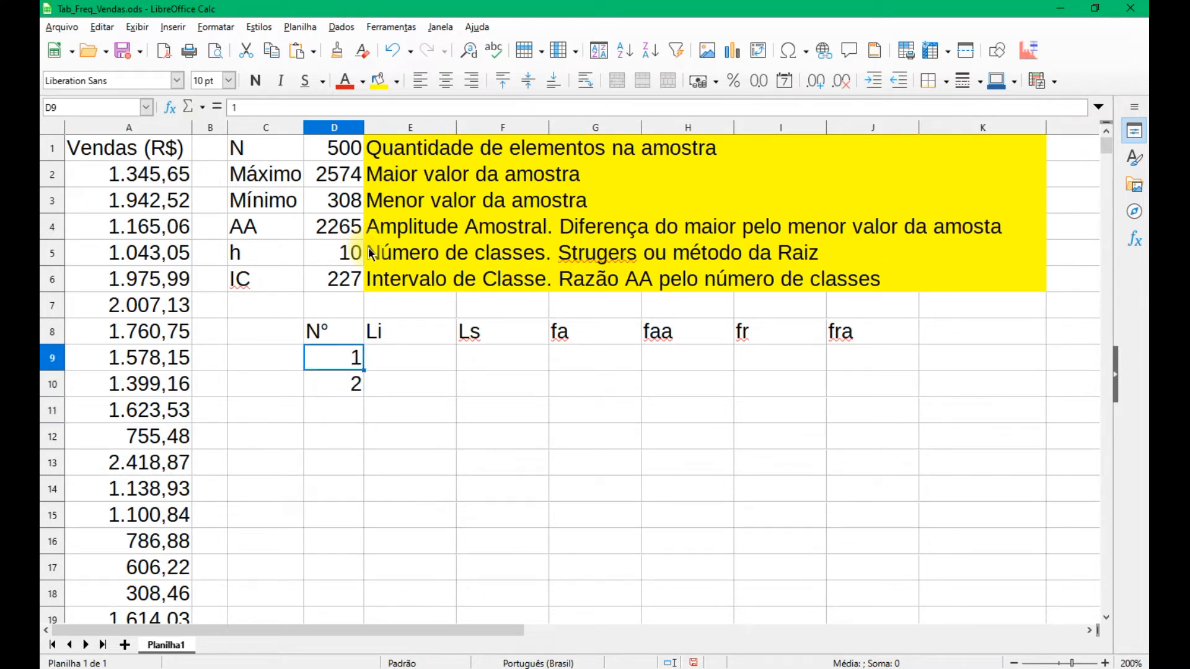
{"action": "key", "text": "shift+Down"}
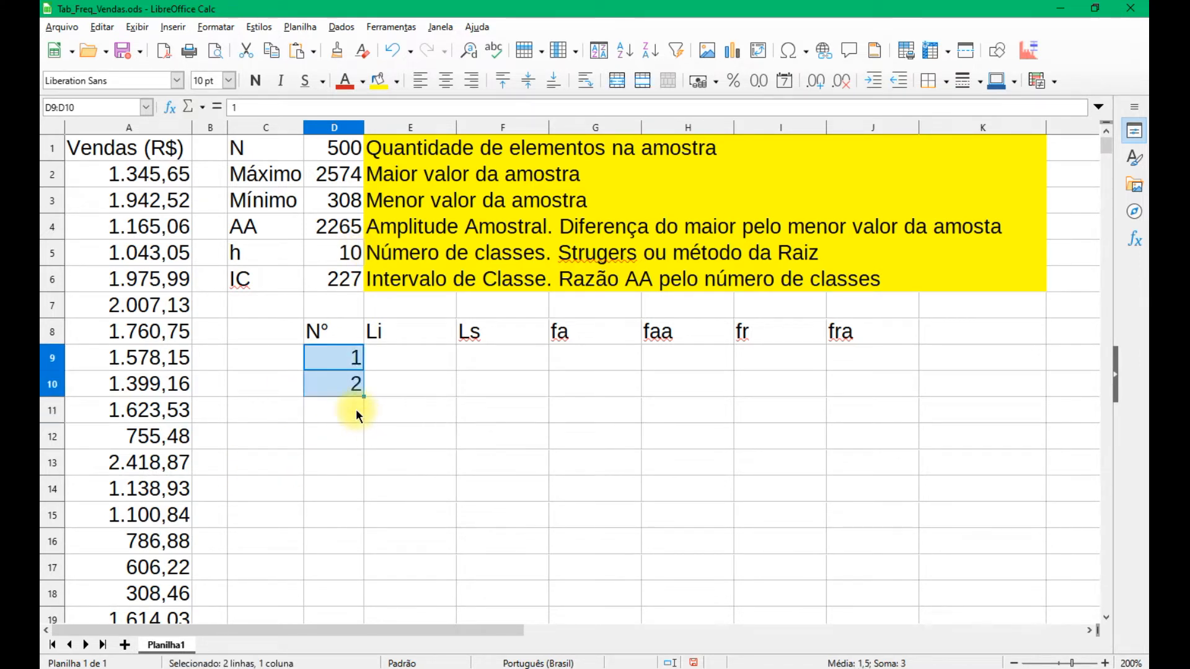
{"action": "left_click_drag", "start_coordinate": [364, 397], "coordinate": [367, 611]}
{"action": "left_click", "coordinate": [334, 514]}
{"action": "left_click", "coordinate": [344, 358]}
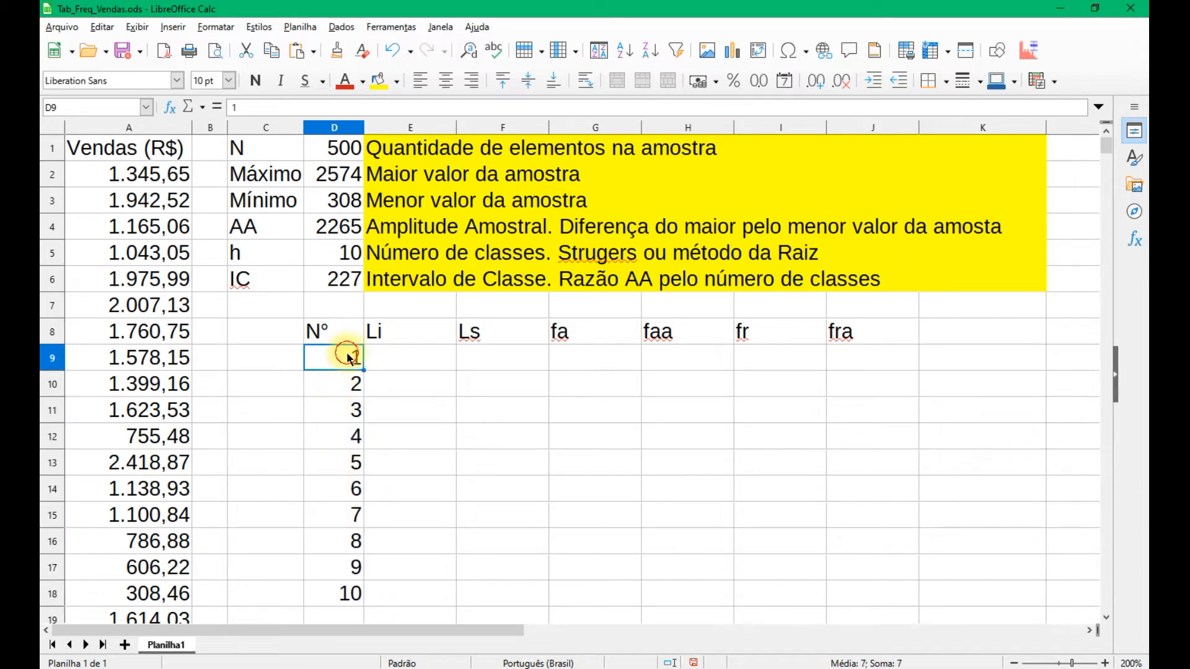
{"action": "left_click", "coordinate": [340, 331]}
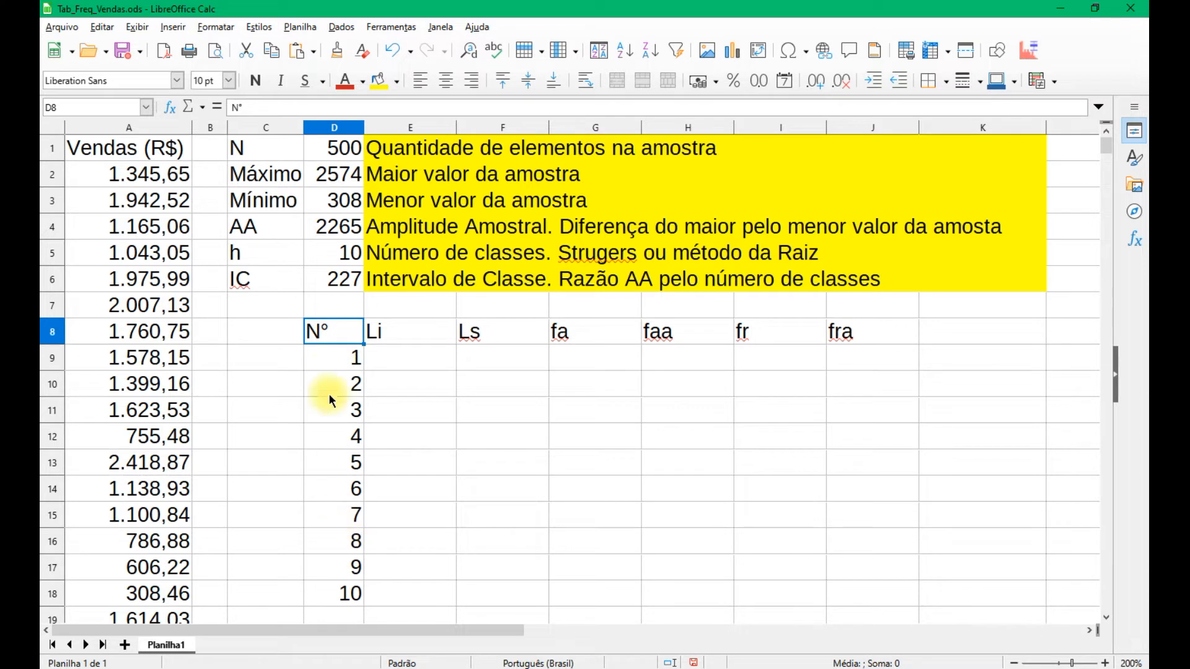
Step: Enter 300 in E9 as the lower limit of the first class, rounding down the sample minimum
{"action": "left_click", "coordinate": [409, 359]}
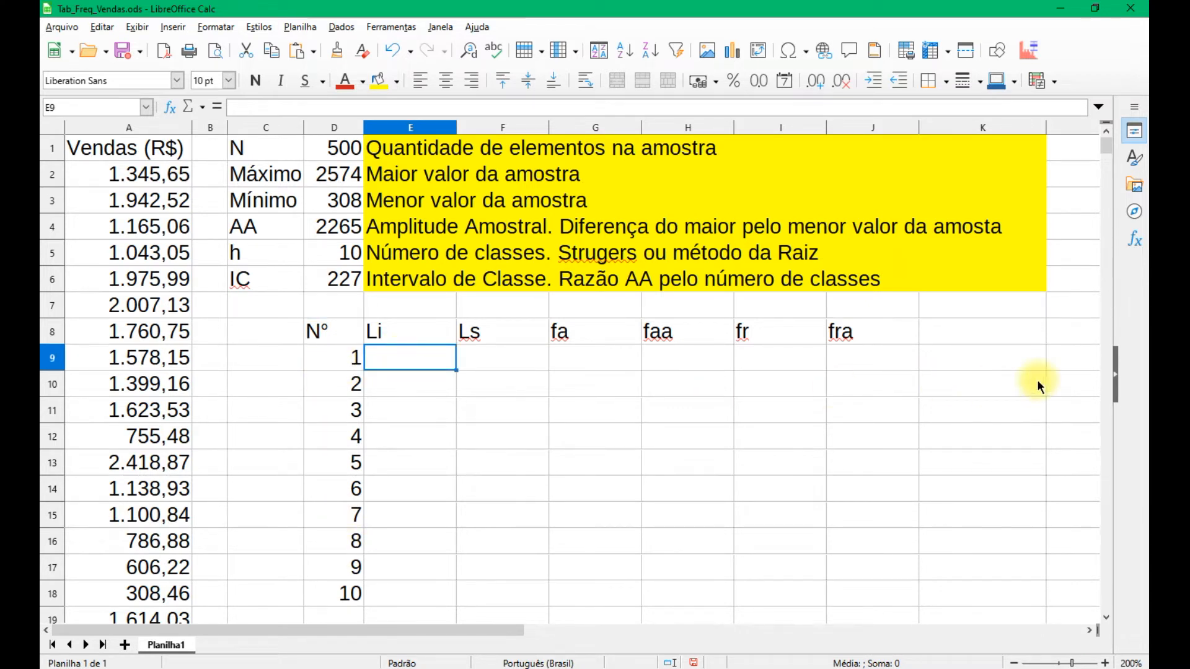
{"action": "left_click", "coordinate": [341, 202]}
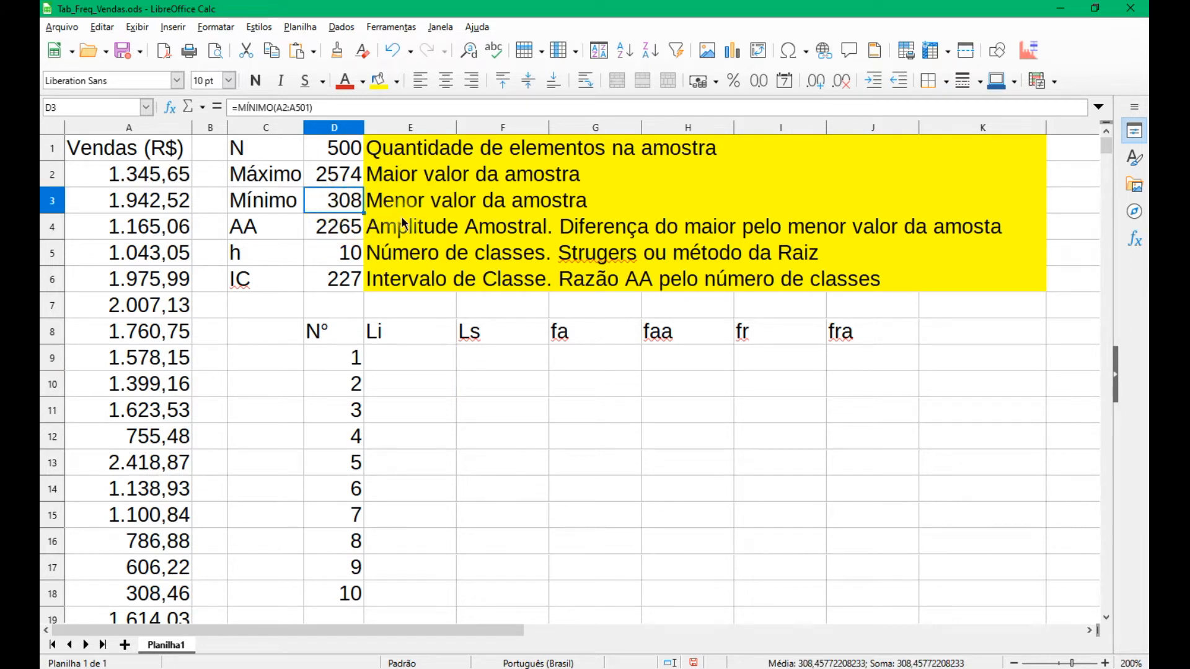
{"action": "left_click", "coordinate": [430, 368]}
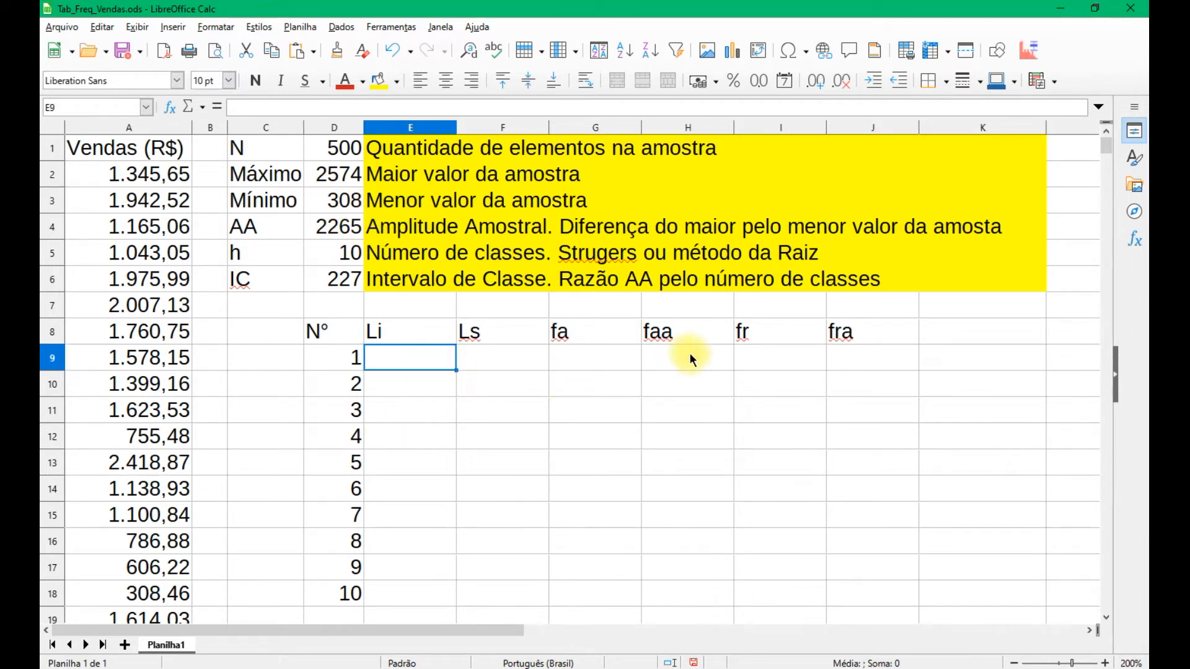
{"action": "type", "text": "300"}
{"action": "key", "text": "Return"}
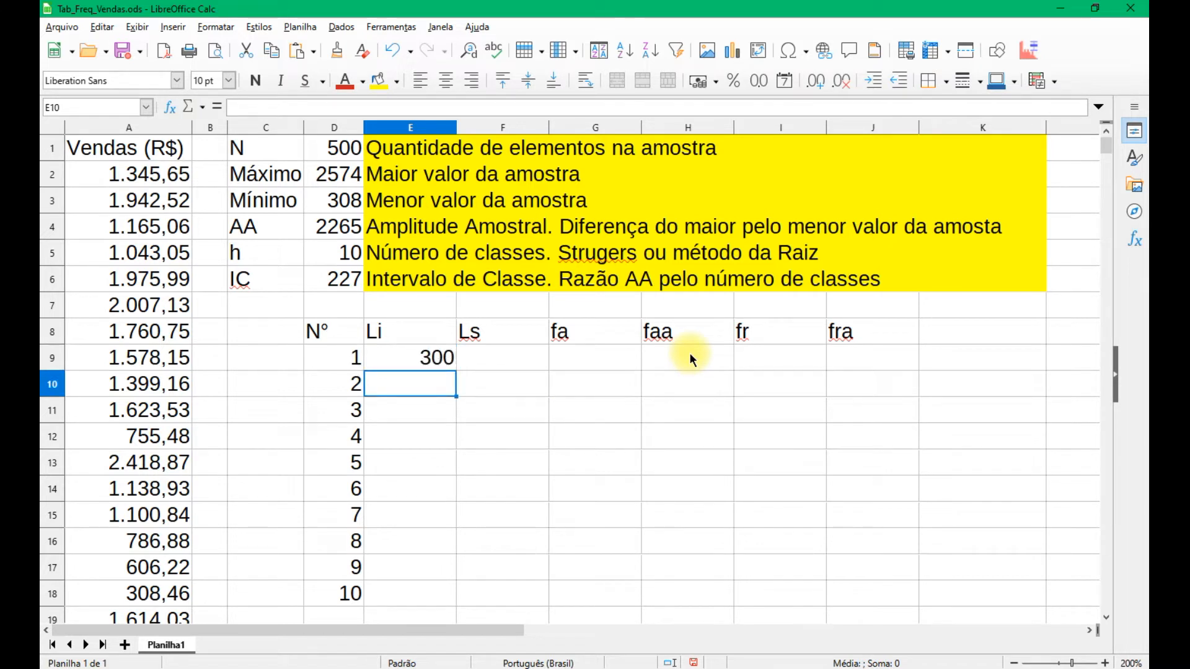
{"action": "key", "text": "Up"}
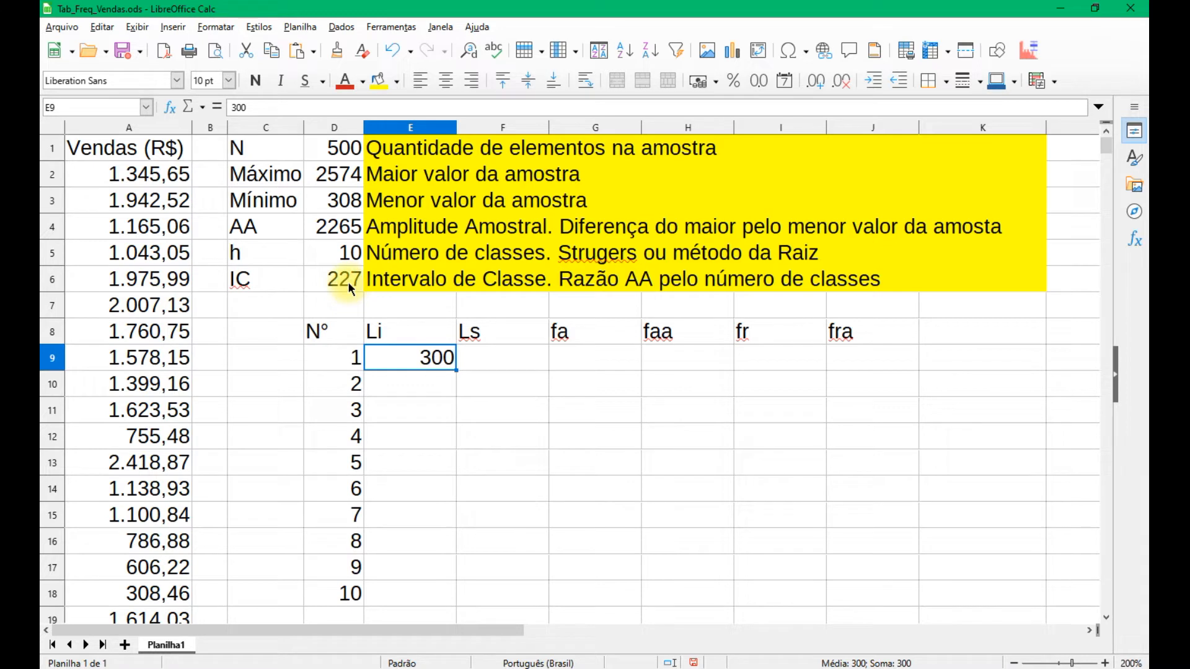
{"action": "left_click", "coordinate": [519, 360]}
{"action": "left_click", "coordinate": [403, 356]}
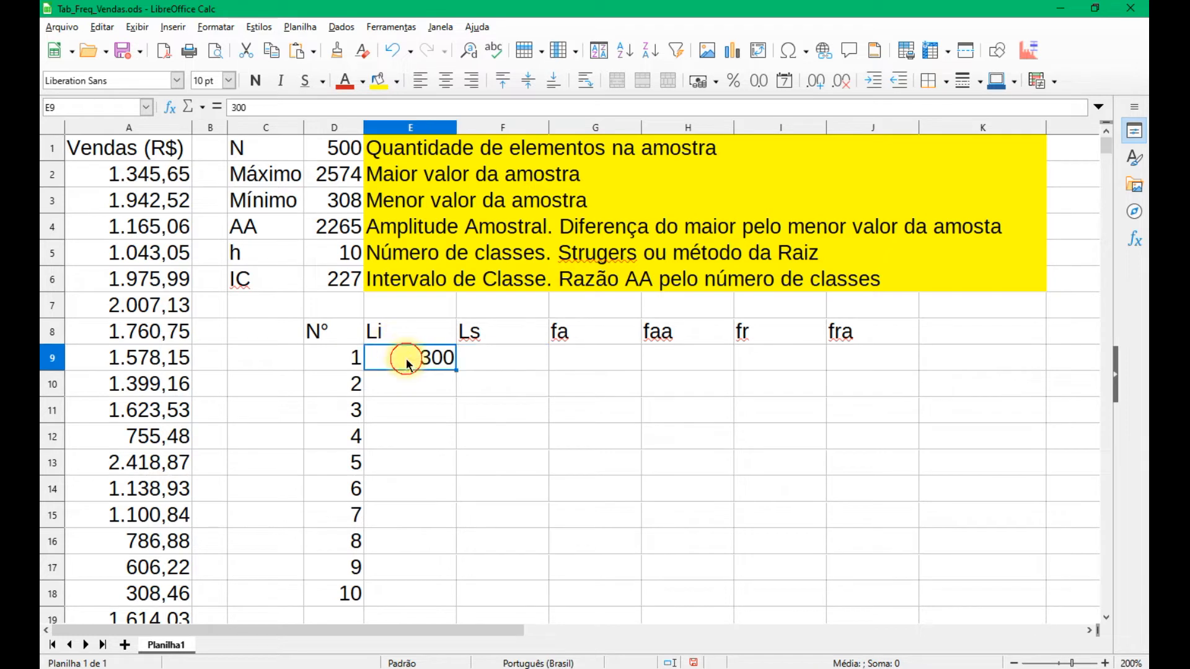
{"action": "left_click", "coordinate": [347, 291]}
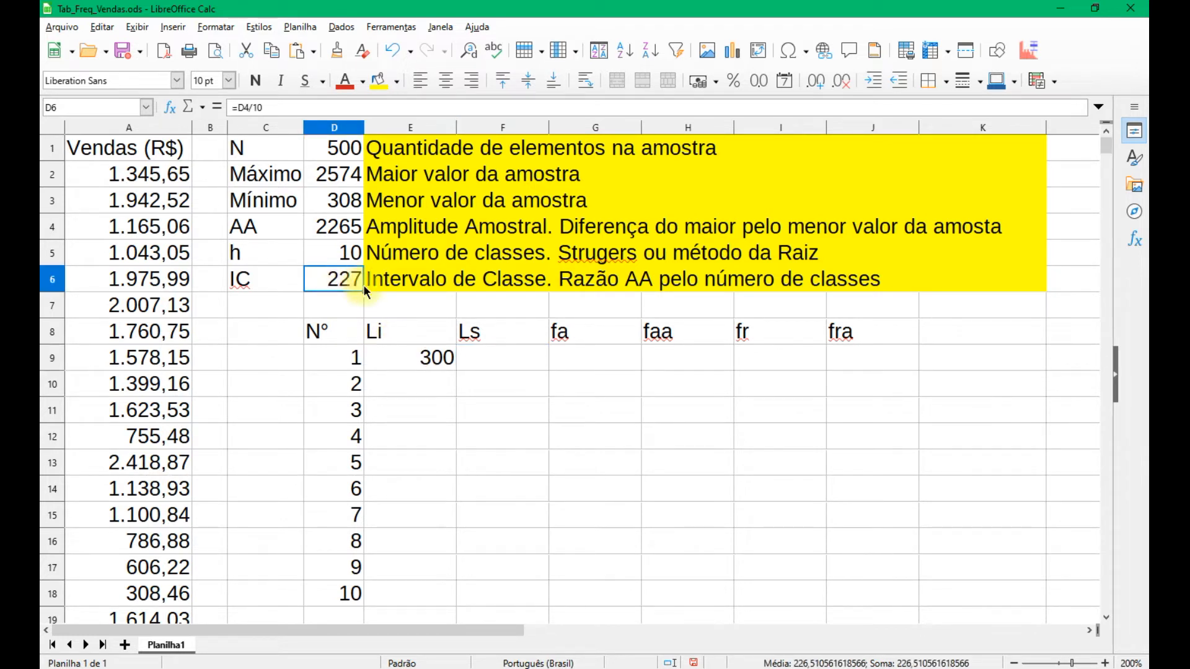
{"action": "left_click", "coordinate": [498, 359]}
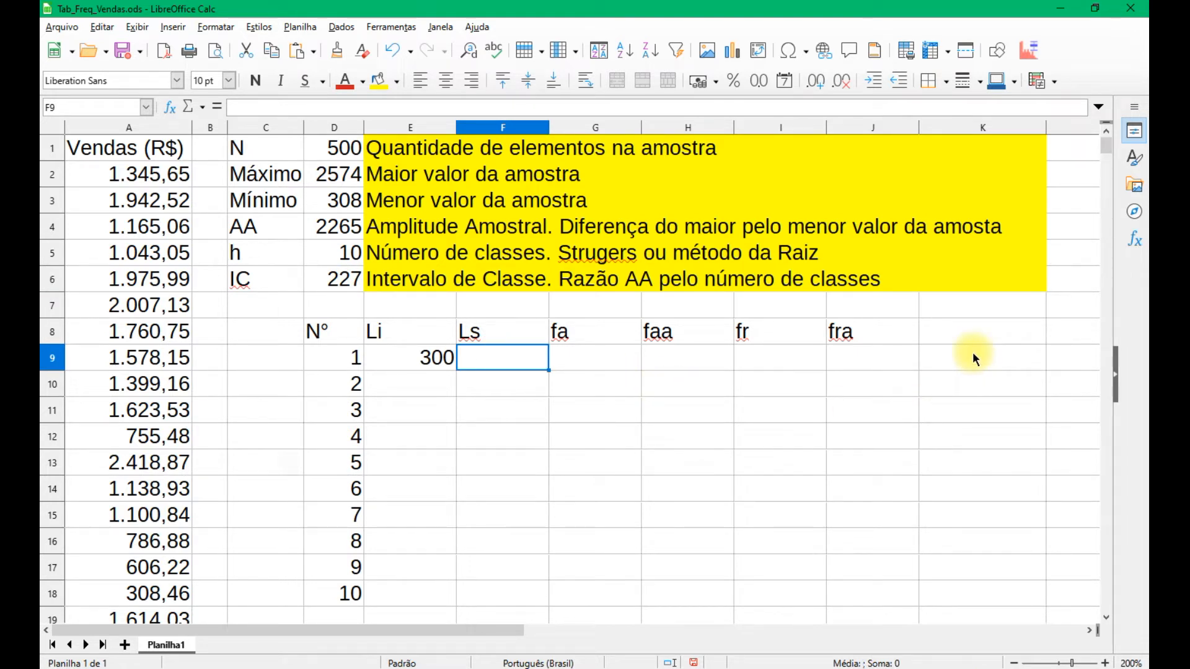
{"action": "type", "text": "230"}
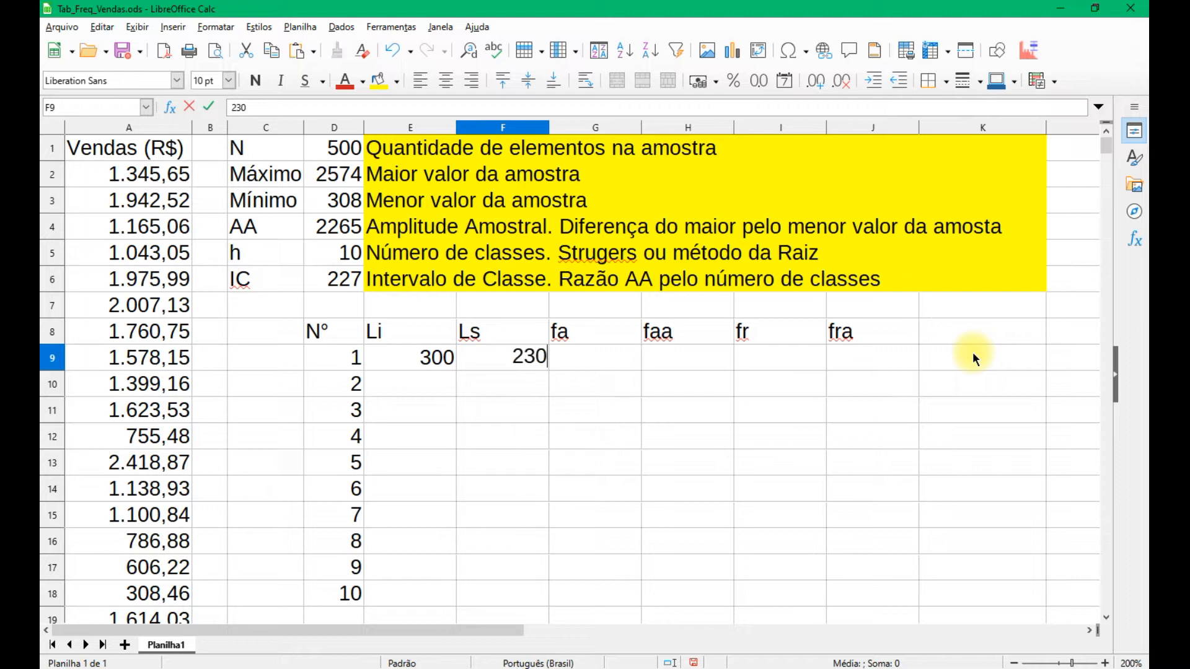
{"action": "key", "text": "Return"}
{"action": "key", "text": "Up"}
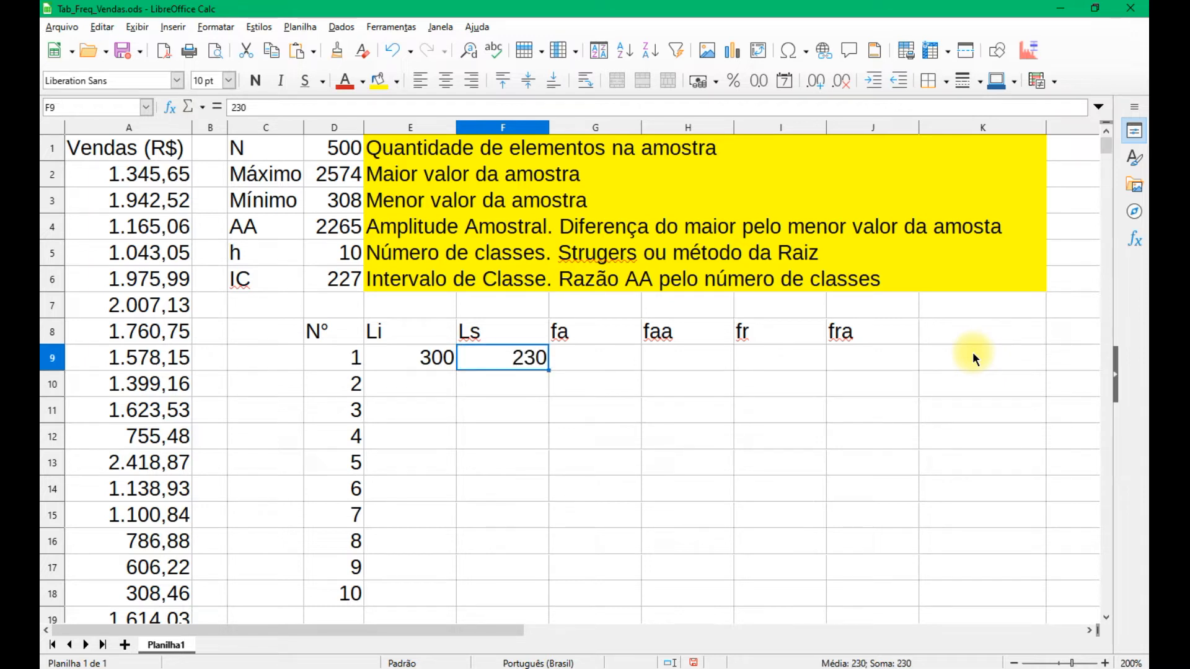
Step: Calculate the upper limit of the first class in F9 under Ls with the formula =E9+230
{"action": "key", "text": "Left"}
{"action": "key", "text": "Right"}
{"action": "type", "text": "="}
{"action": "key", "text": "Left"}
{"action": "type", "text": "+230"}
{"action": "key", "text": "Return"}
{"action": "key", "text": "Up"}
{"action": "key", "text": "Left"}
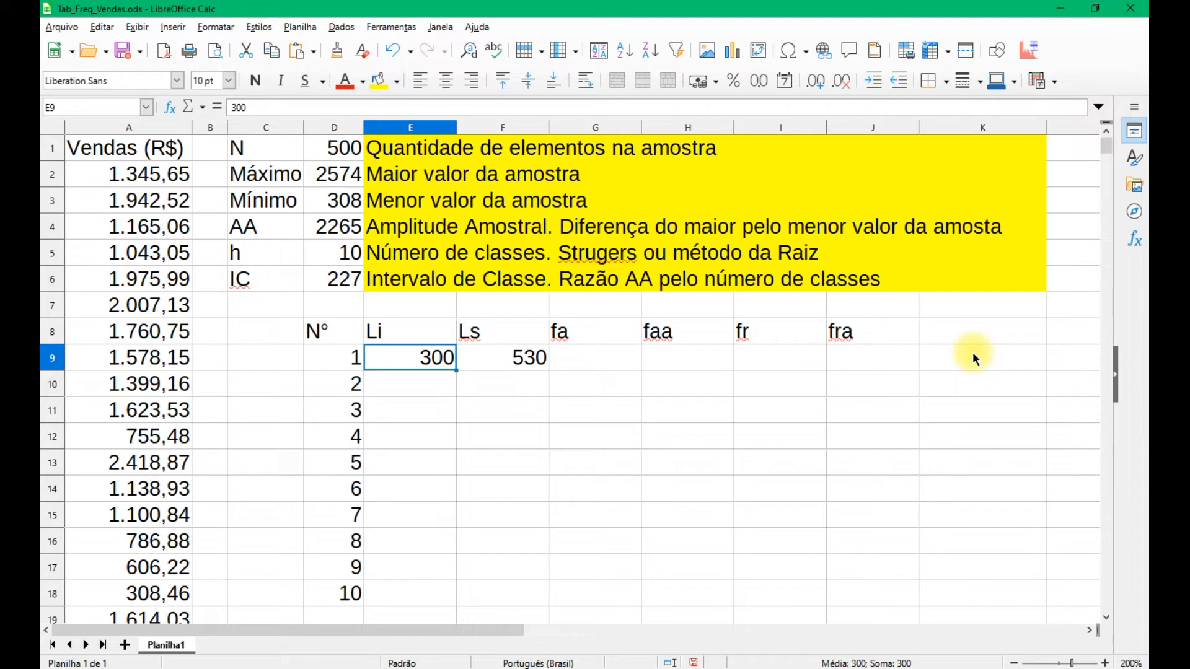
{"action": "key", "text": "Right"}
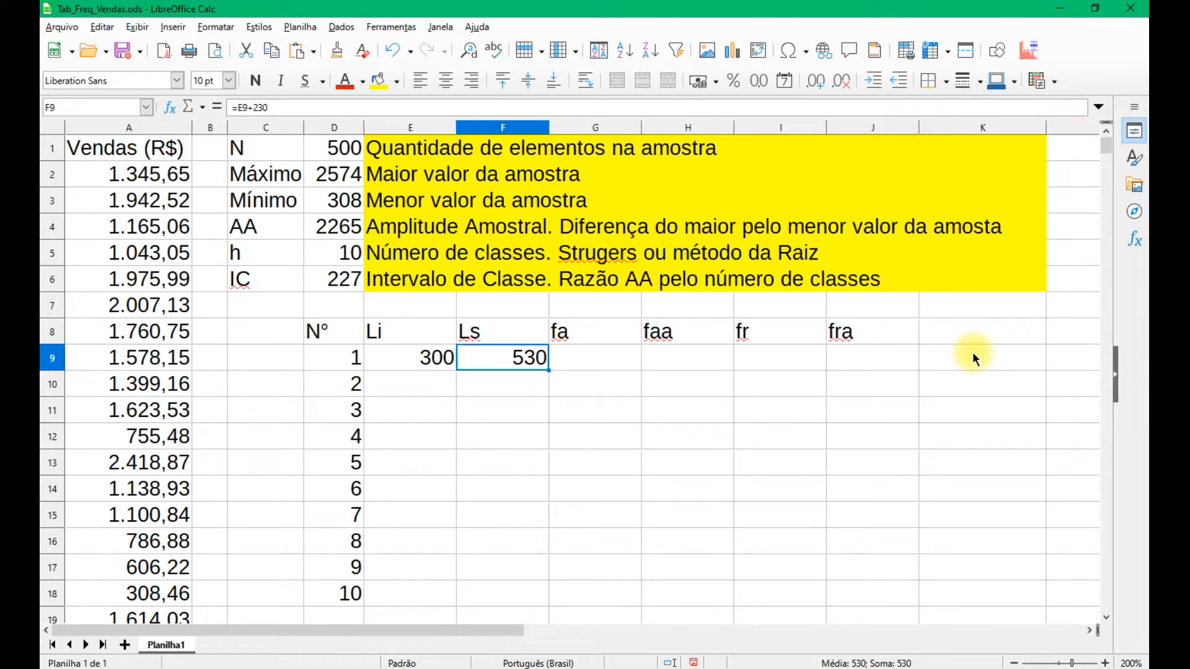
Step: Set the lower limit of the second class in E10 equal to the first class's upper limit with =F9
{"action": "key", "text": "Down"}
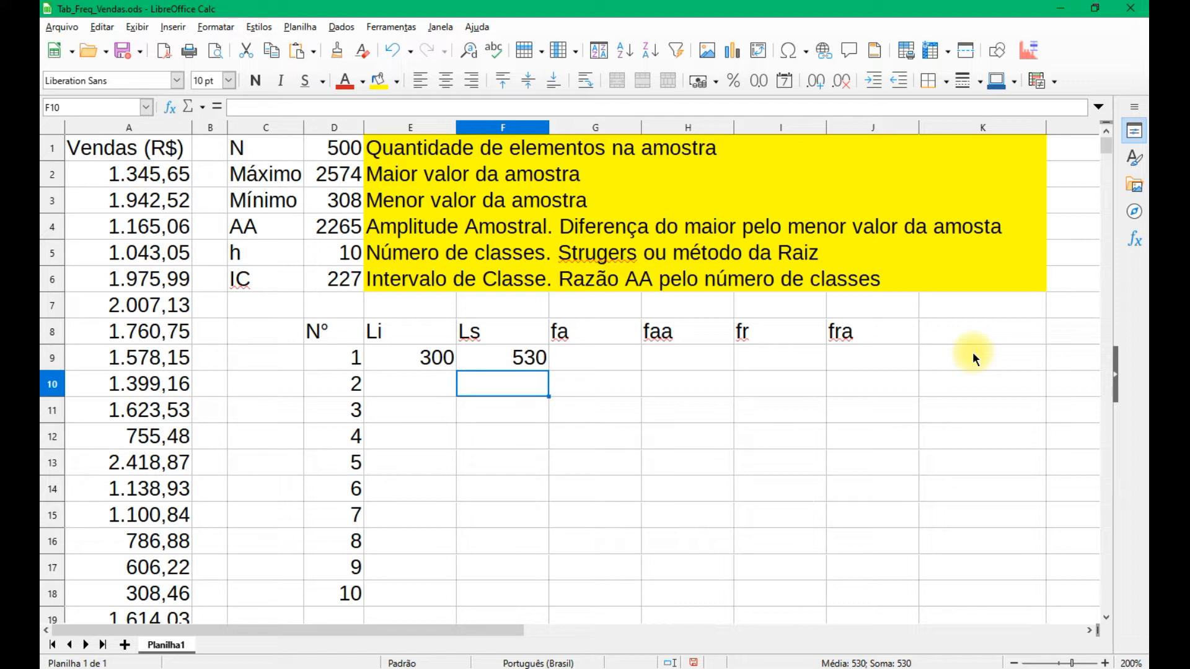
{"action": "key", "text": "Left"}
{"action": "type", "text": "="}
{"action": "key", "text": "Up"}
{"action": "key", "text": "Right"}
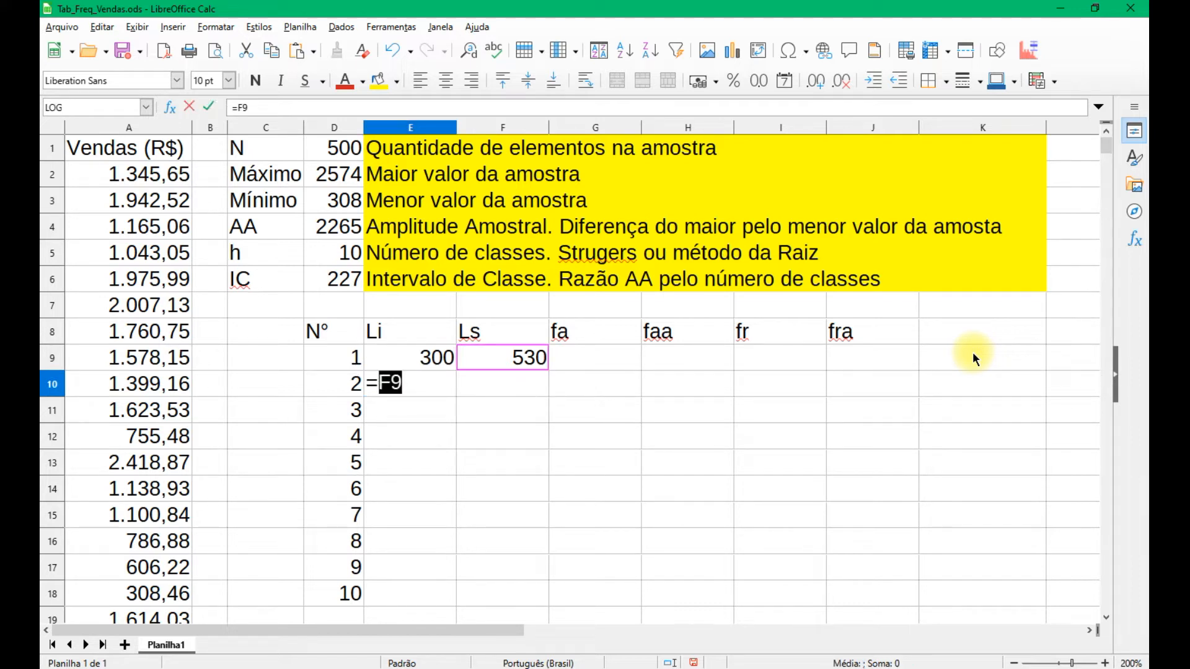
{"action": "key", "text": "Return"}
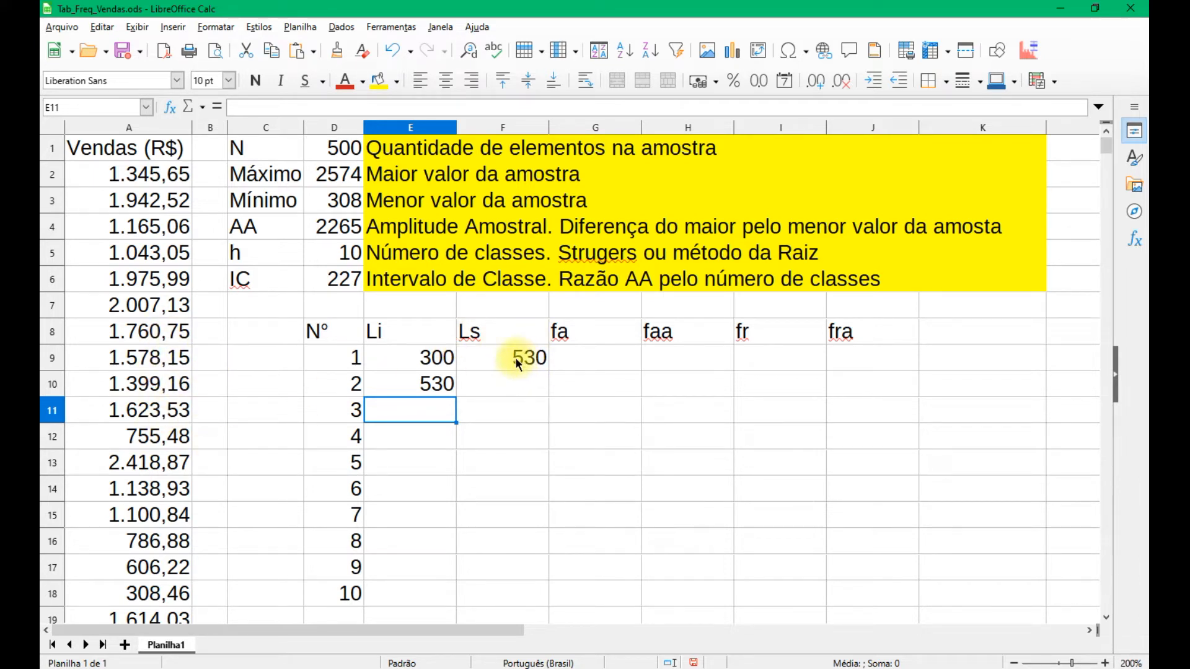
Step: Review the upper limit formula in F9 and fill it down to F10 for the second class
{"action": "left_click", "coordinate": [506, 381]}
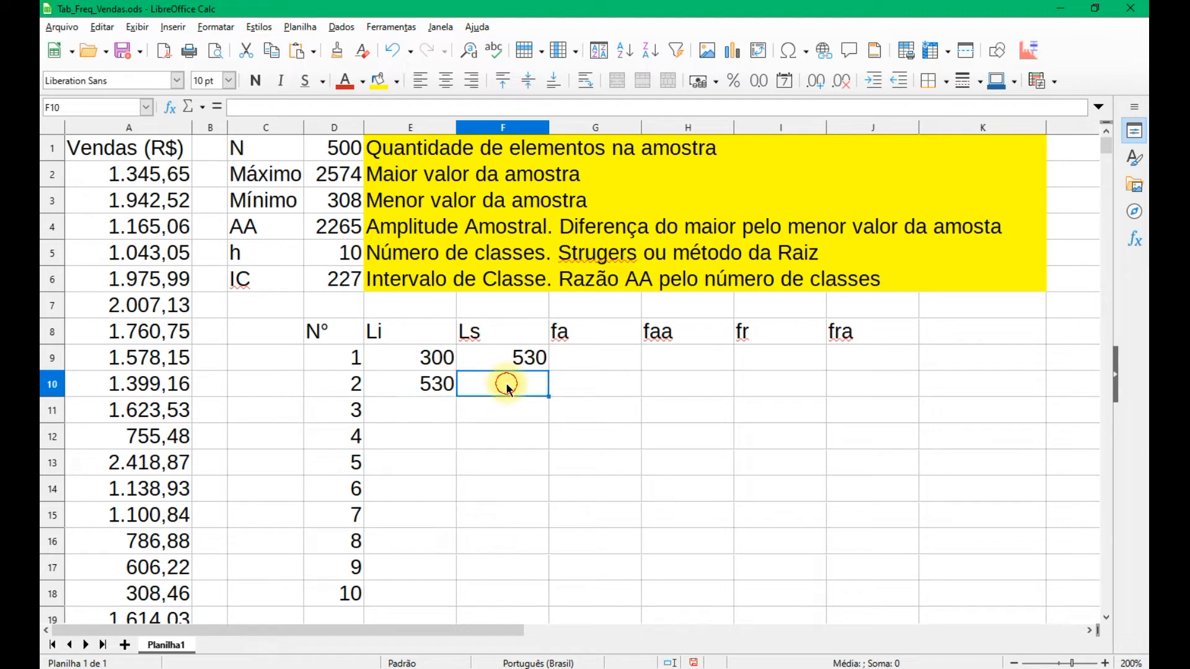
{"action": "left_click", "coordinate": [518, 364]}
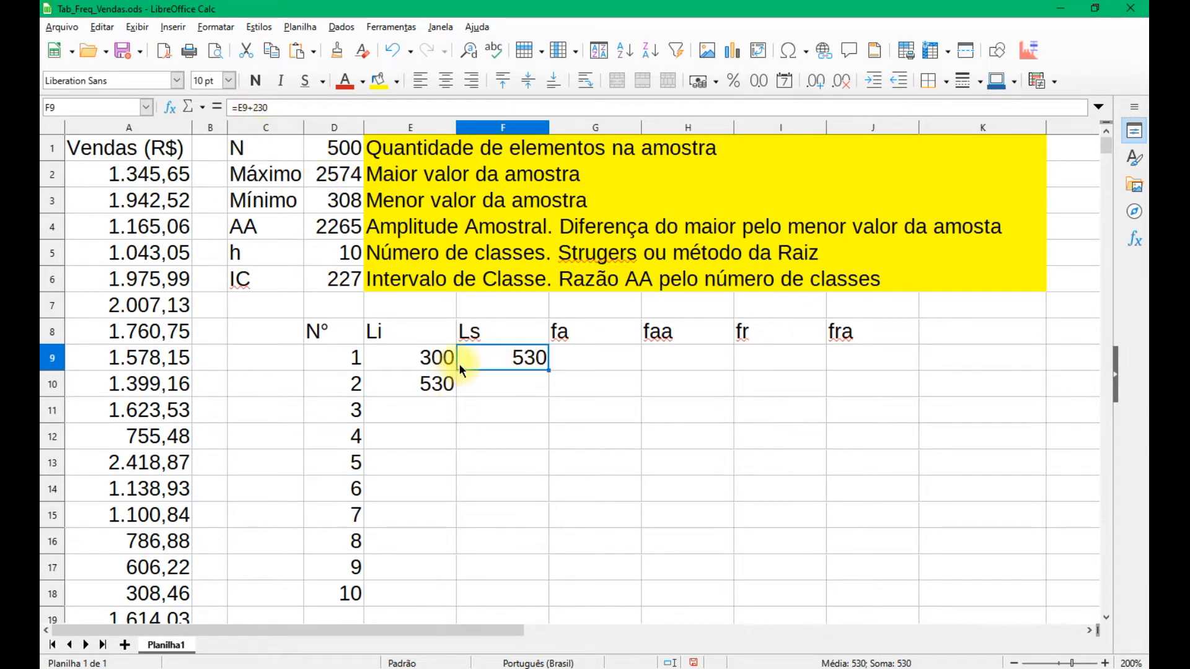
{"action": "left_click", "coordinate": [276, 107]}
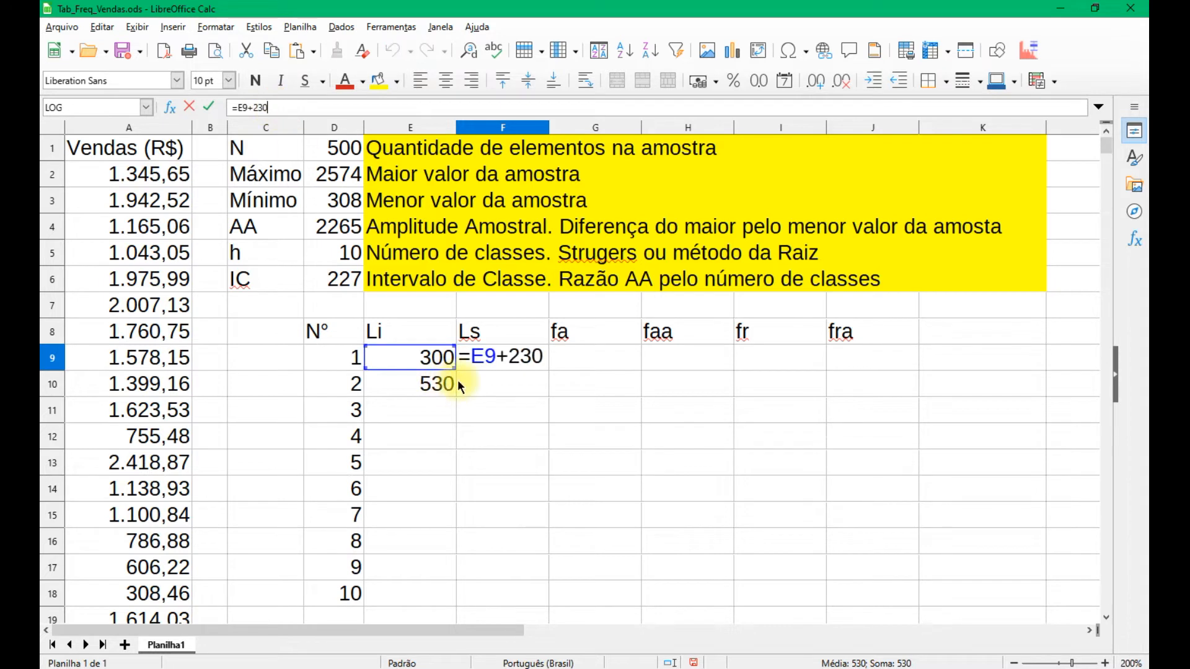
{"action": "key", "text": "Return"}
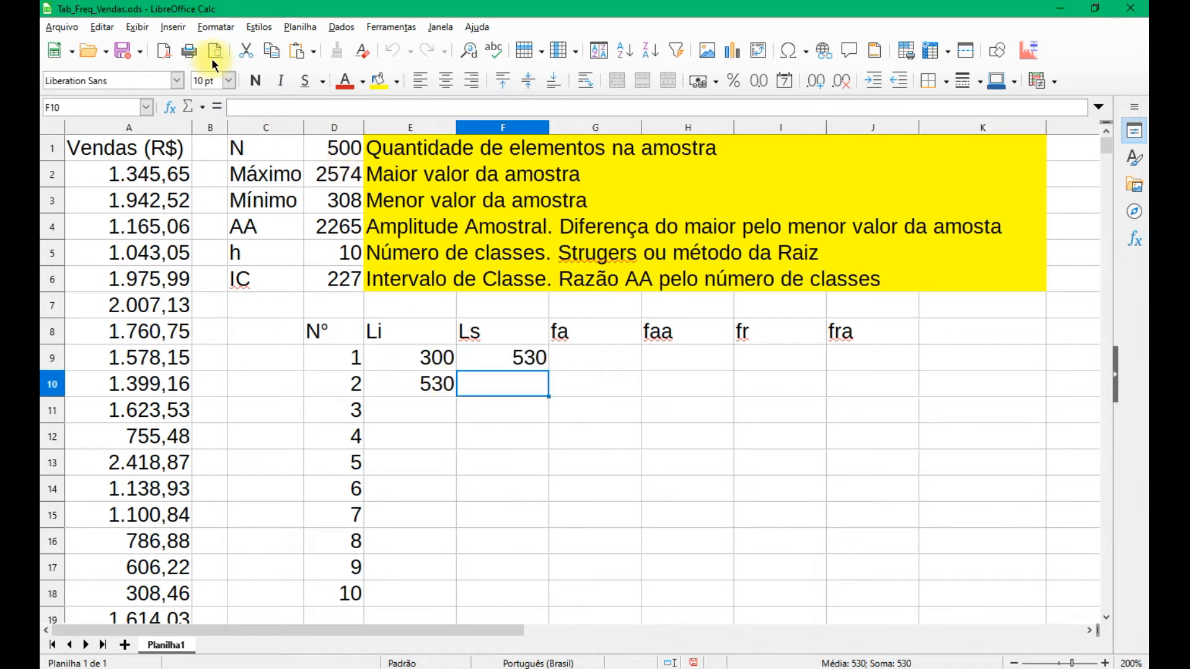
{"action": "left_click", "coordinate": [487, 359]}
{"action": "left_click_drag", "start_coordinate": [549, 368], "coordinate": [544, 398]}
Step: Fill the second class's limit formulas in E10:F10 down to row 18 for the remaining classes
{"action": "left_click", "coordinate": [431, 385]}
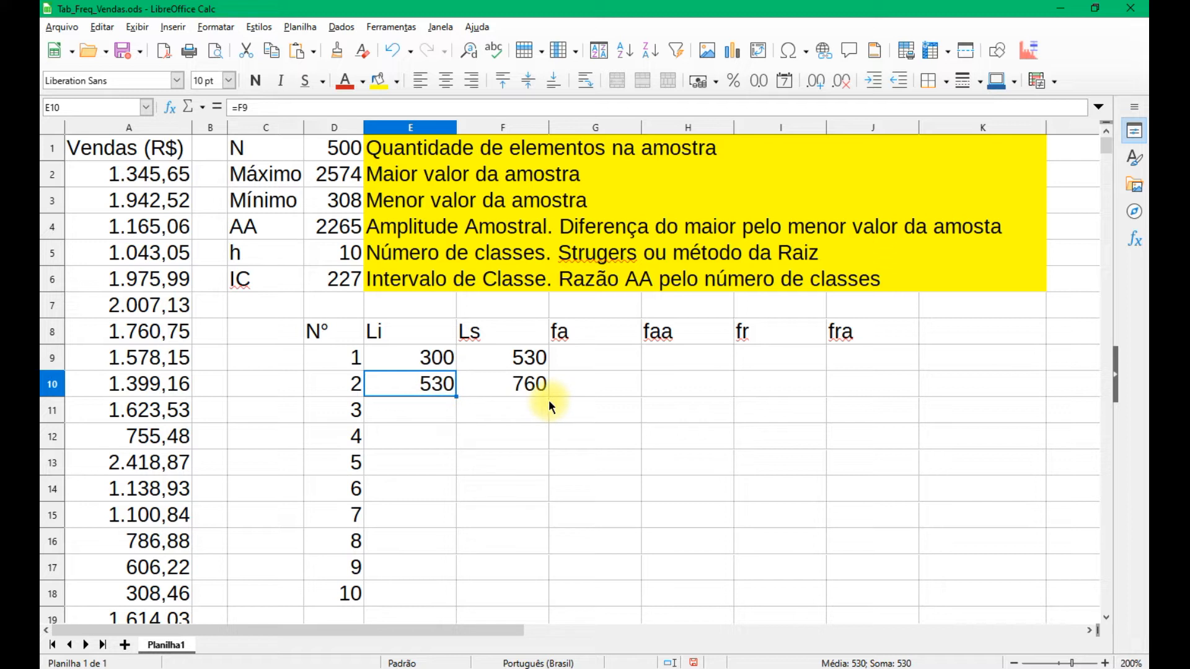
{"action": "left_click", "coordinate": [493, 394], "text": "shift"}
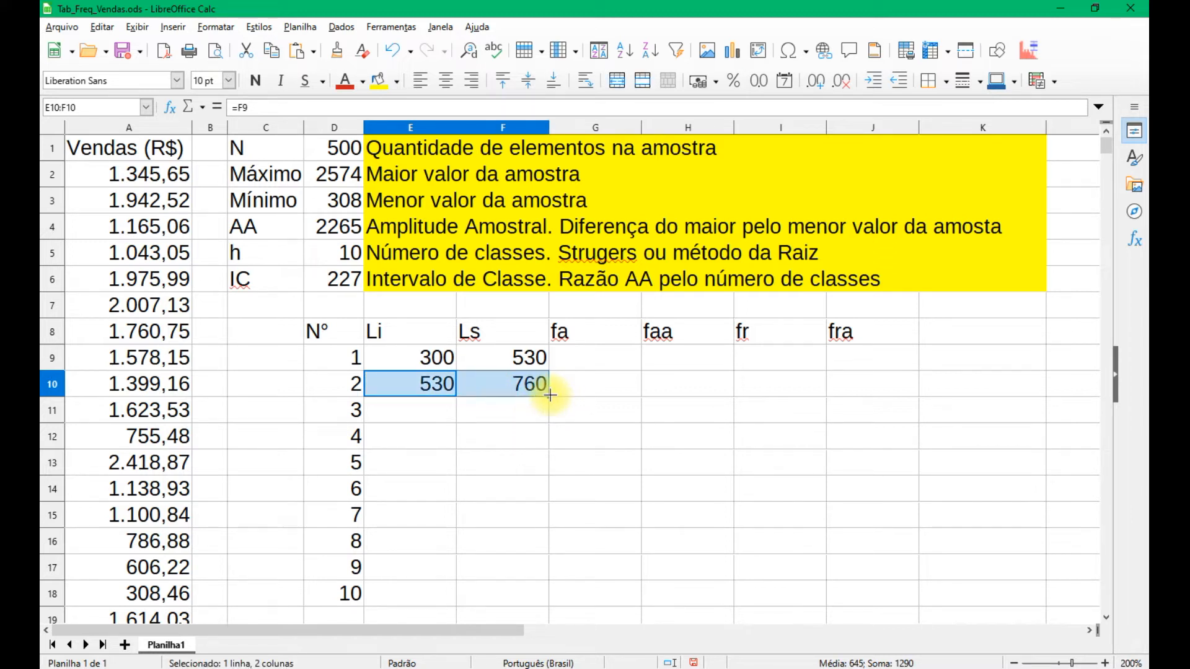
{"action": "left_click", "coordinate": [412, 391]}
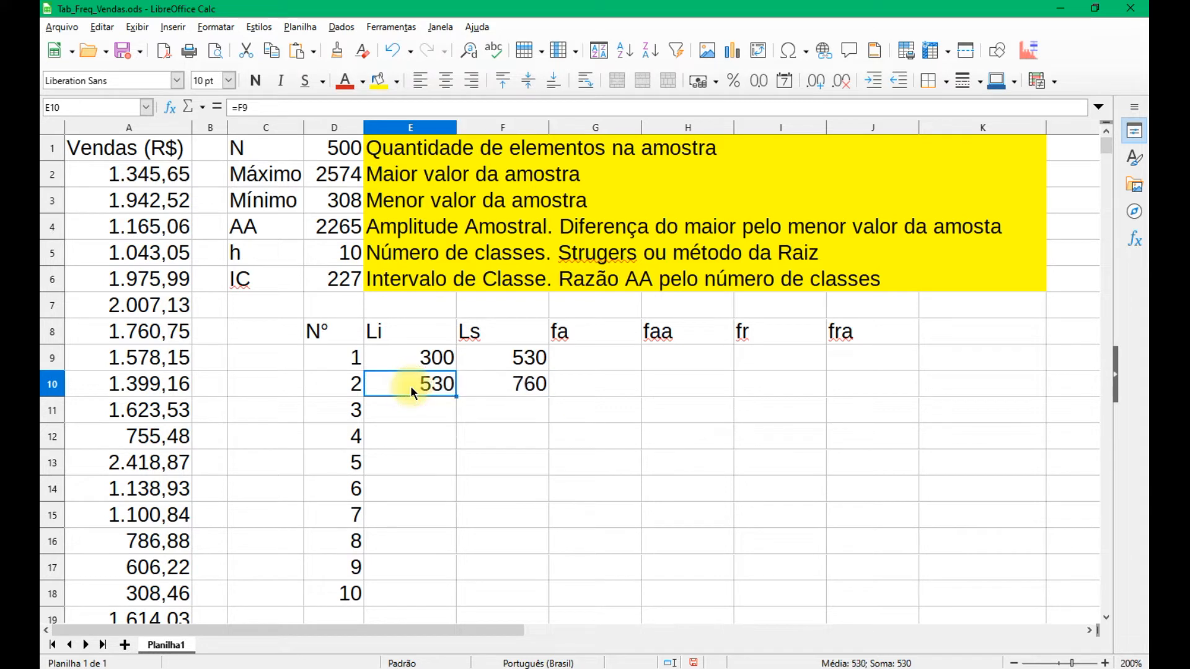
{"action": "key", "text": "shift+Right"}
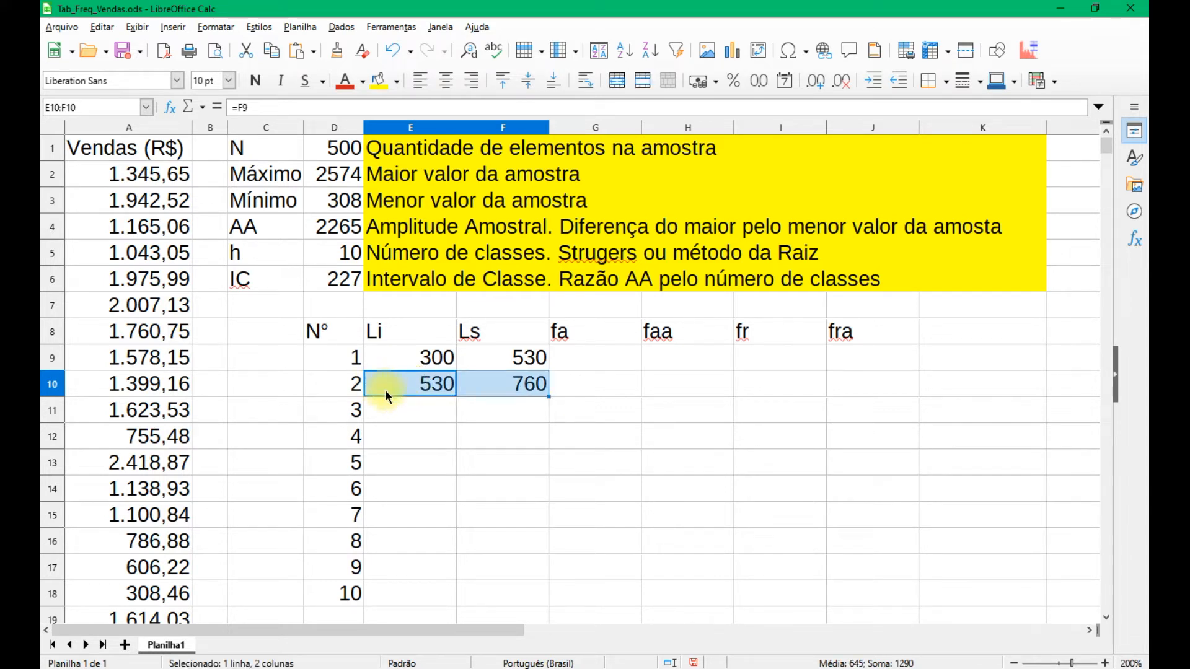
{"action": "left_click_drag", "start_coordinate": [548, 397], "coordinate": [500, 598]}
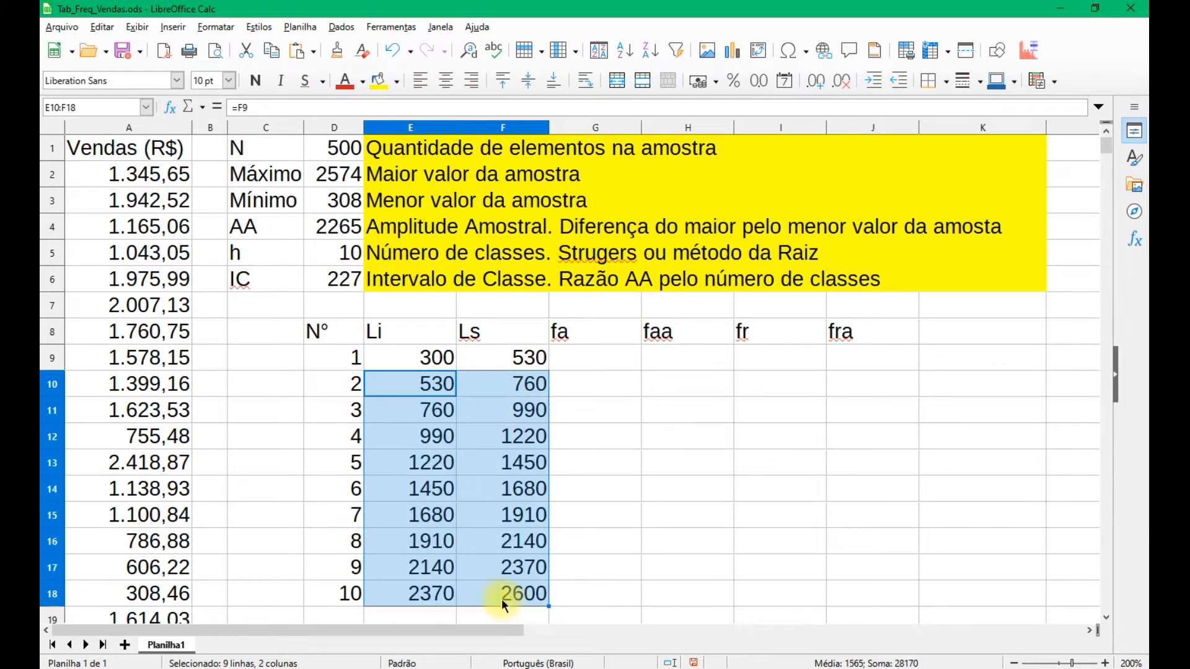
Step: Compare the tenth class's upper limit in F18 with the sample maximum in D2, and check the first lower limit in E9
{"action": "left_click", "coordinate": [513, 599]}
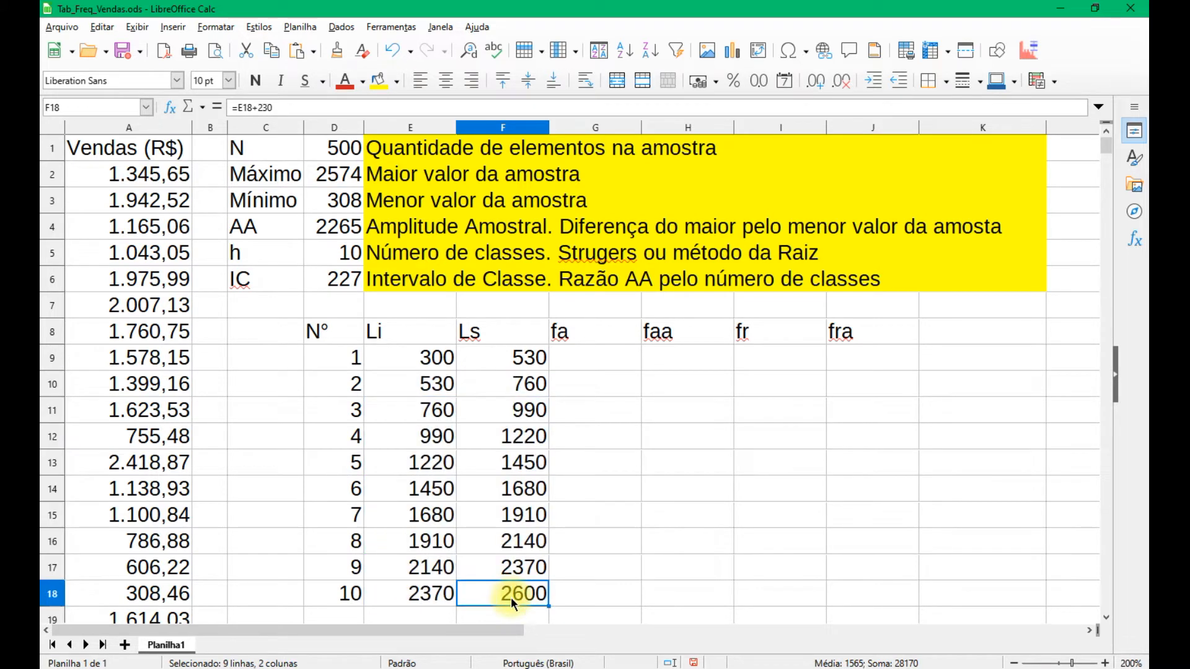
{"action": "left_click", "coordinate": [332, 181]}
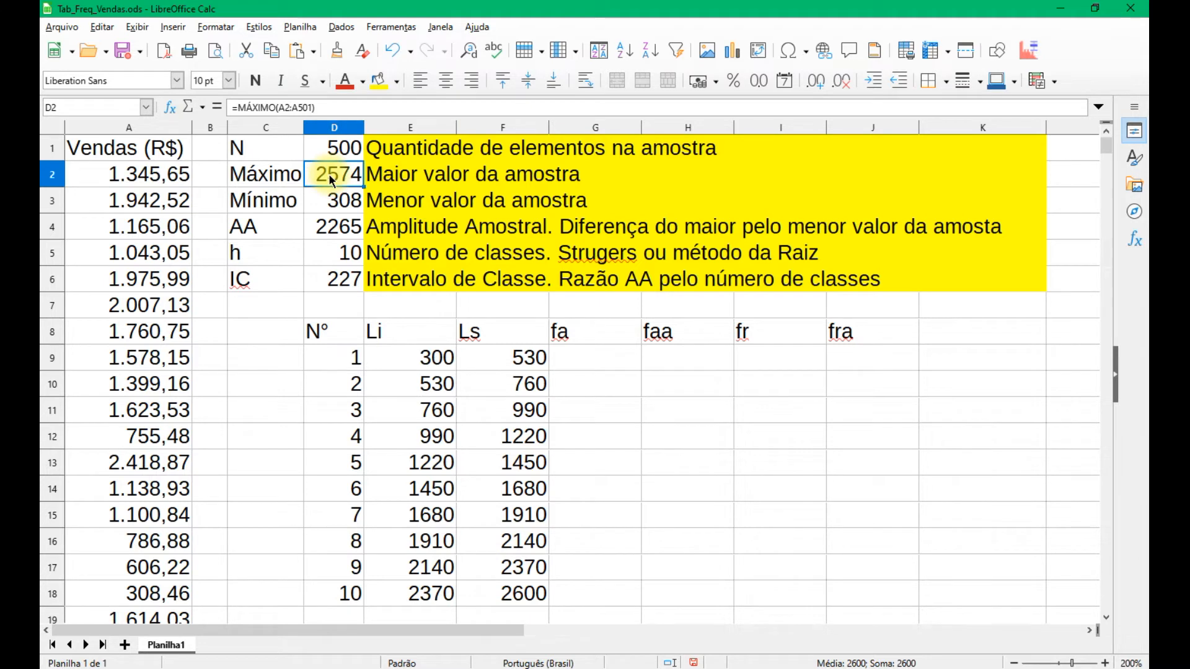
{"action": "left_click", "coordinate": [520, 597]}
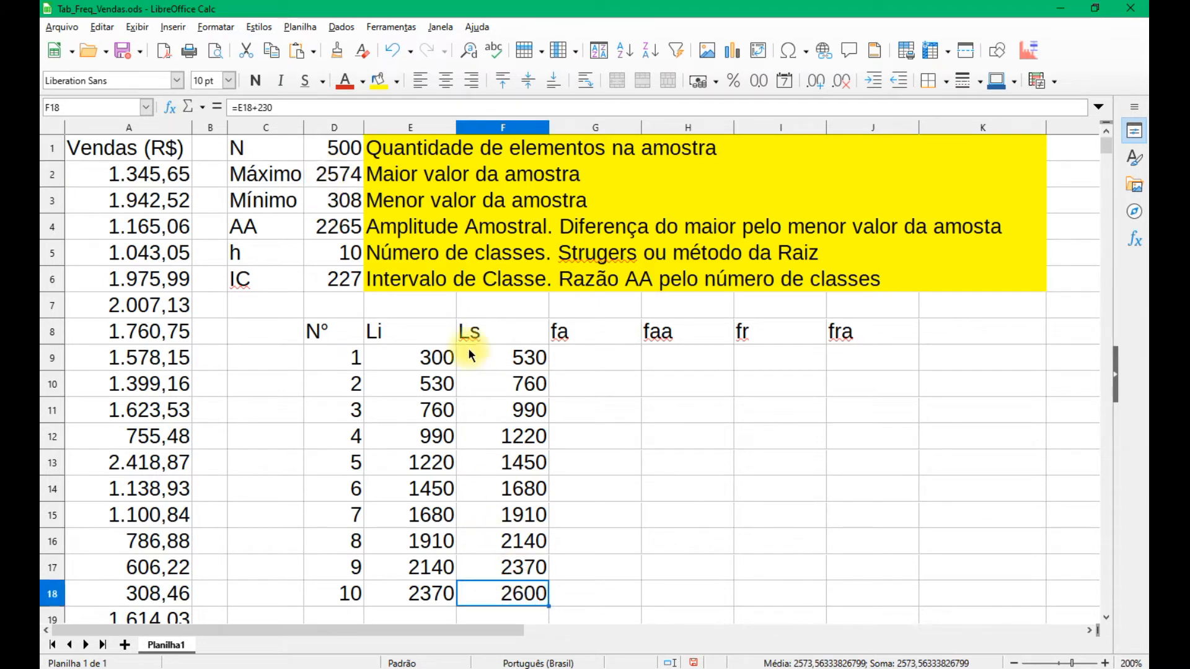
{"action": "left_click", "coordinate": [417, 365]}
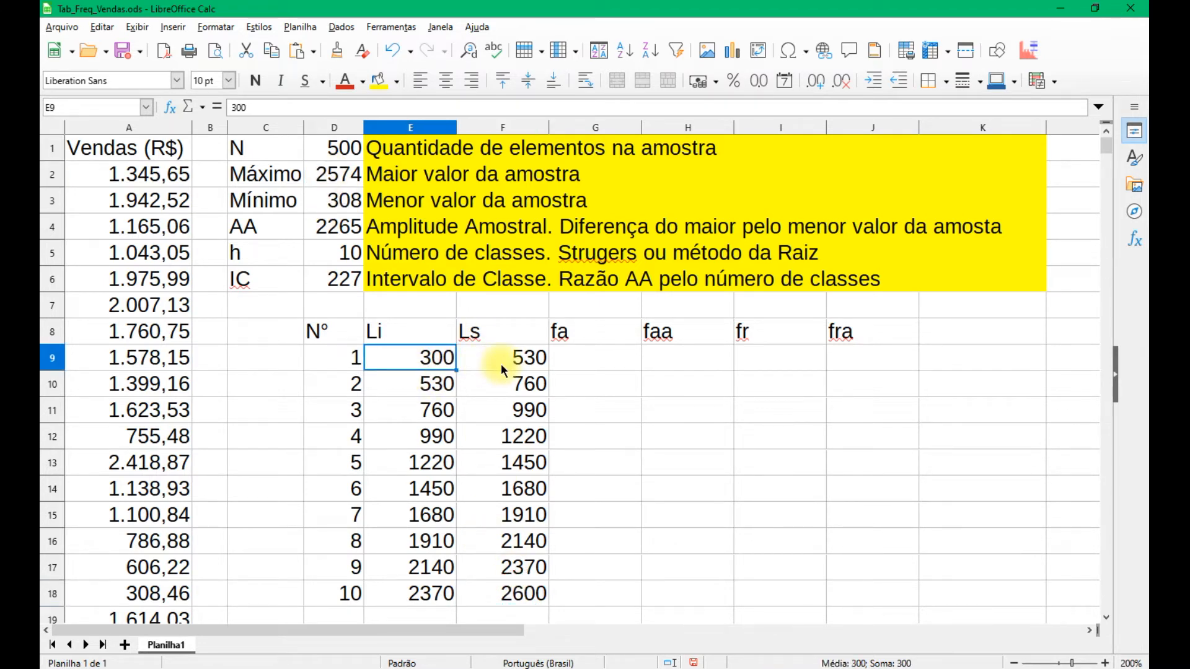
Step: Start a CONT.SE formula in H9 under faa with the sales range A2:A501 as its first argument
{"action": "left_click", "coordinate": [590, 359]}
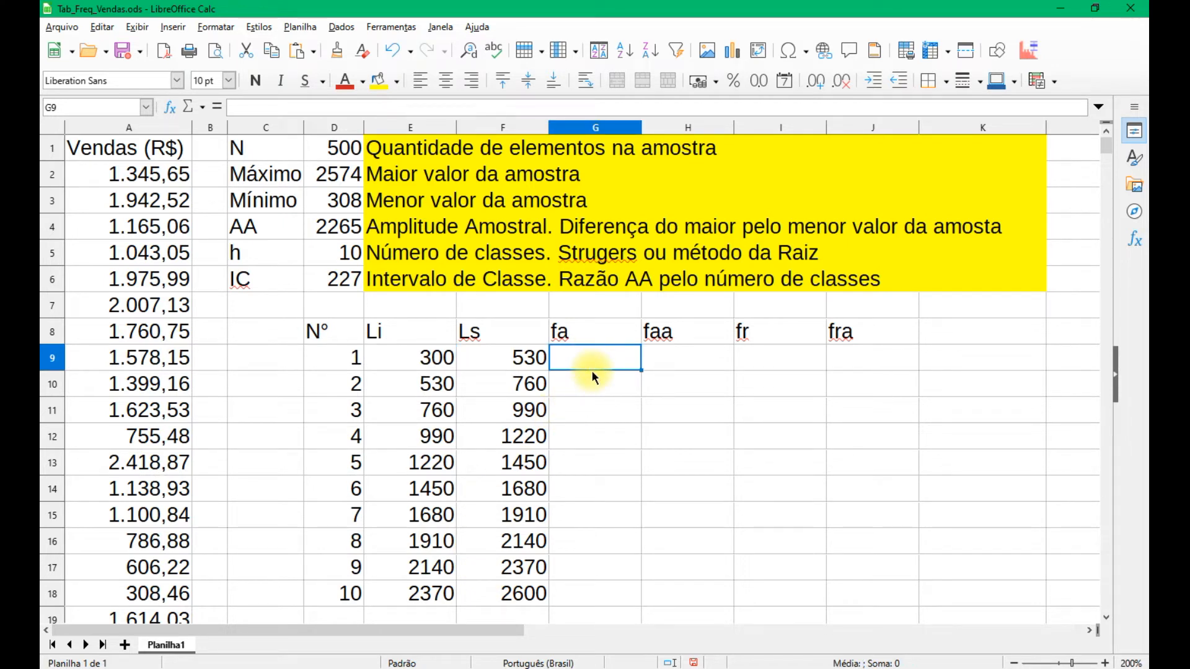
{"action": "left_click", "coordinate": [684, 334]}
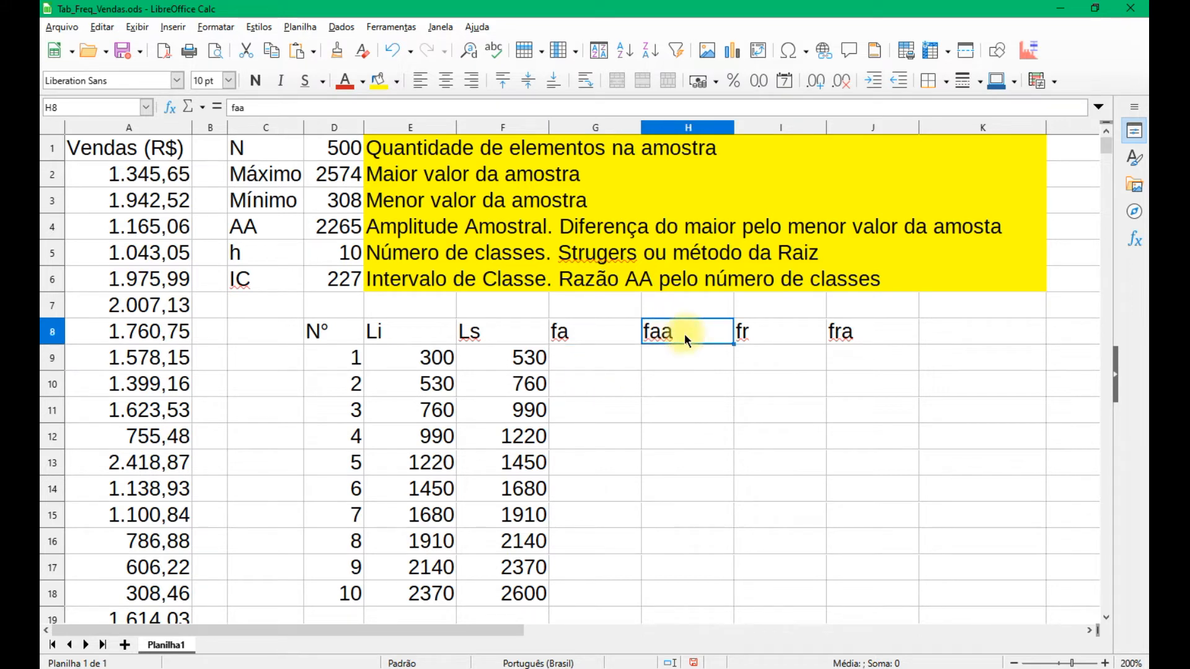
{"action": "left_click", "coordinate": [689, 365]}
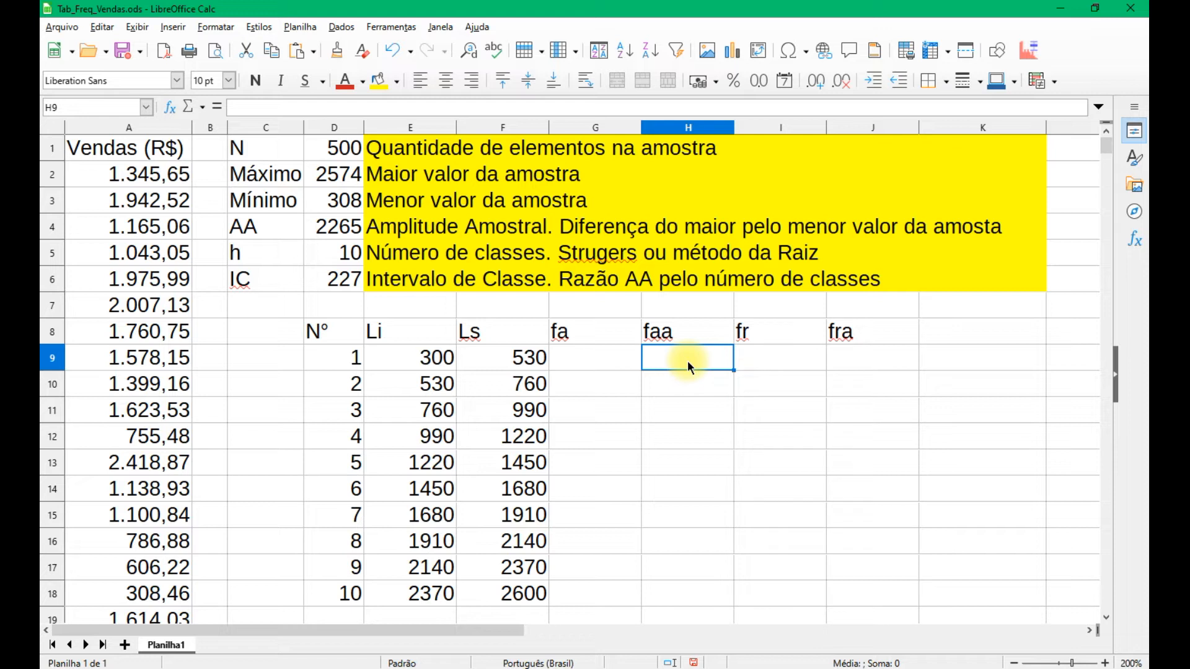
{"action": "type", "text": "="}
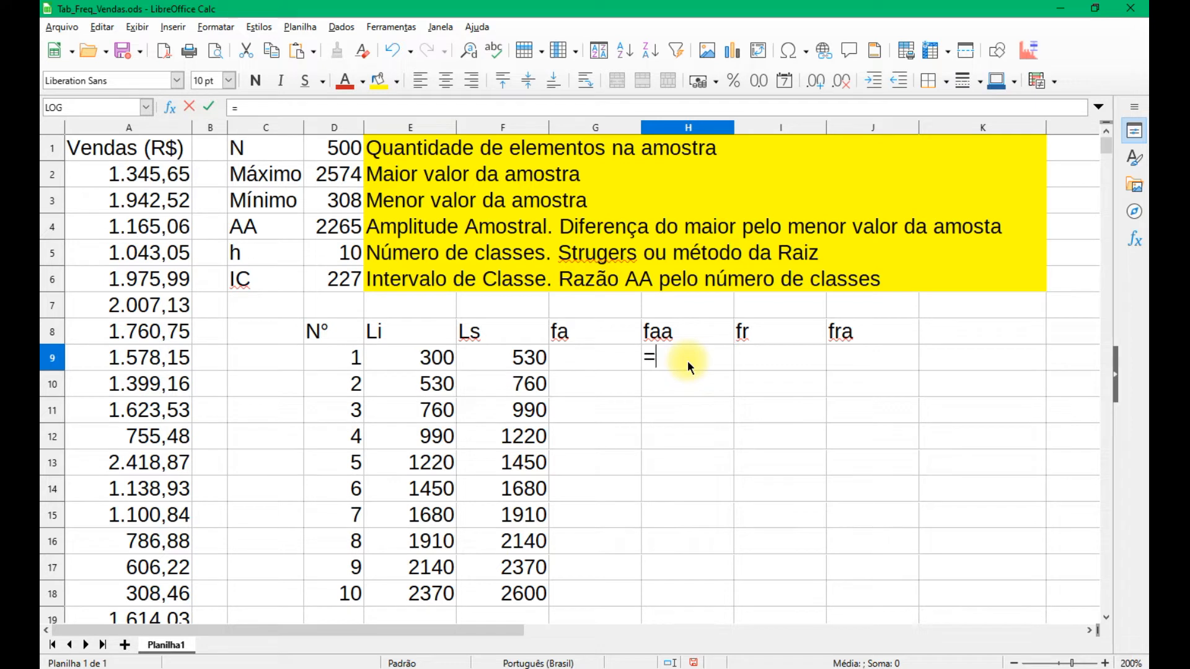
{"action": "type", "text": "cont"}
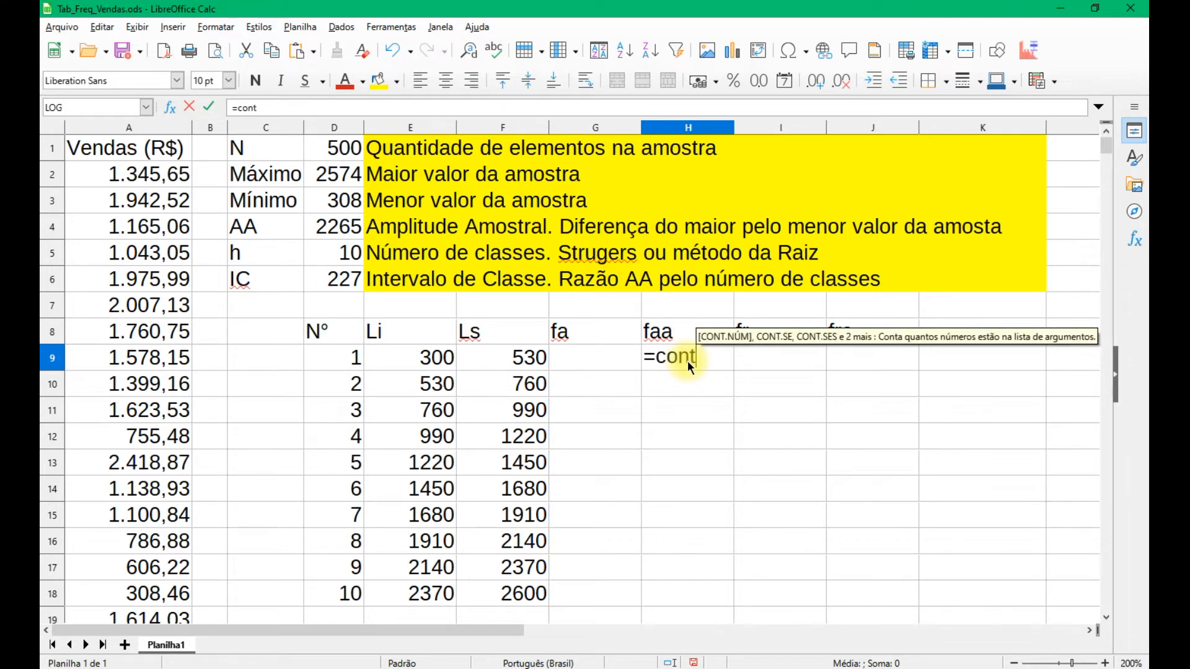
{"action": "type", "text": ".se("}
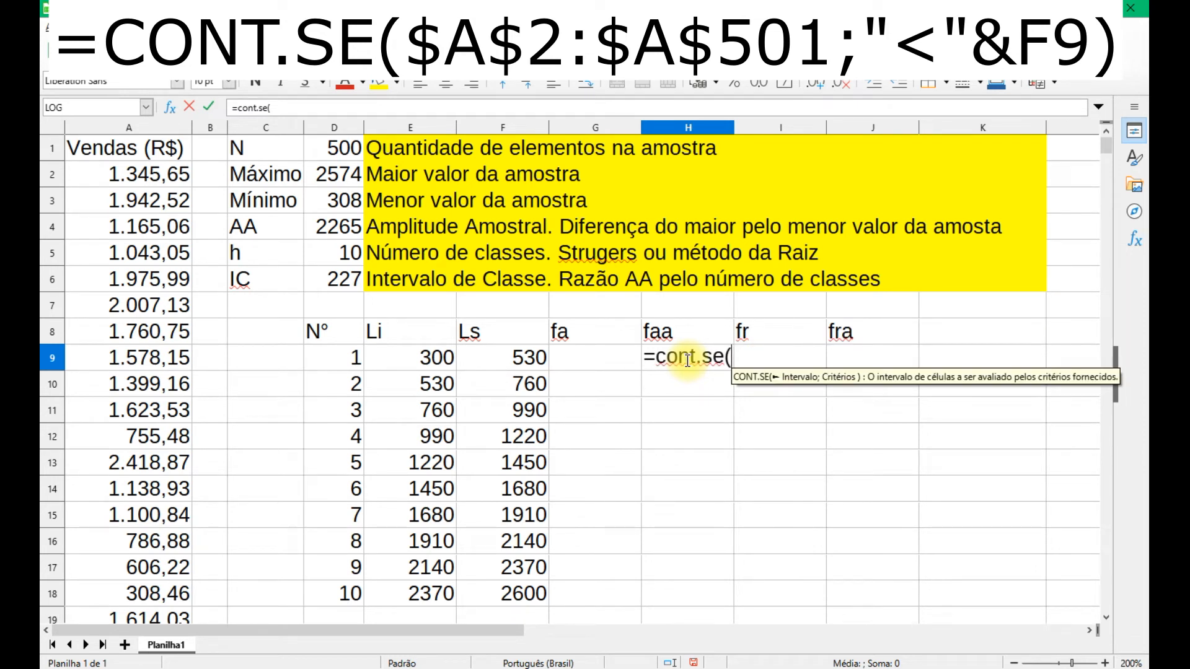
{"action": "type", "text": "a2:"}
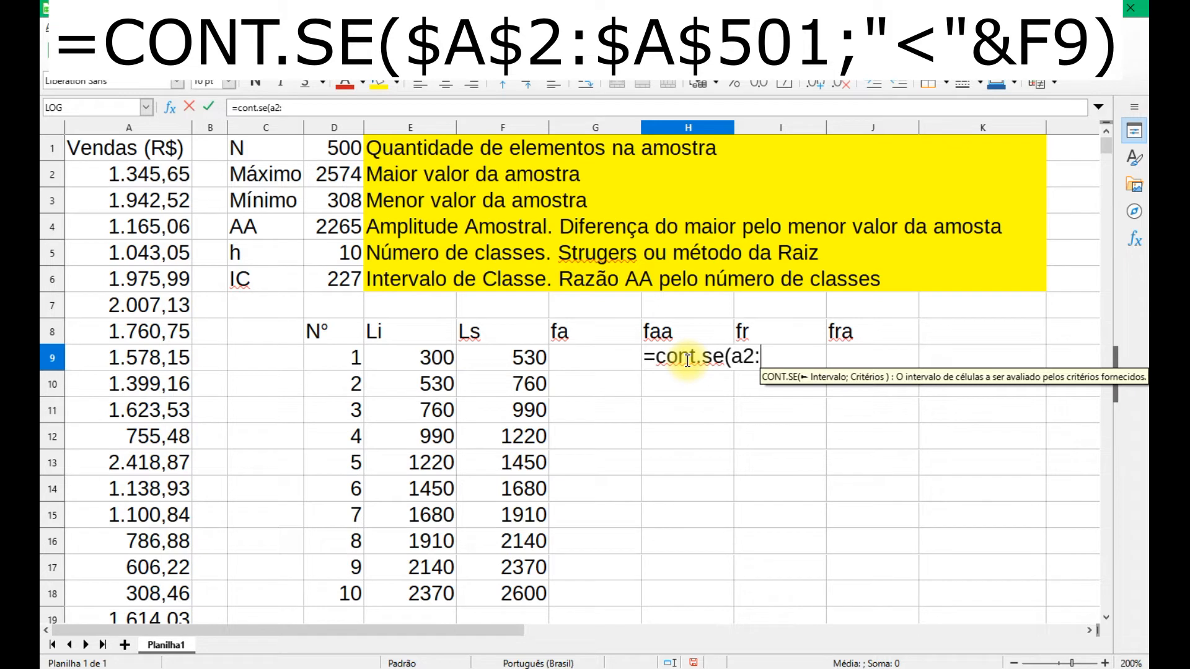
{"action": "type", "text": "a501"}
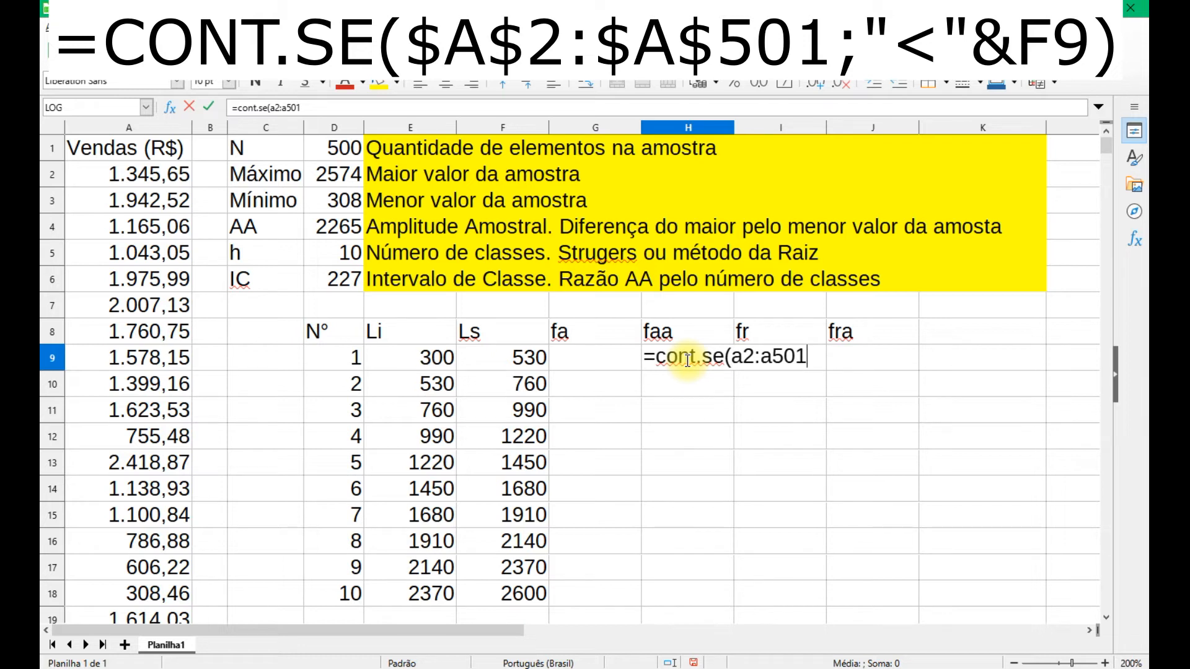
{"action": "key", "text": "F4"}
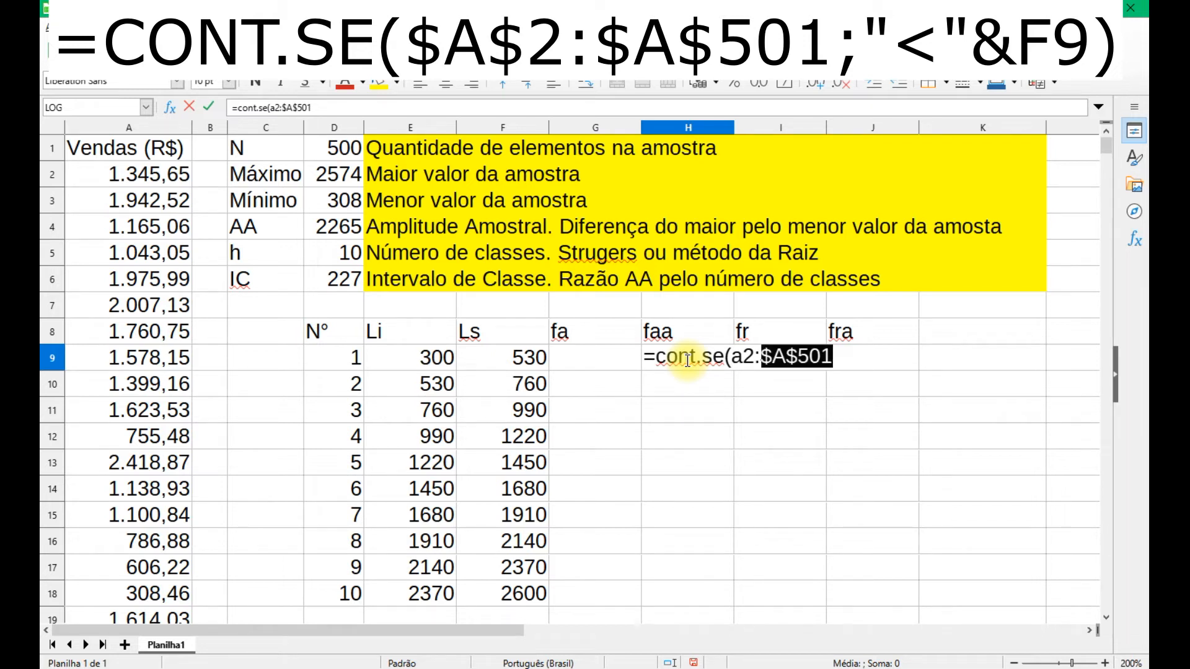
{"action": "key", "text": "BackSpace"}
{"action": "key", "text": "BackSpace"}
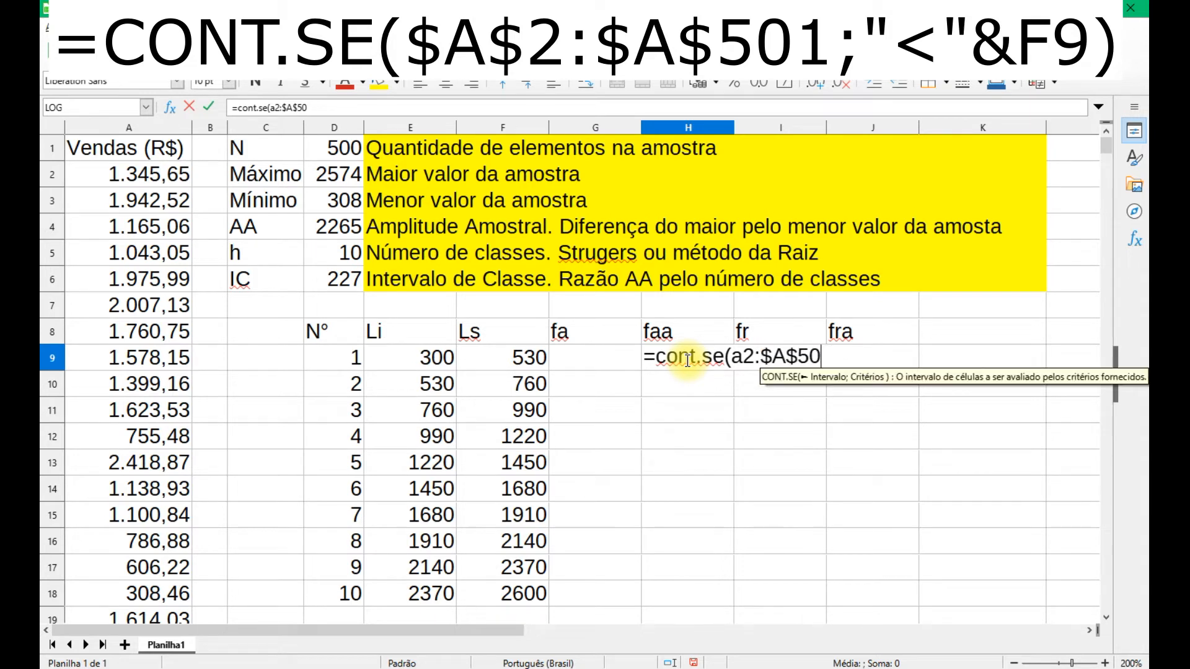
{"action": "key", "text": "BackSpace"}
{"action": "key", "text": "BackSpace"}
{"action": "key", "text": "BackSpace"}
{"action": "key", "text": "BackSpace"}
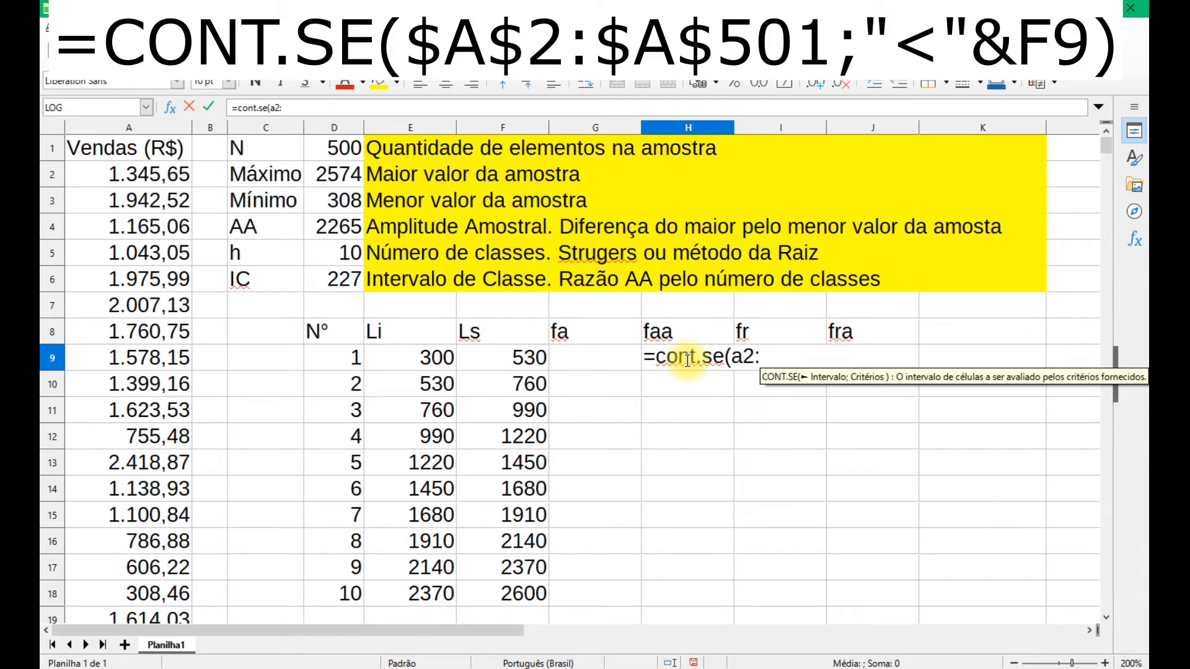
{"action": "type", "text": "a"}
{"action": "type", "text": "501"}
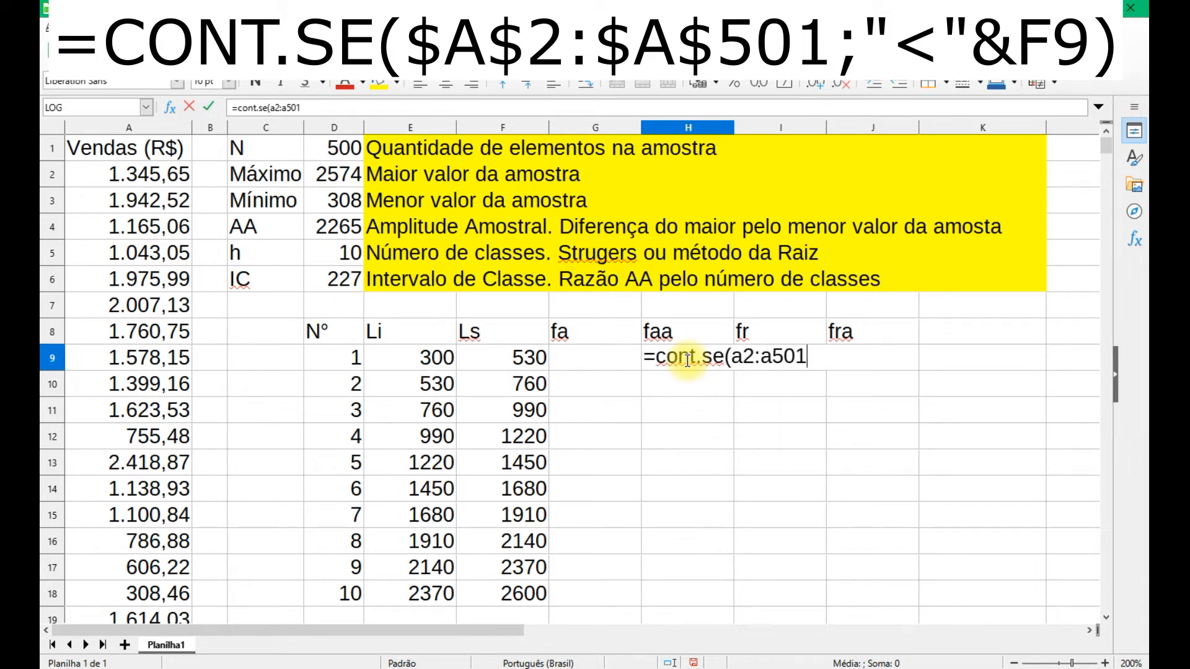
{"action": "key", "text": "shift+Left"}
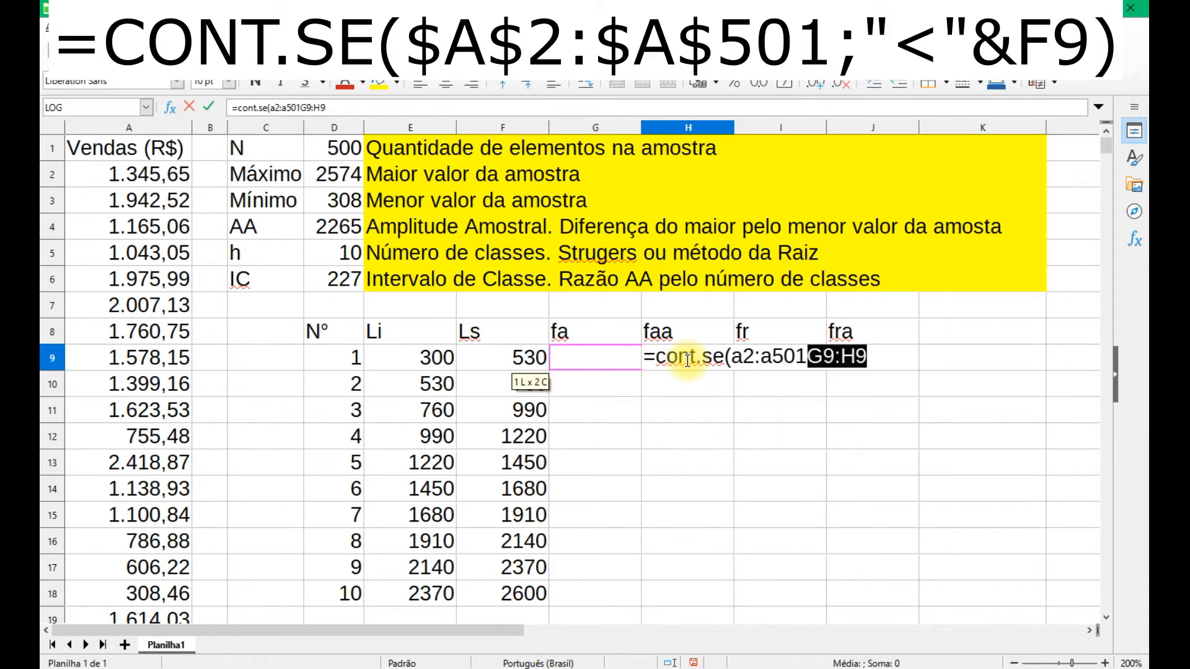
{"action": "key", "text": "BackSpace"}
{"action": "key", "text": "BackSpace"}
{"action": "key", "text": "BackSpace"}
{"action": "key", "text": "BackSpace"}
{"action": "key", "text": "BackSpace"}
{"action": "key", "text": "BackSpace"}
{"action": "type", "text": "1"}
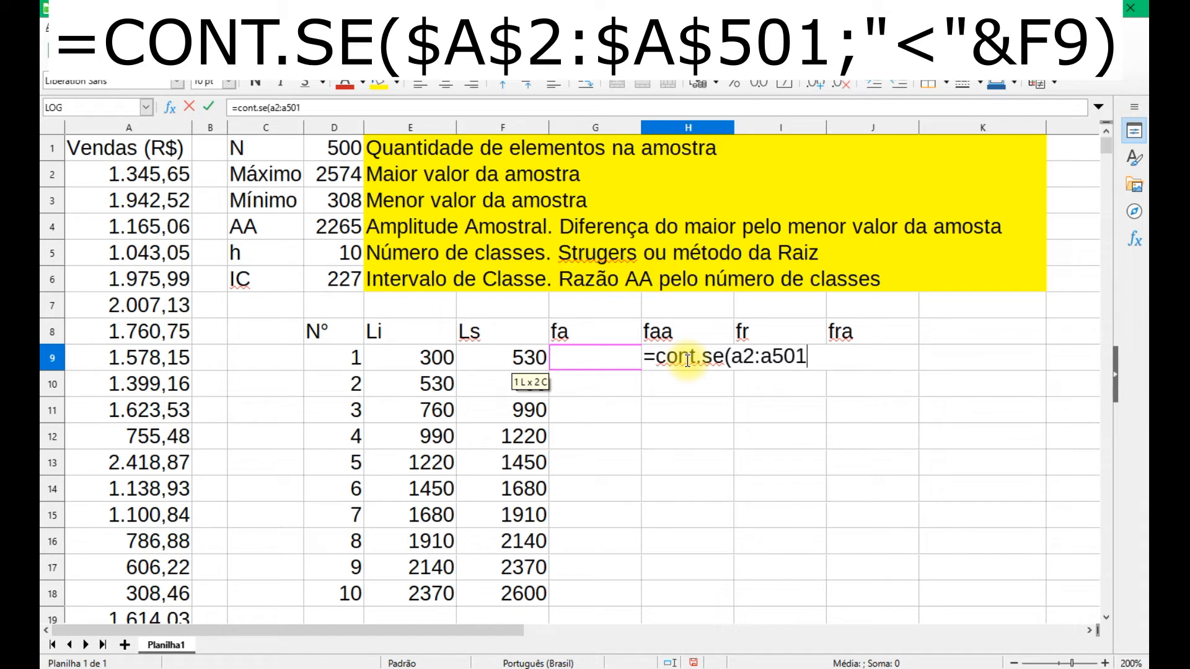
{"action": "key", "text": "shift+Left"}
{"action": "key", "text": "shift+Left"}
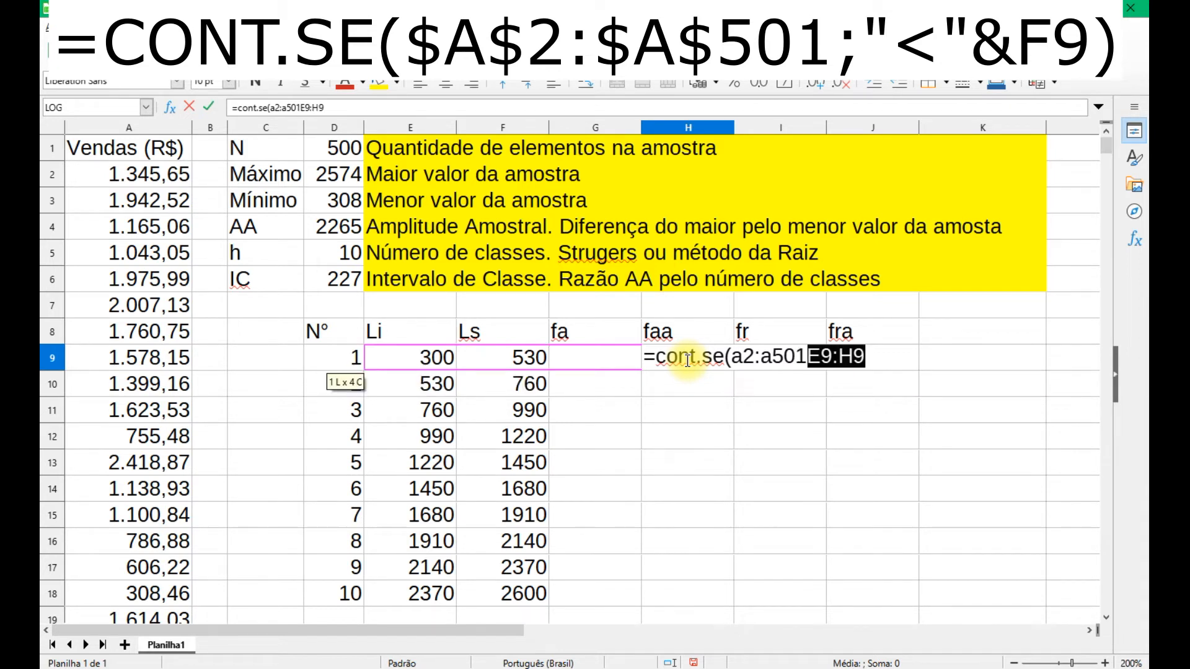
{"action": "key", "text": "BackSpace"}
{"action": "key", "text": "BackSpace"}
{"action": "key", "text": "BackSpace"}
{"action": "key", "text": "BackSpace"}
{"action": "key", "text": "BackSpace"}
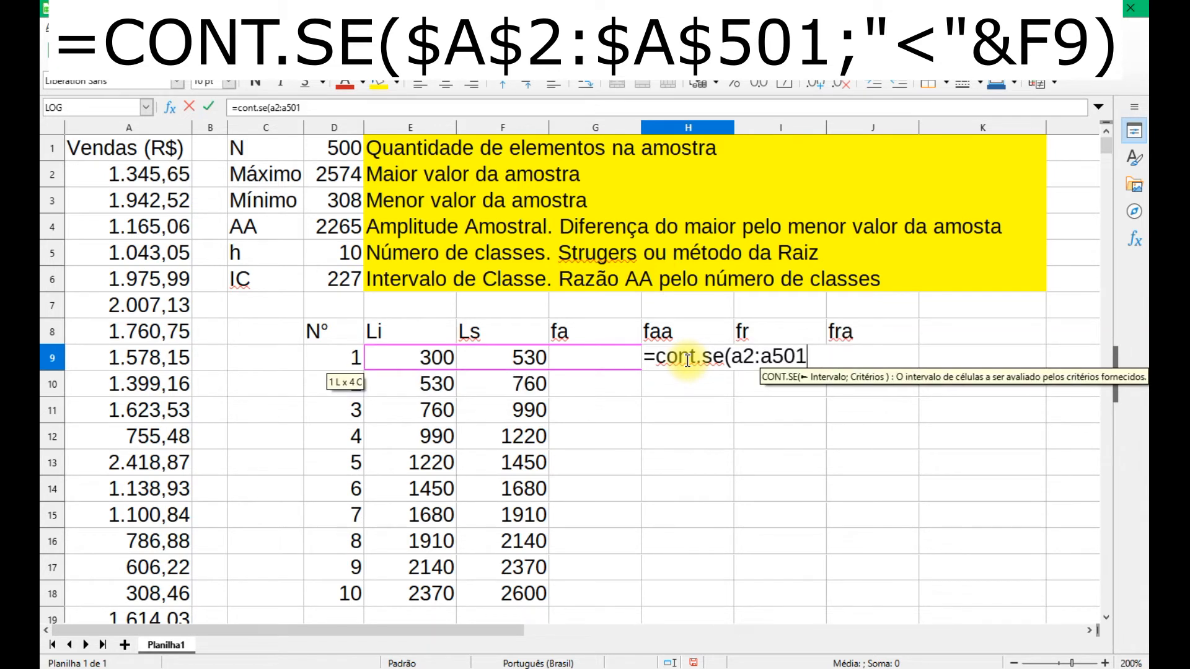
Step: Make the range in the H9 formula absolute as $A$2:$A$501
{"action": "left_click", "coordinate": [299, 108]}
{"action": "left_click_drag", "start_coordinate": [298, 108], "coordinate": [271, 107]}
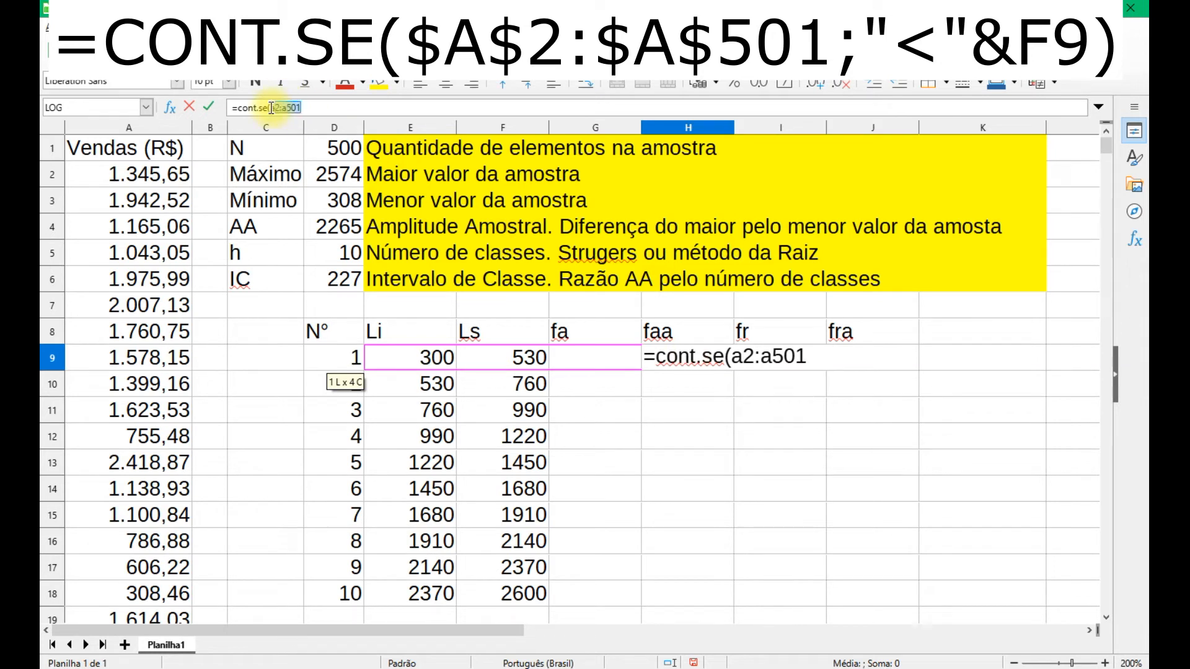
{"action": "key", "text": "shift+F4"}
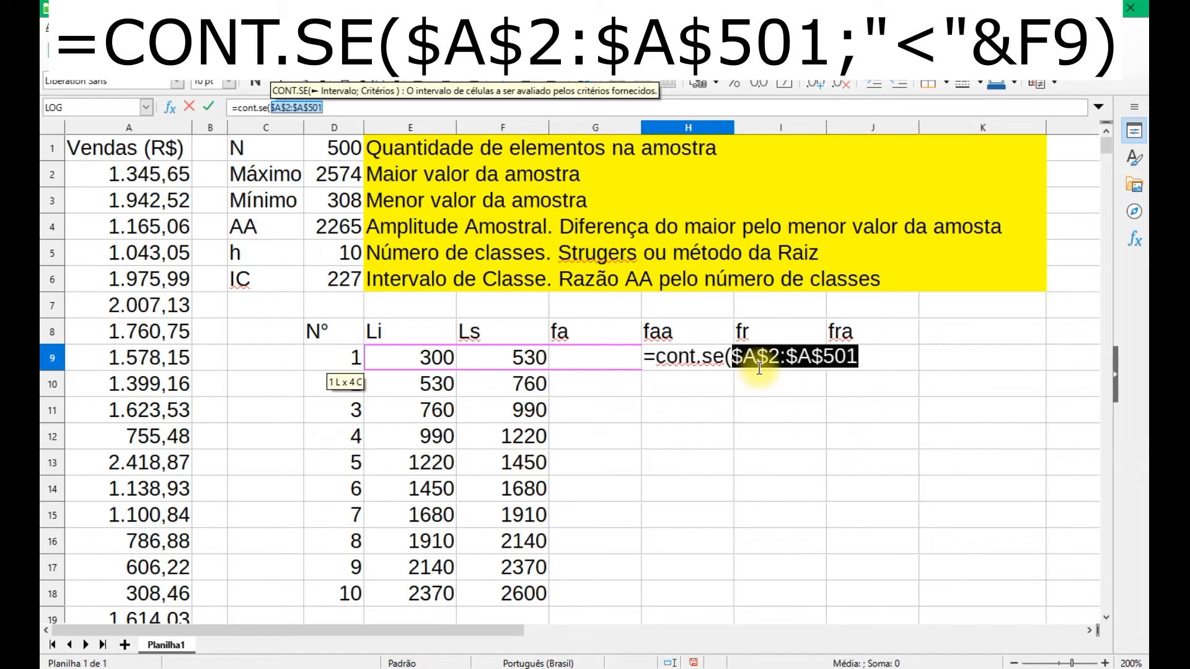
Step: Complete the H9 formula with the criterion "<"&F9, giving =CONT.SE($A$2:$A$501;"<"&F9)
{"action": "left_click", "coordinate": [380, 103]}
{"action": "type", "text": ";"}
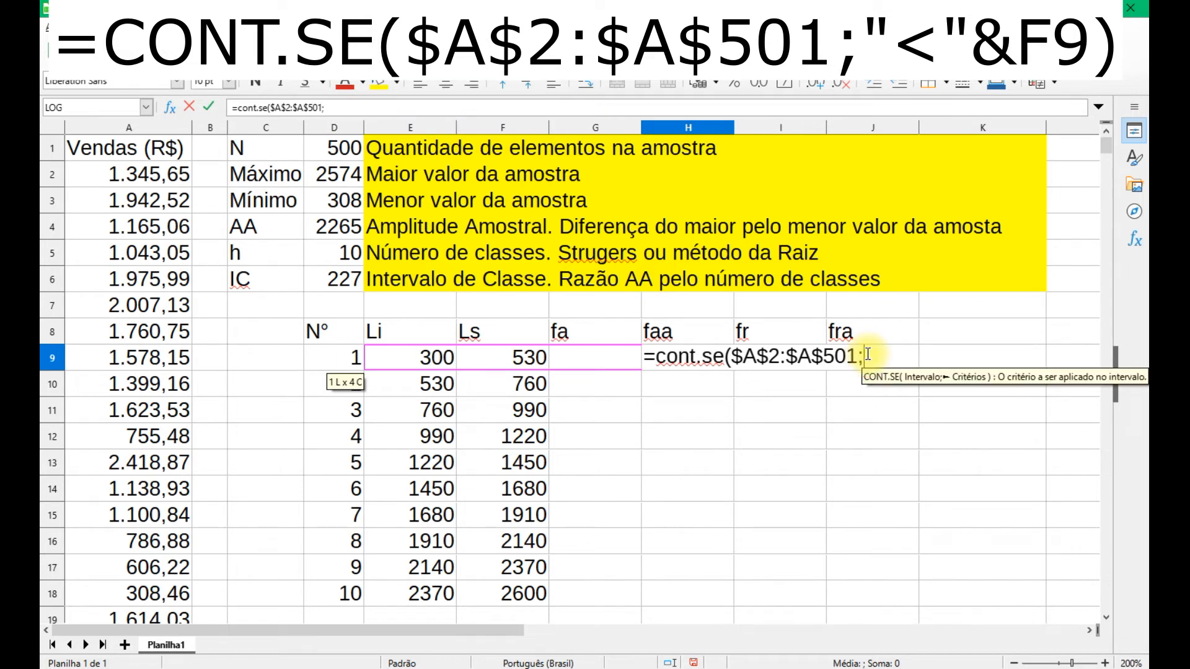
{"action": "type", "text": "\""}
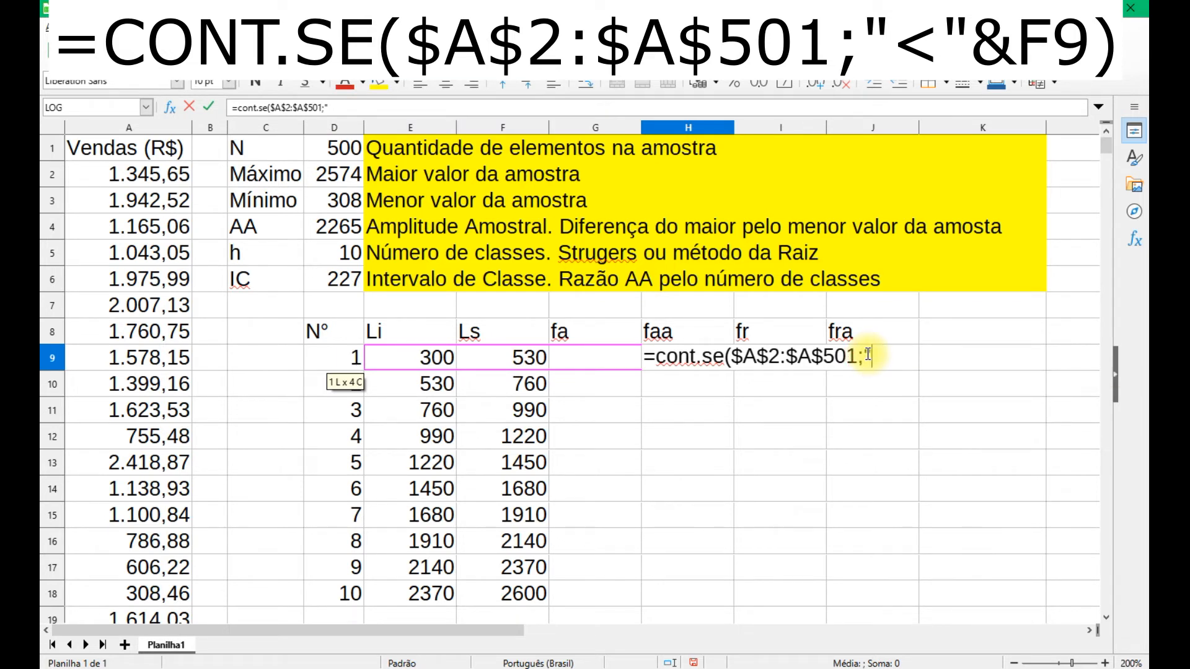
{"action": "type", "text": "<\""}
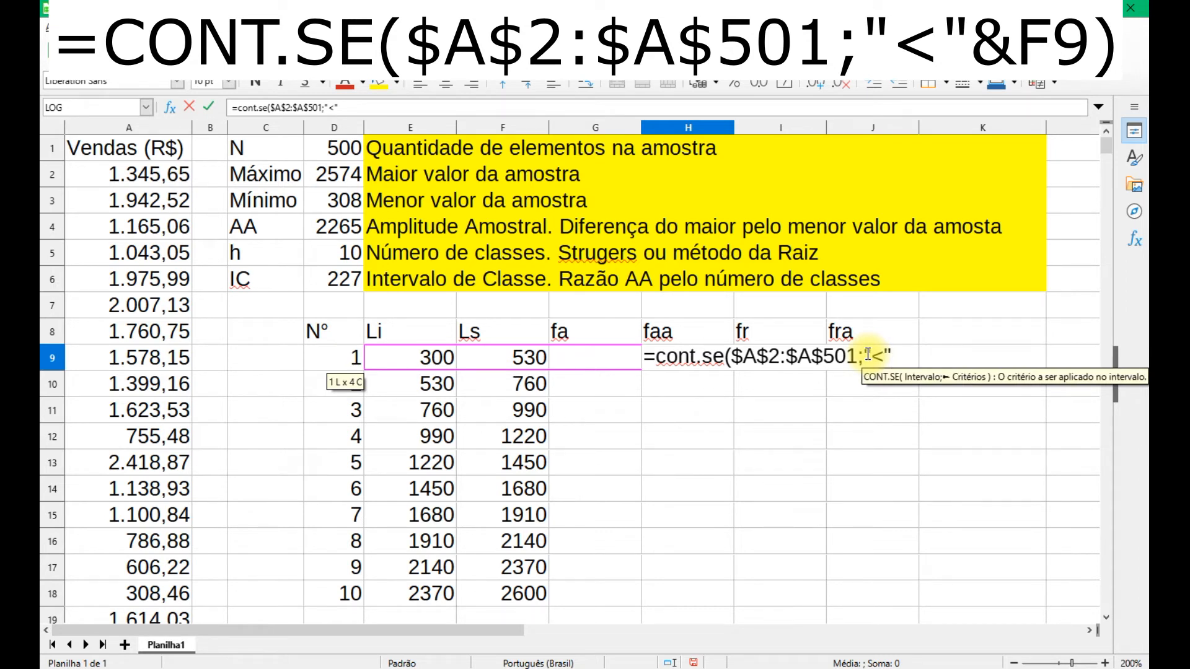
{"action": "type", "text": "&"}
{"action": "left_click", "coordinate": [519, 358]}
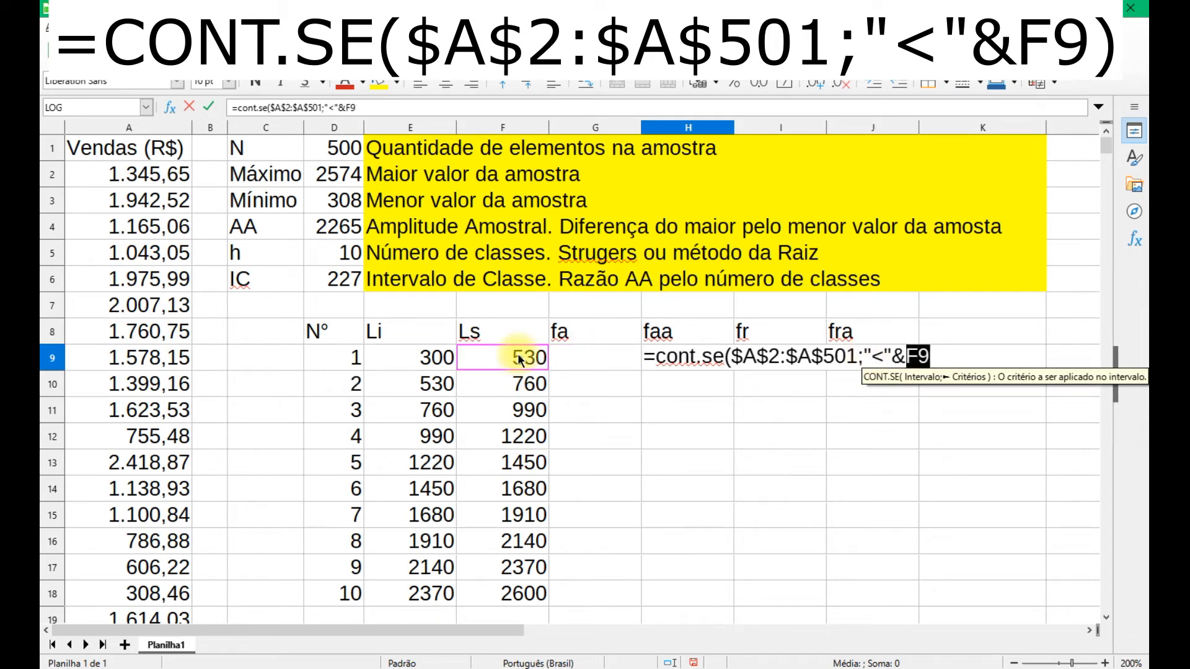
{"action": "type", "text": ")"}
{"action": "key", "text": "Return"}
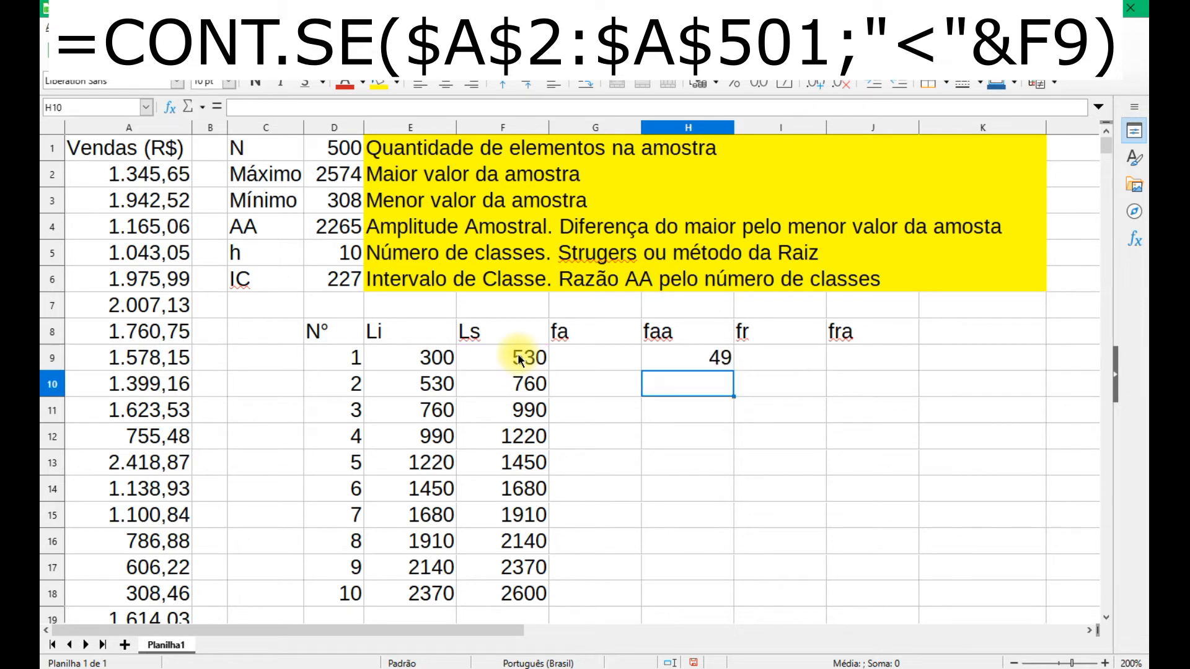
Step: Review the cumulative frequency formula in H9 and fill it down to H18 for all ten classes
{"action": "key", "text": "Up"}
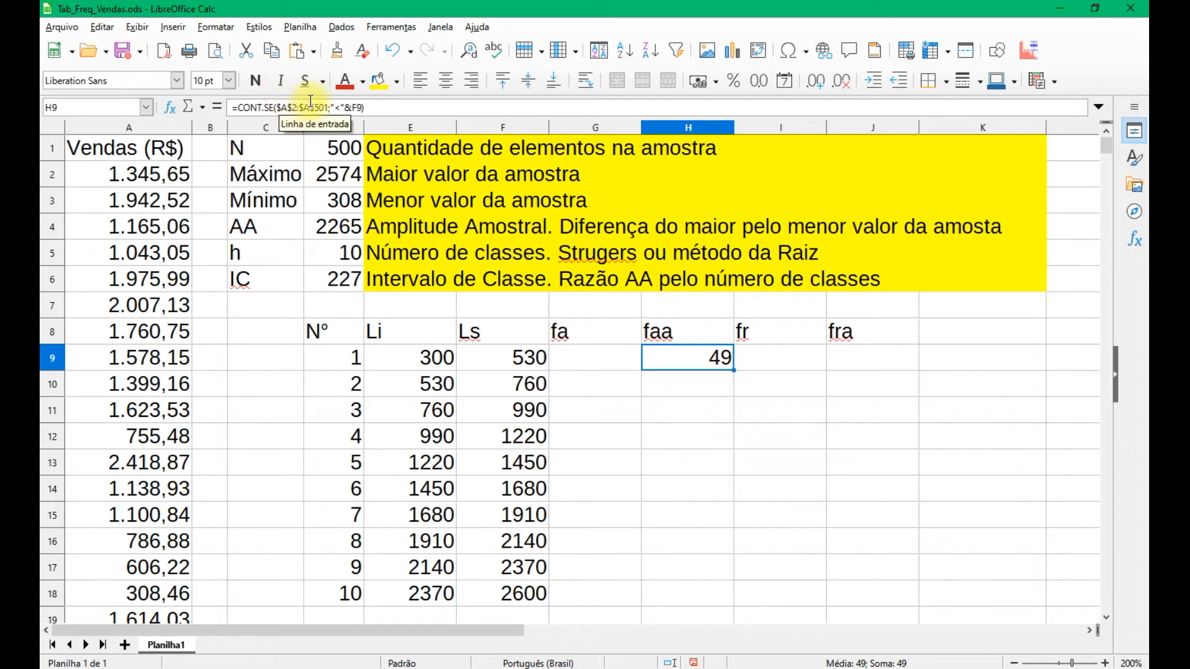
{"action": "left_click_drag", "start_coordinate": [733, 370], "coordinate": [725, 601]}
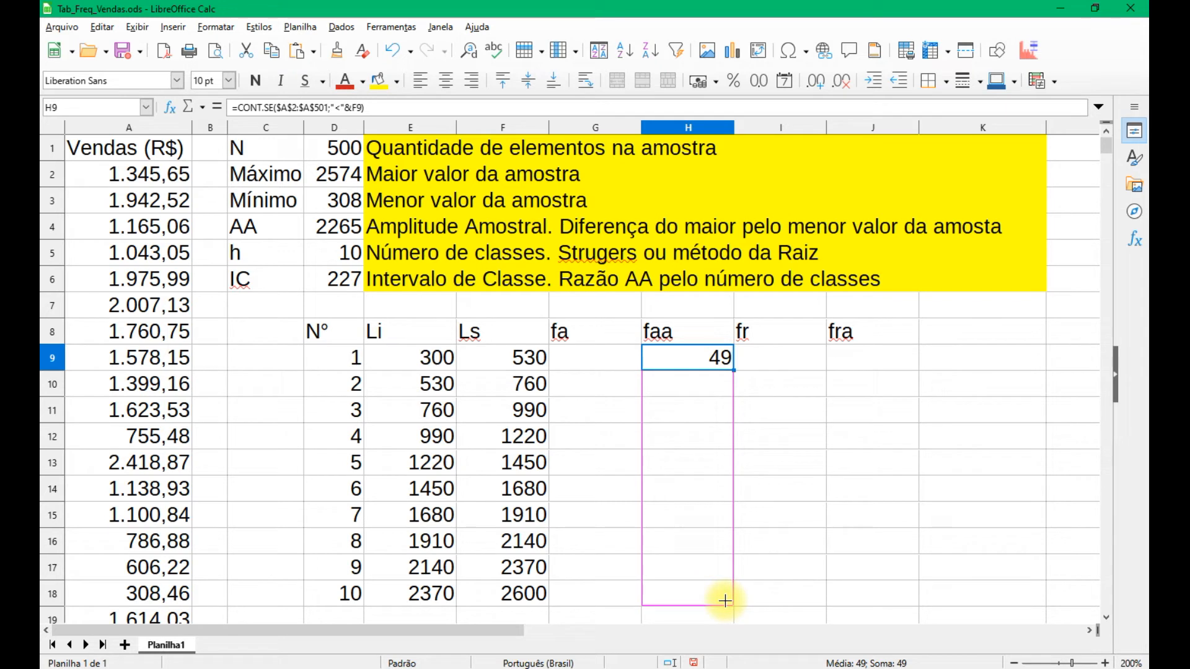
{"action": "left_click_drag", "start_coordinate": [725, 601], "coordinate": [725, 601]}
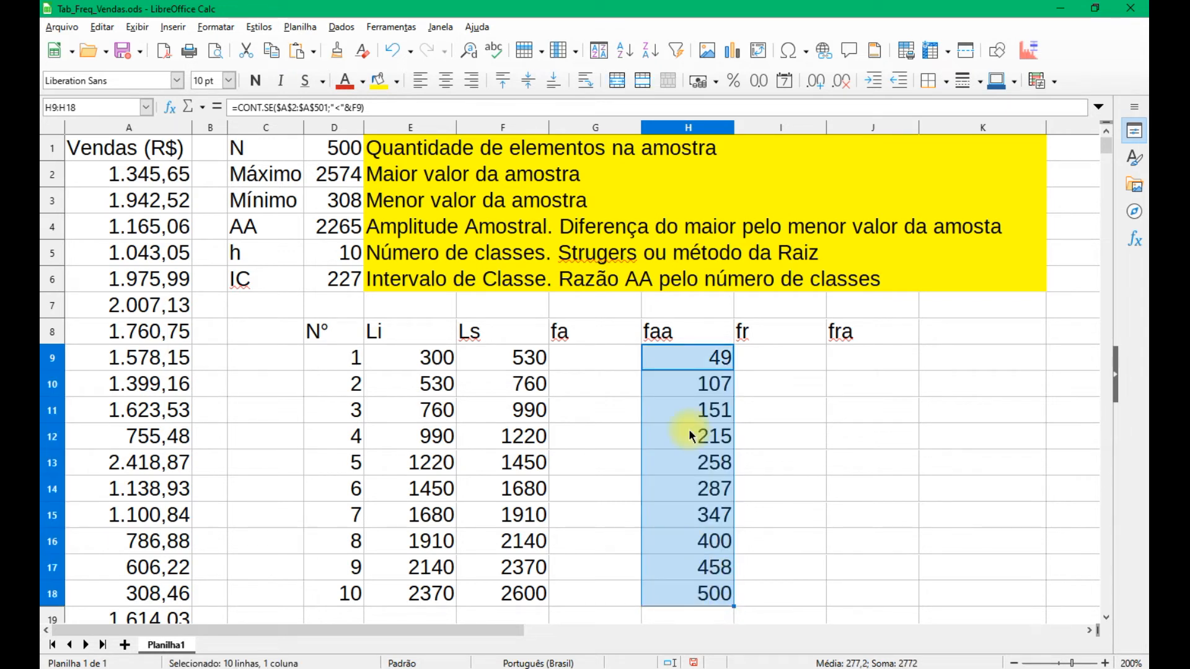
Step: Enter =H9 in G9 as the absolute frequency of the first class
{"action": "left_click", "coordinate": [682, 392]}
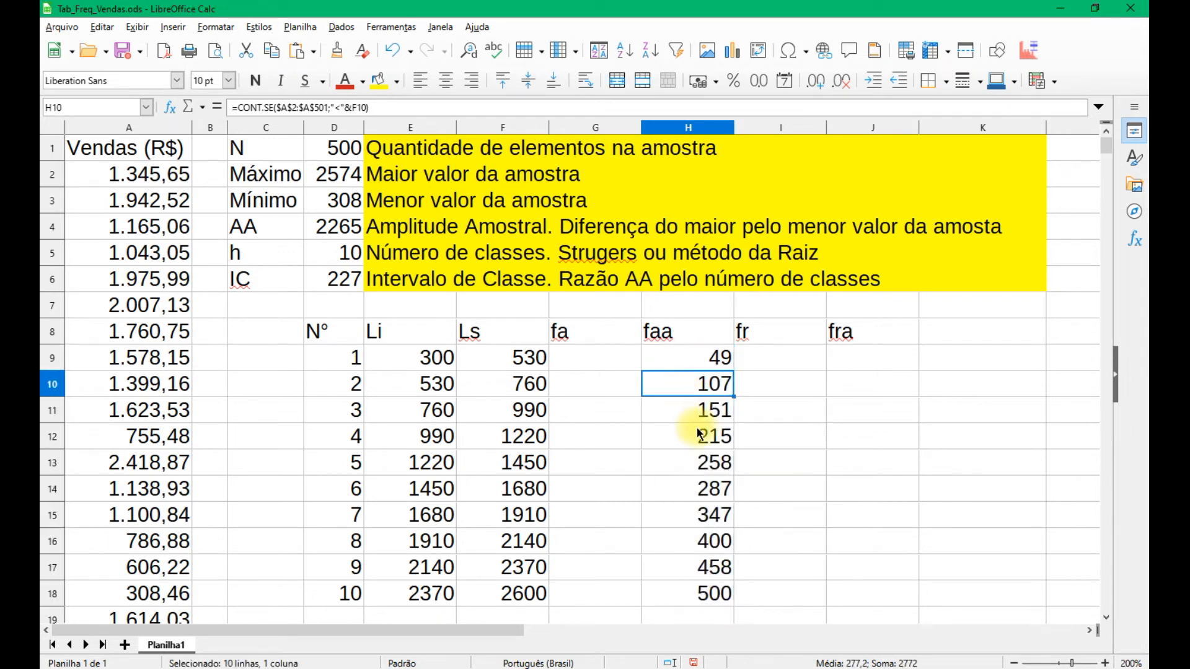
{"action": "left_click", "coordinate": [627, 355]}
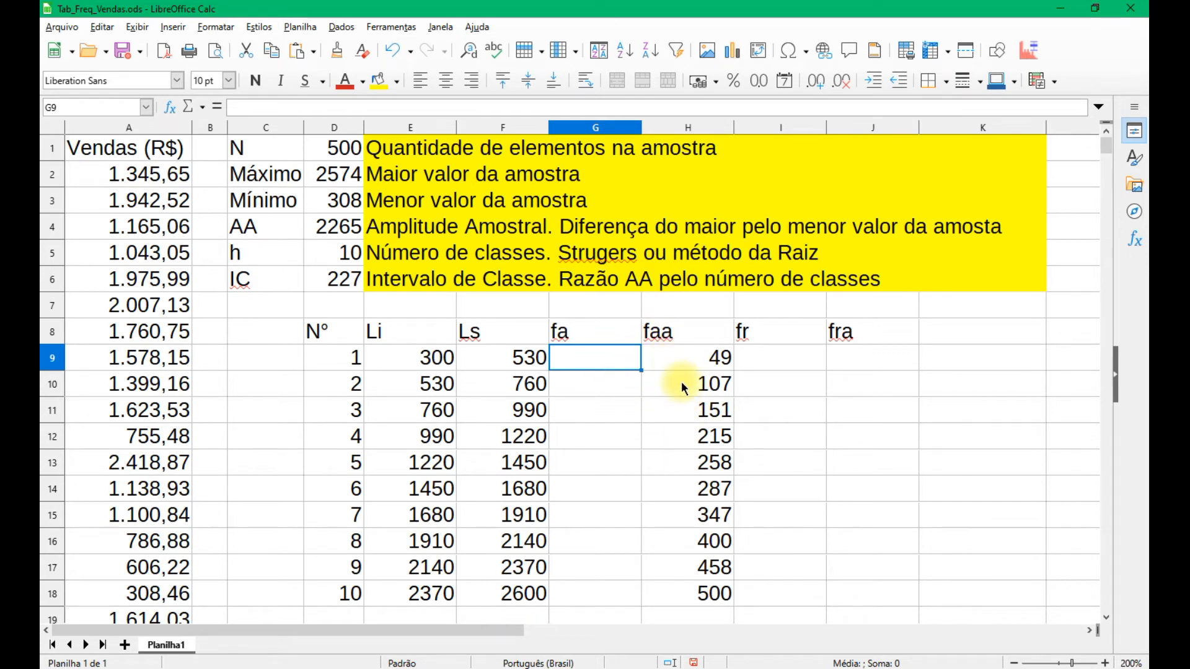
{"action": "left_click", "coordinate": [646, 385]}
{"action": "left_click", "coordinate": [606, 353]}
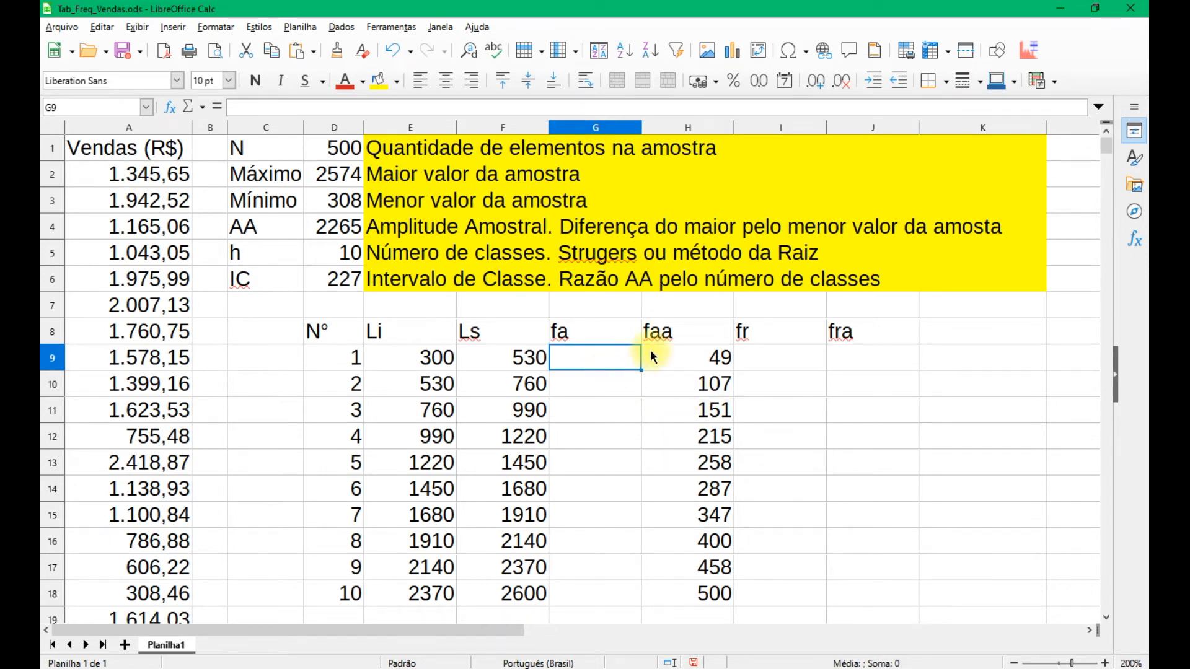
{"action": "left_click", "coordinate": [680, 359]}
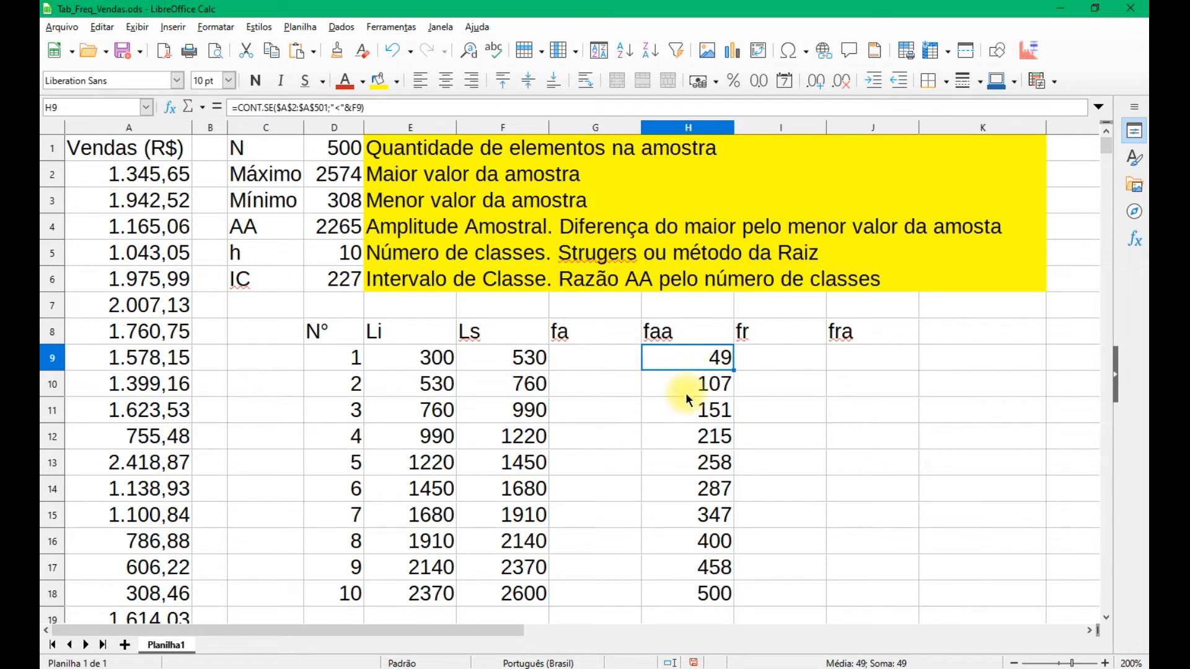
{"action": "left_click", "coordinate": [614, 364]}
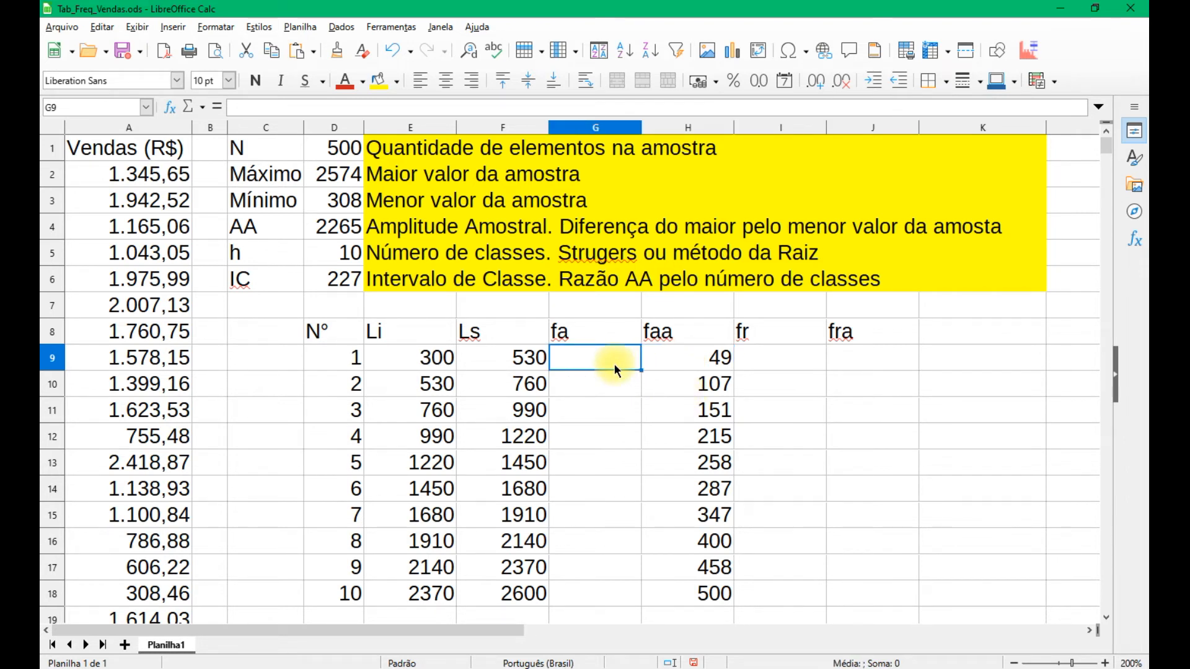
{"action": "type", "text": "="}
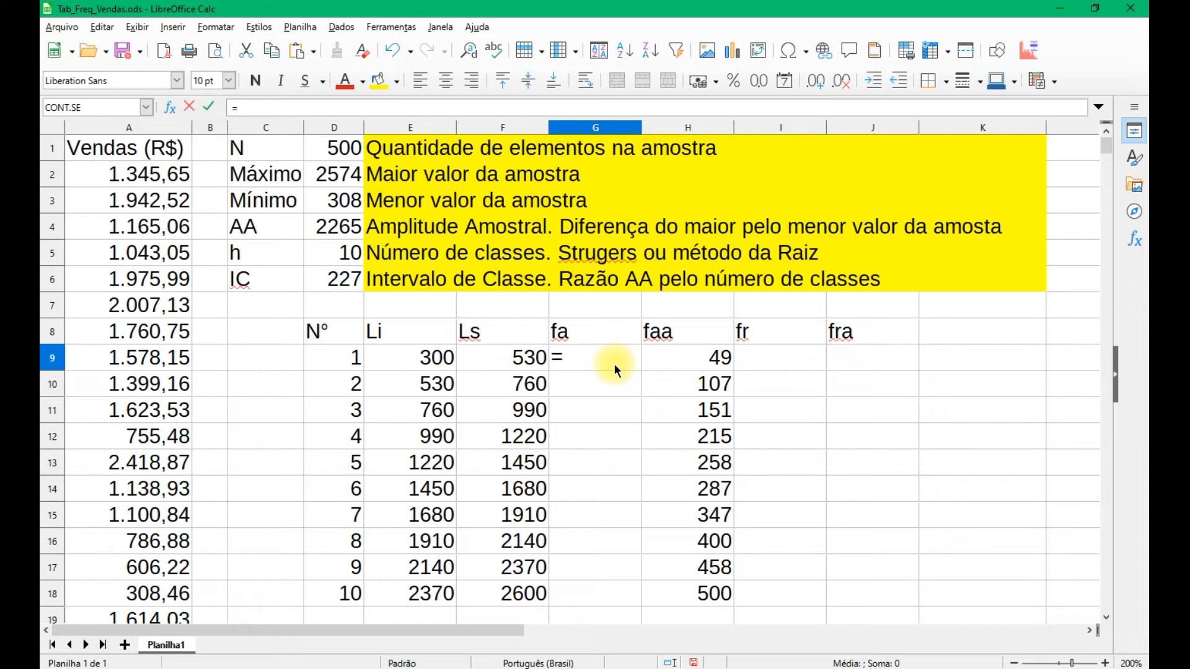
{"action": "key", "text": "Right"}
{"action": "key", "text": "Return"}
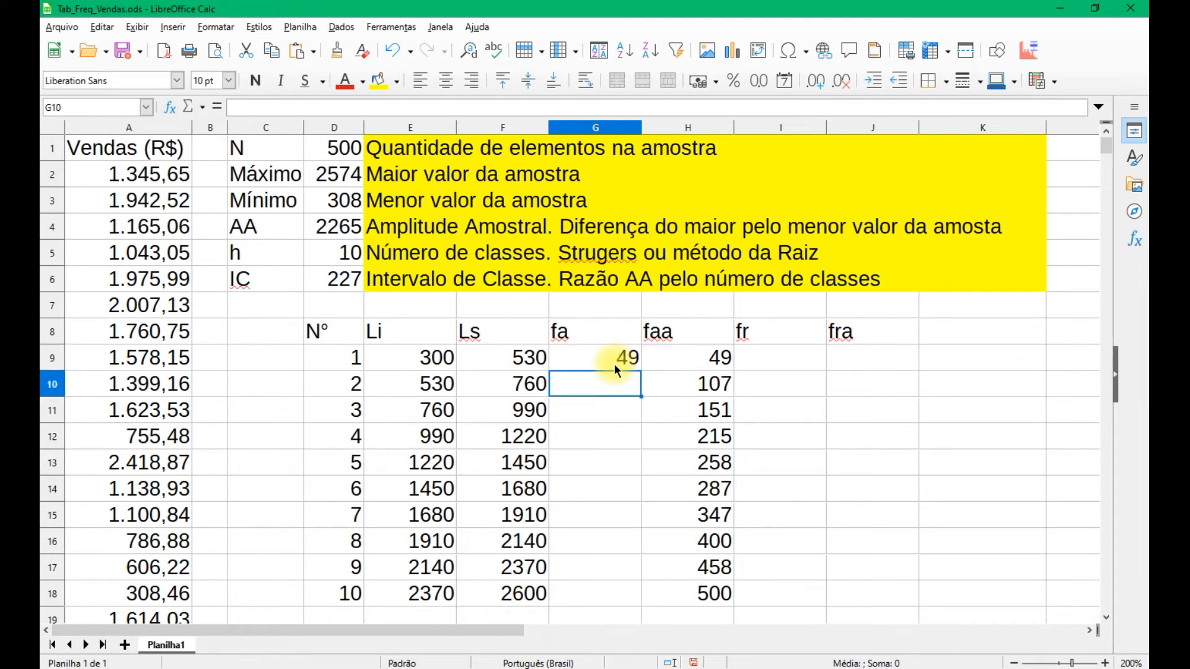
Step: Enter =H10-H9 in G10 as the absolute frequency of the second class
{"action": "key", "text": "Down"}
{"action": "key", "text": "Up"}
{"action": "key", "text": "Right"}
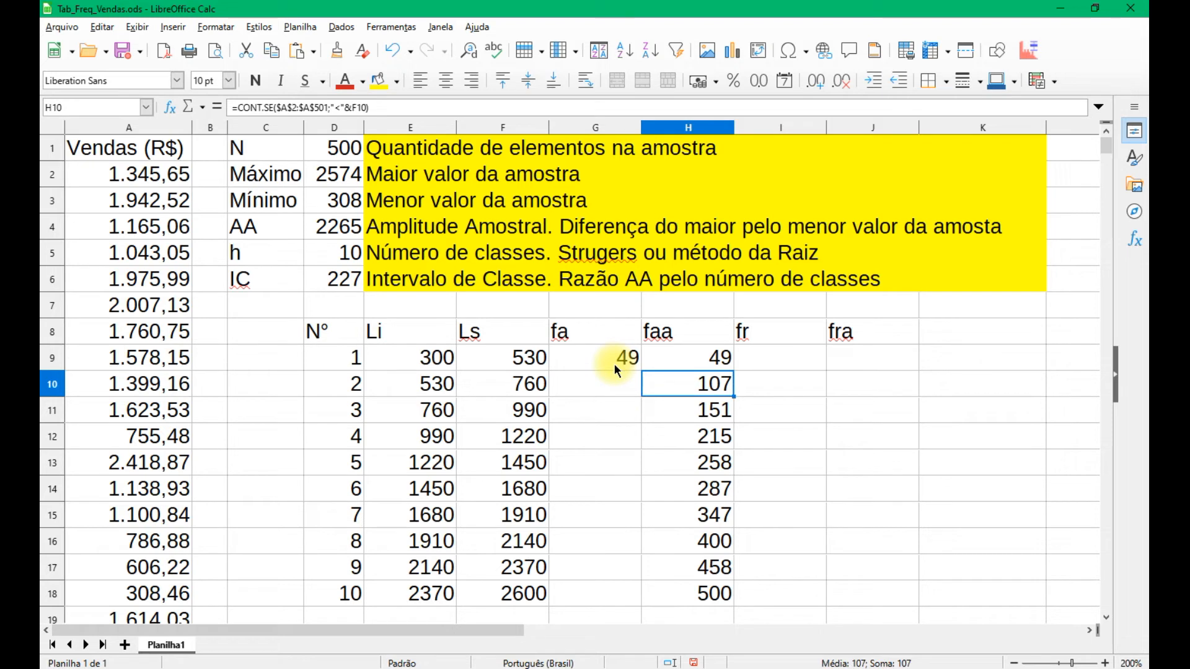
{"action": "key", "text": "Left"}
{"action": "key", "text": "Up"}
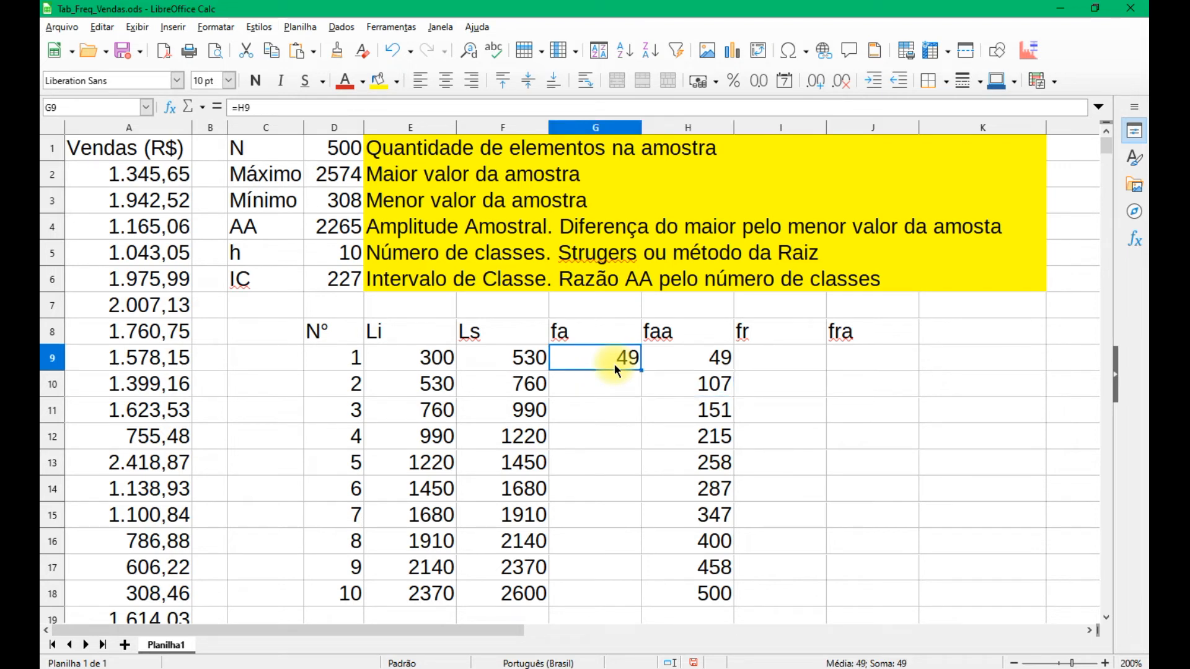
{"action": "key", "text": "Down"}
{"action": "type", "text": "="}
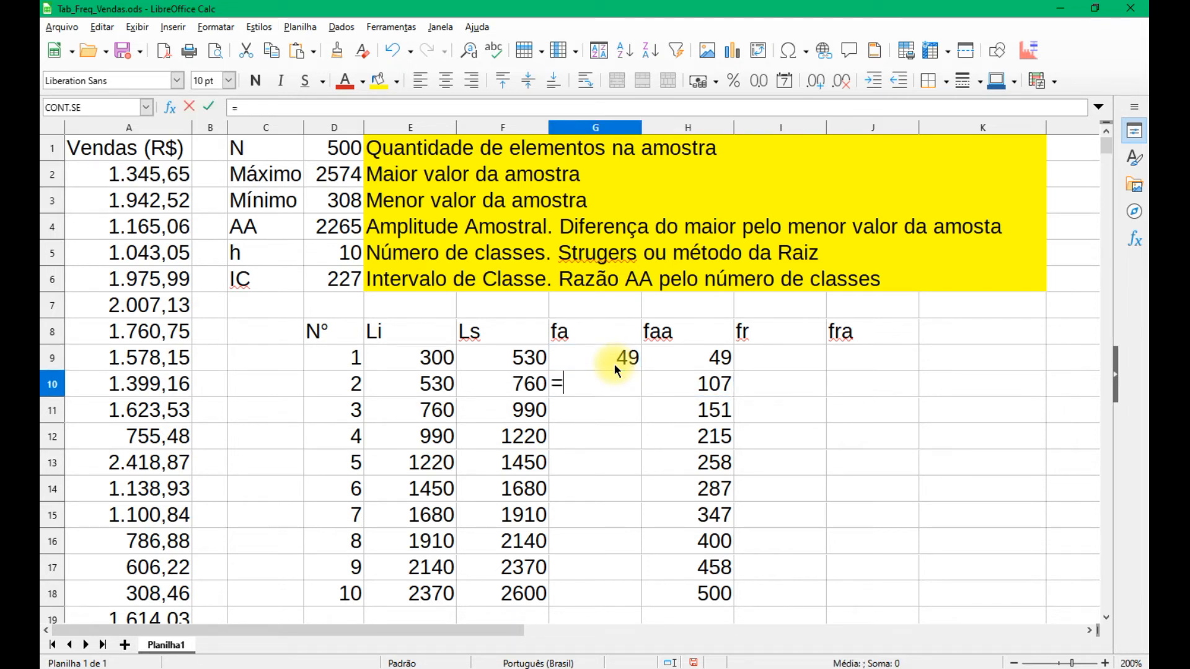
{"action": "key", "text": "Right"}
{"action": "type", "text": "-"}
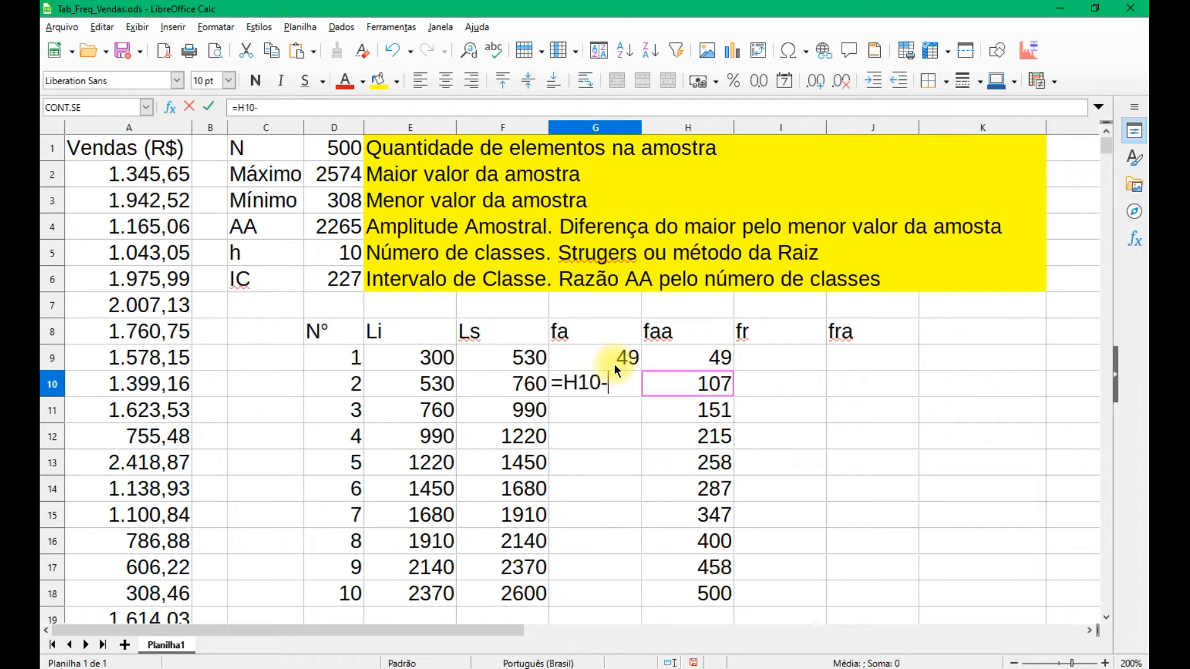
{"action": "key", "text": "Up"}
{"action": "key", "text": "Right"}
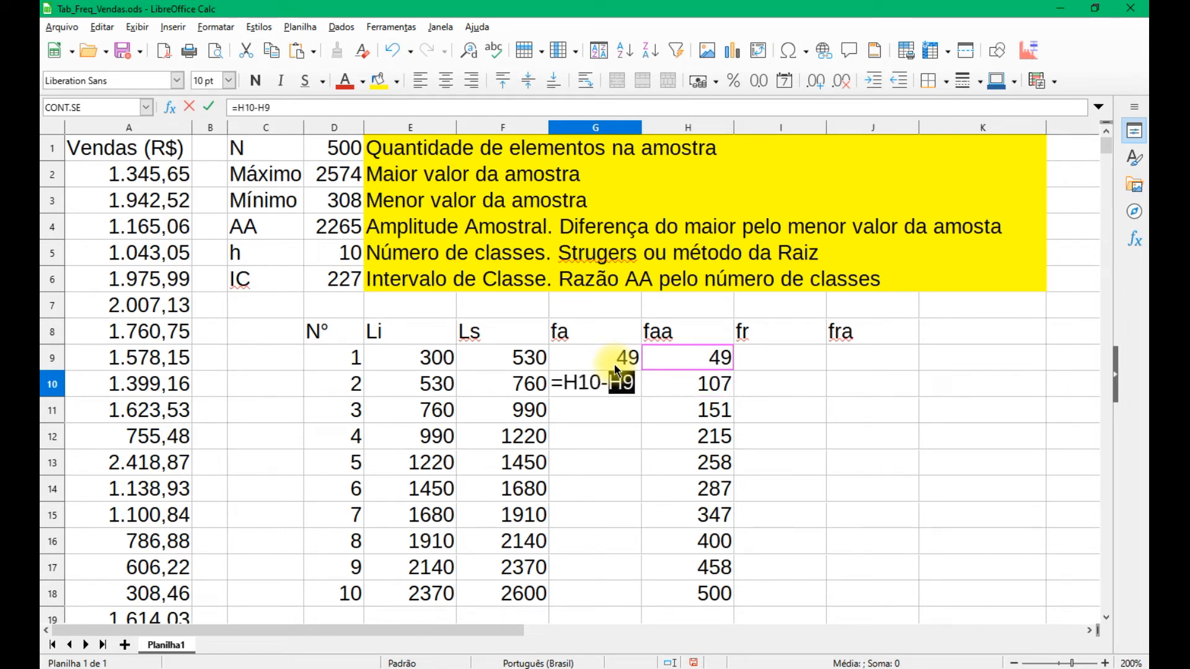
{"action": "key", "text": "Return"}
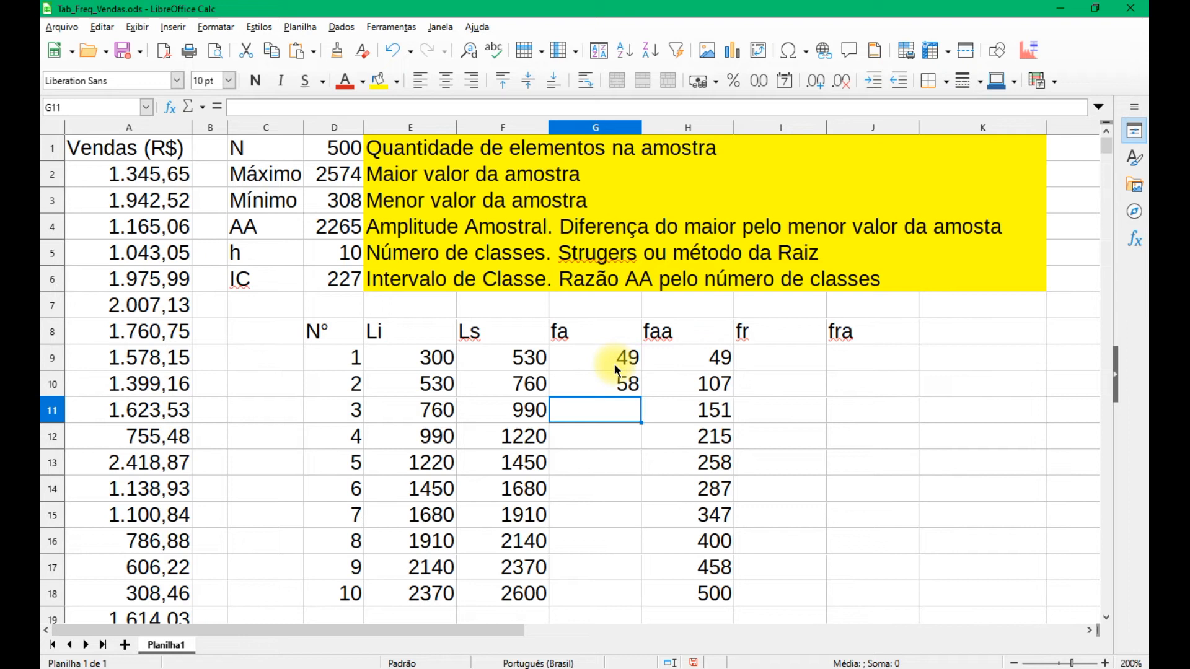
Step: Enter =H11-H10 in G11 as the absolute frequency of the third class
{"action": "type", "text": "="}
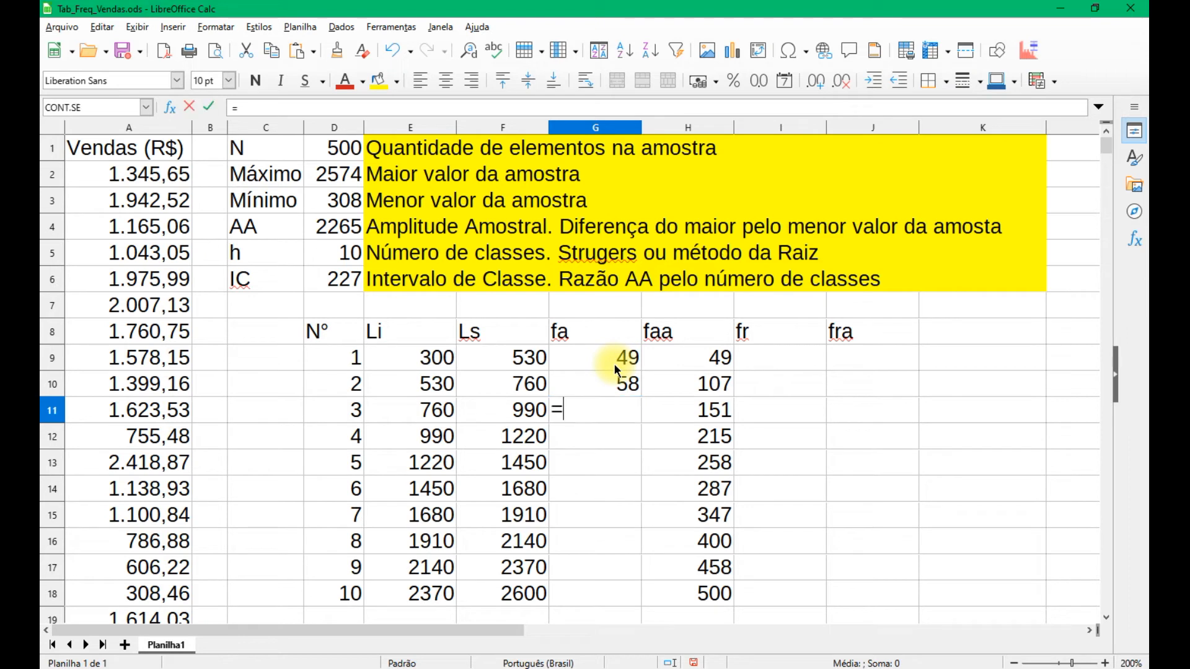
{"action": "key", "text": "Right"}
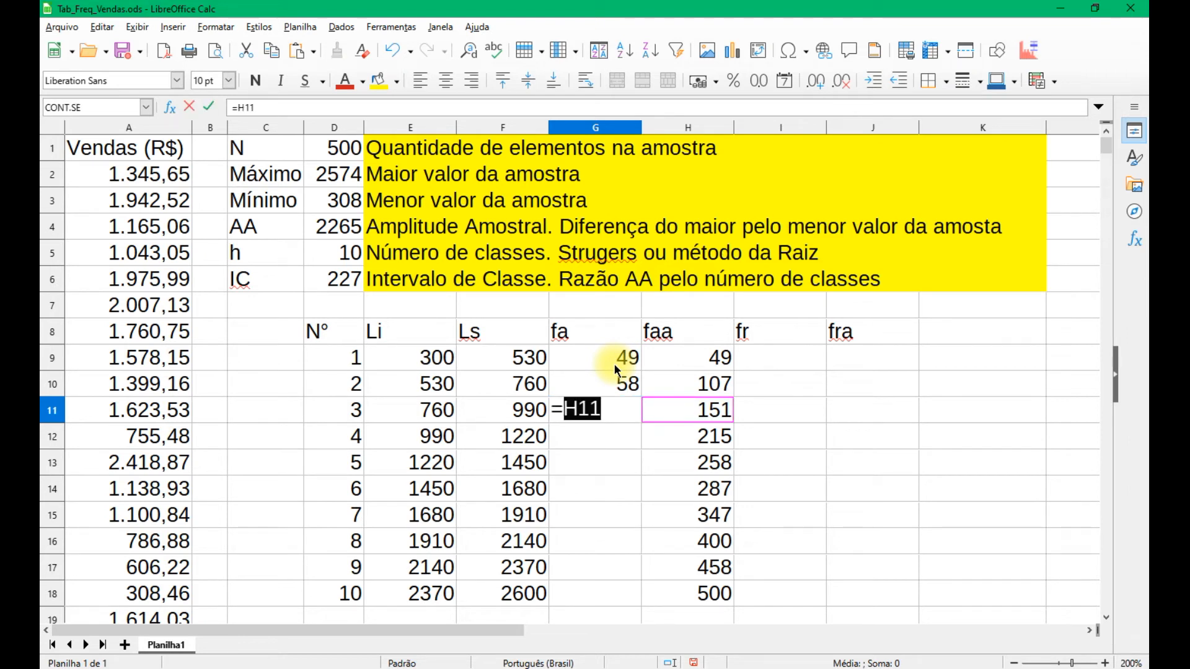
{"action": "type", "text": "-"}
{"action": "key", "text": "Up"}
{"action": "key", "text": "Right"}
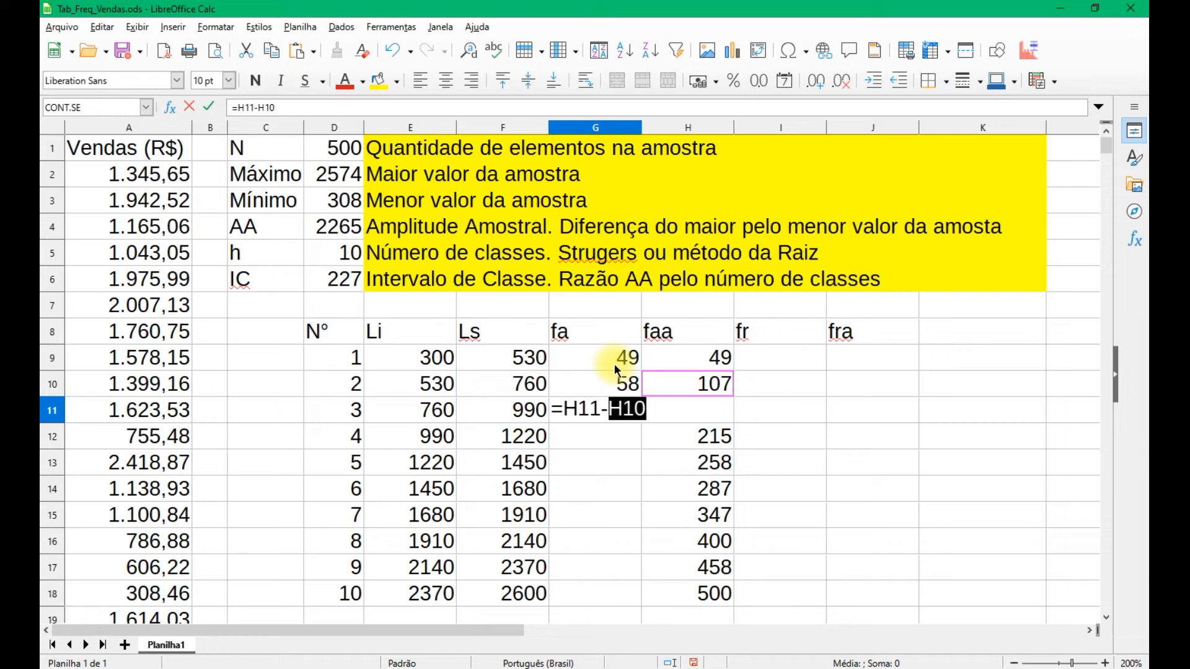
{"action": "key", "text": "Return"}
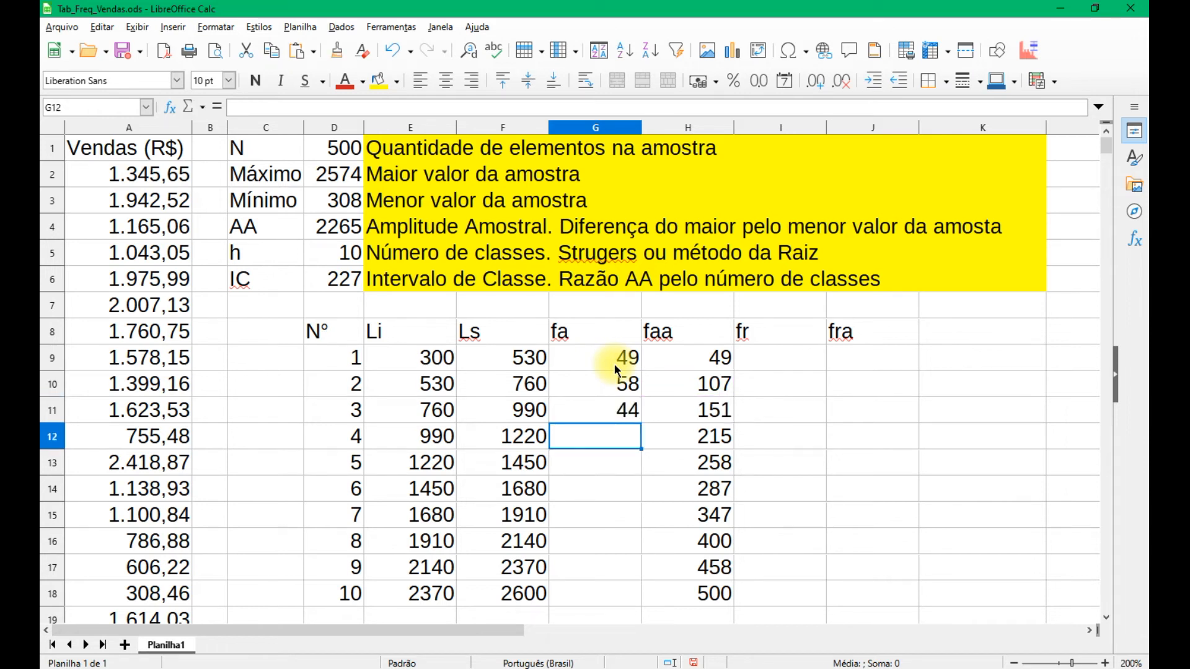
Step: Fill the G11 formula down to G18 for the remaining classes of the fa column
{"action": "key", "text": "Up"}
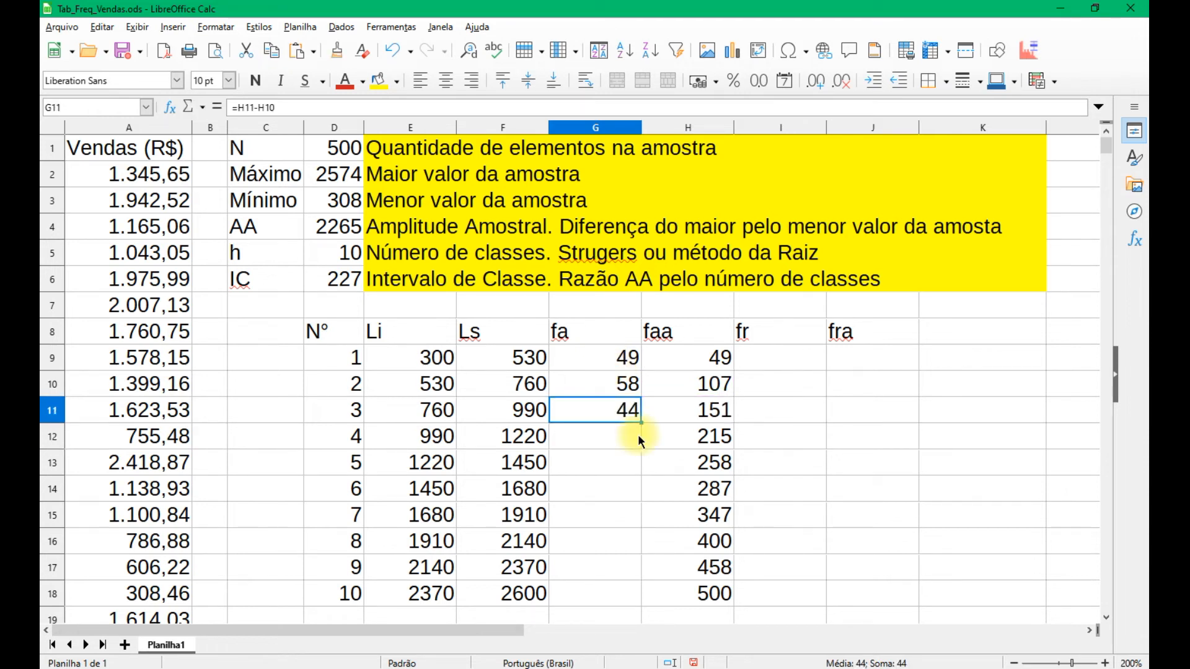
{"action": "left_click_drag", "start_coordinate": [643, 422], "coordinate": [644, 604]}
{"action": "left_click", "coordinate": [772, 556]}
Step: Merge D19:F19 below the last class and enter the label TOTAL
{"action": "scroll", "coordinate": [769, 555], "scroll_direction": "down", "scroll_amount": 2}
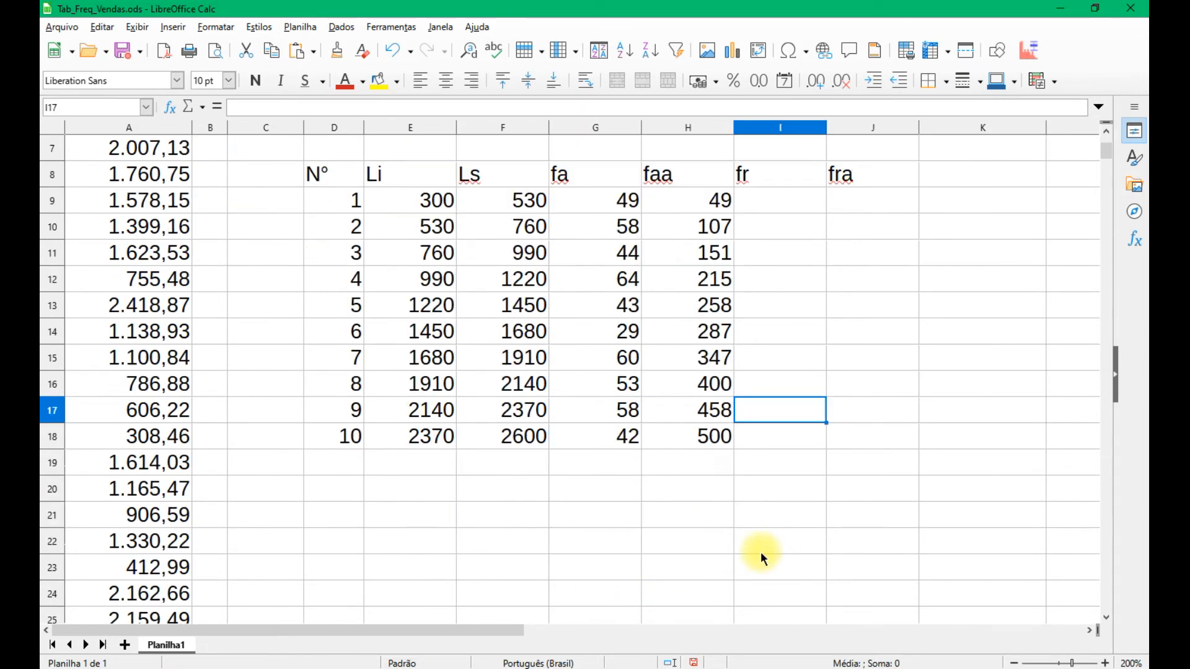
{"action": "left_click_drag", "start_coordinate": [511, 466], "coordinate": [356, 465]}
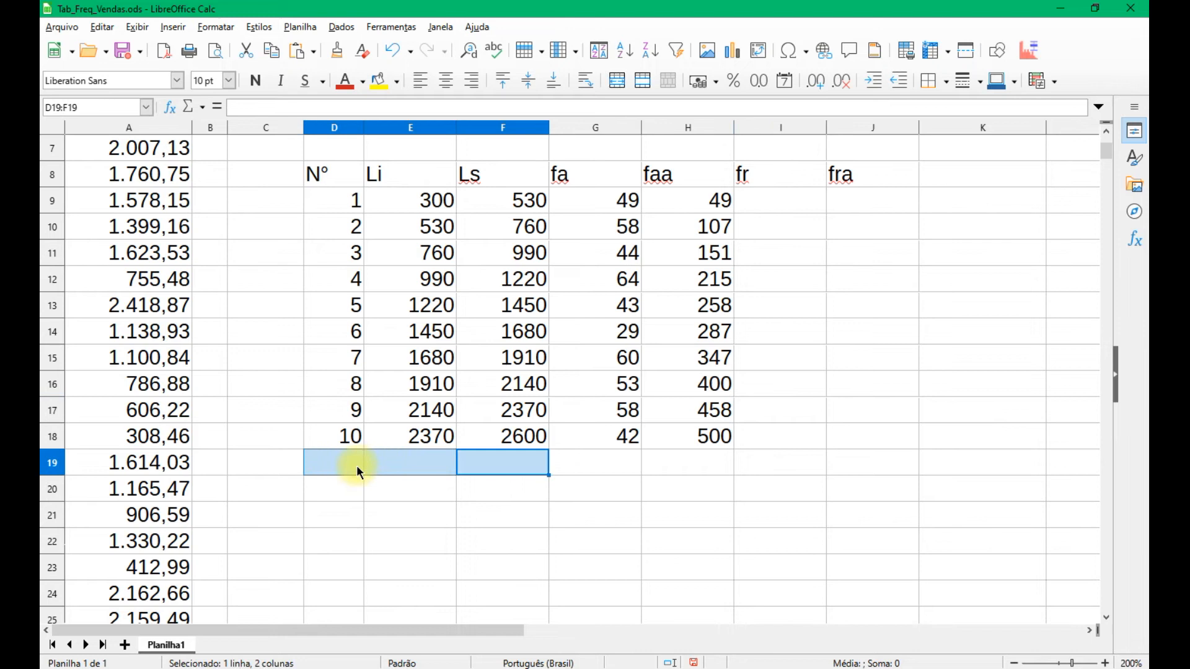
{"action": "left_click", "coordinate": [642, 86]}
{"action": "type", "text": "TOTAL"}
{"action": "key", "text": "Tab"}
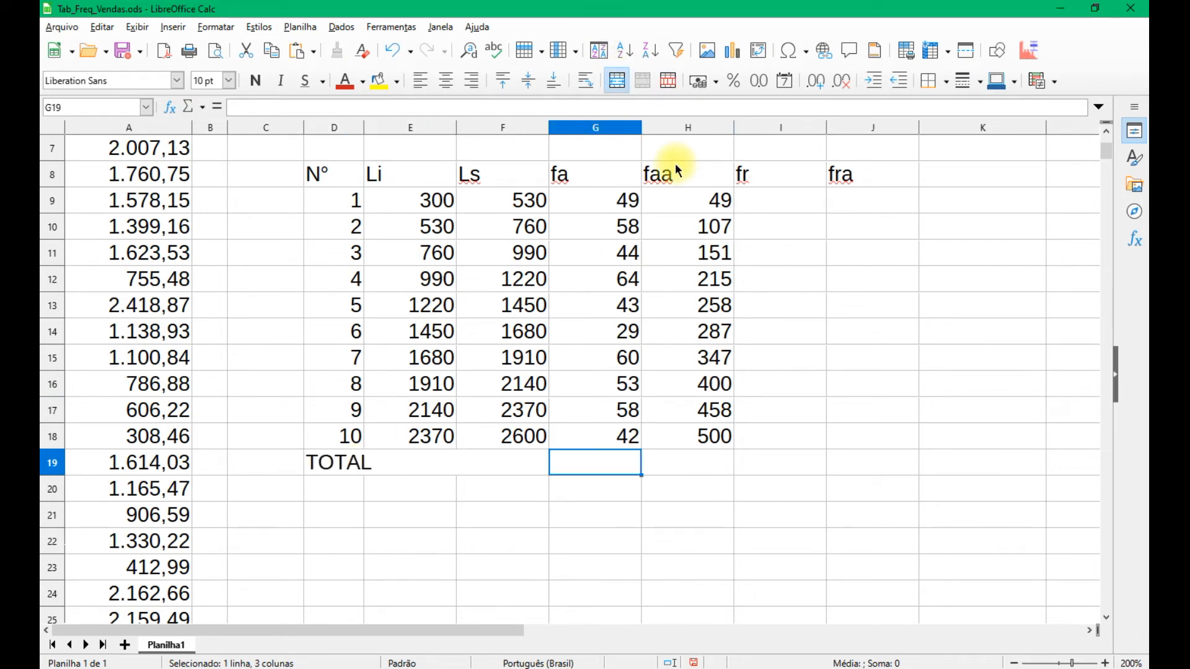
Step: Sum the absolute frequencies in G19 with =SOMA(G9:G18)
{"action": "type", "text": "=SOMA("}
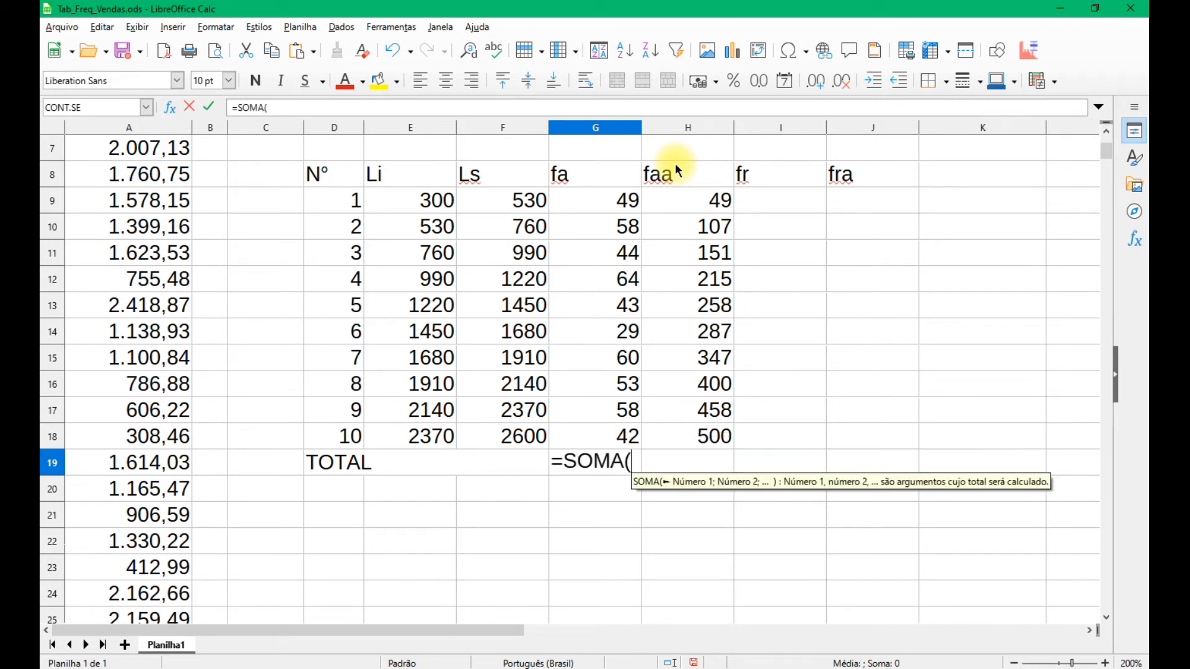
{"action": "key", "text": "Up"}
{"action": "key", "text": "shift+Up"}
{"action": "key", "text": "shift+Up"}
{"action": "key", "text": "shift+Up"}
{"action": "key", "text": "shift+Up"}
{"action": "key", "text": "shift+Up"}
{"action": "key", "text": "shift+Up"}
{"action": "key", "text": "shift+Up"}
{"action": "key", "text": "shift+Up"}
{"action": "key", "text": "shift+Up"}
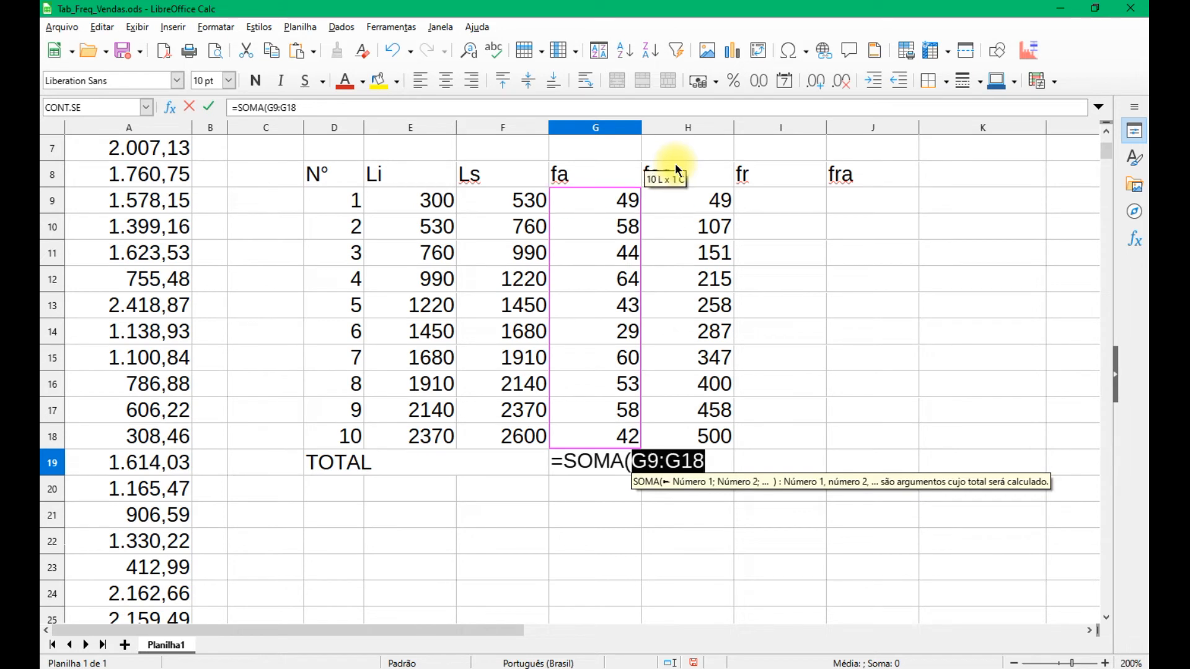
{"action": "type", "text": ")"}
{"action": "key", "text": "Return"}
Step: Center the TOTAL label horizontally in the merged cell D19:F19
{"action": "key", "text": "Up"}
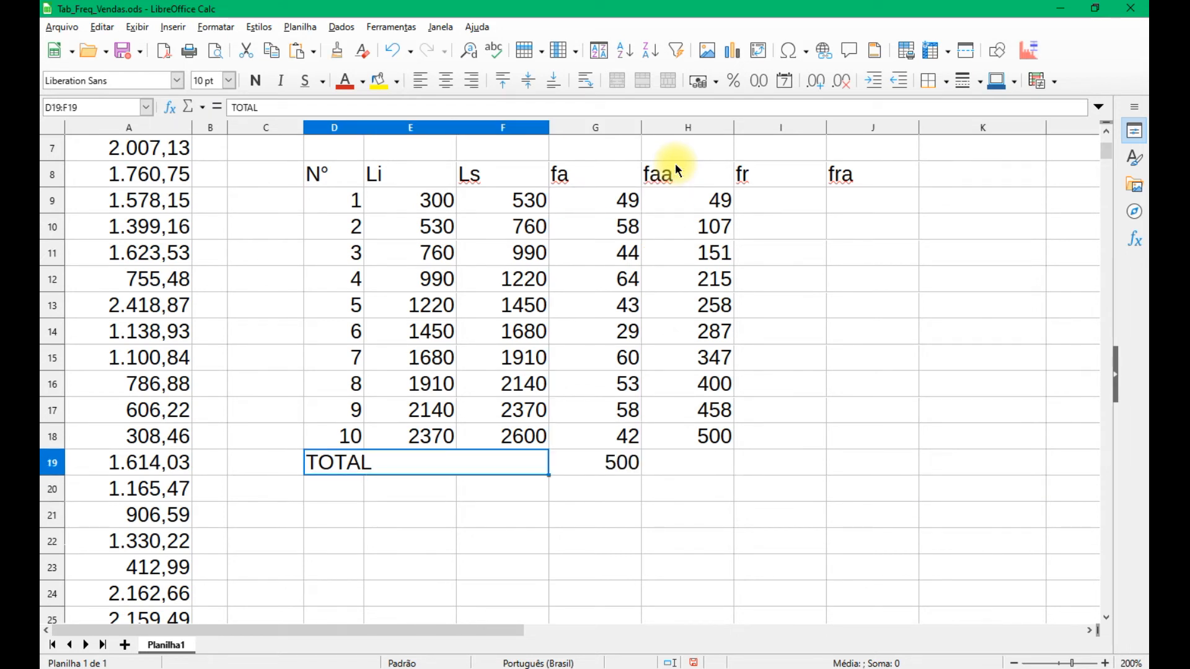
{"action": "left_click", "coordinate": [445, 81]}
{"action": "left_click", "coordinate": [676, 456]}
{"action": "scroll", "coordinate": [676, 456], "scroll_direction": "up", "scroll_amount": 2}
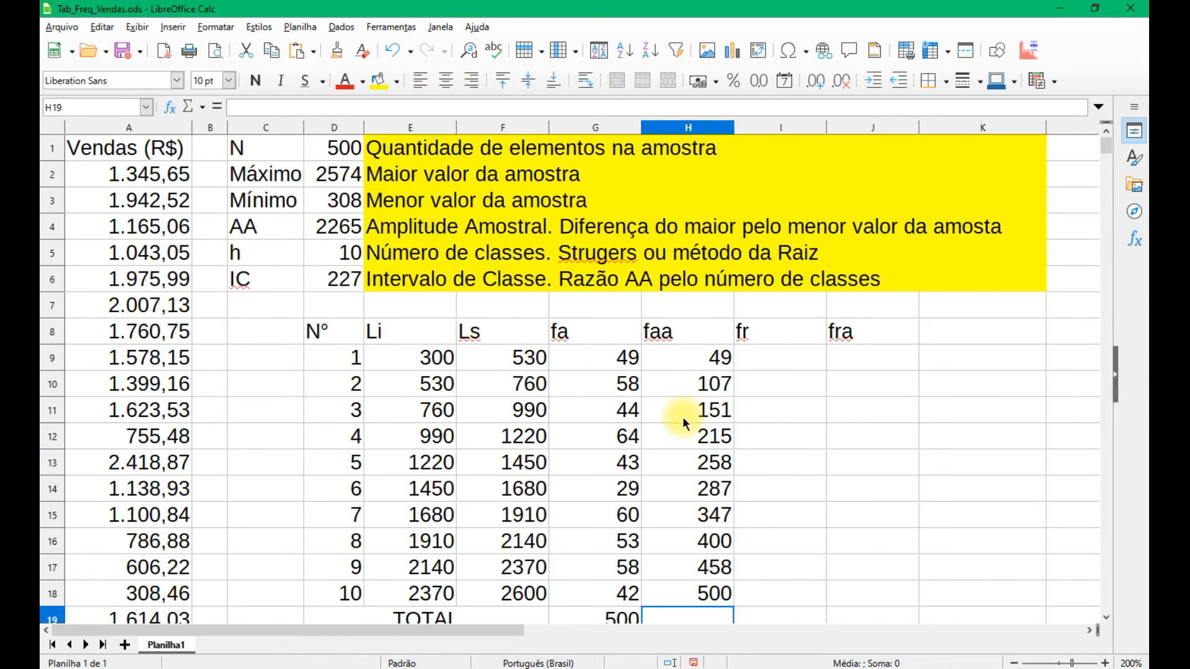
Step: Enter the relative frequency formula =G9/$G$19 in I9 and fill it down to I18
{"action": "scroll", "coordinate": [720, 406], "scroll_direction": "down", "scroll_amount": 1}
{"action": "left_click", "coordinate": [787, 284]}
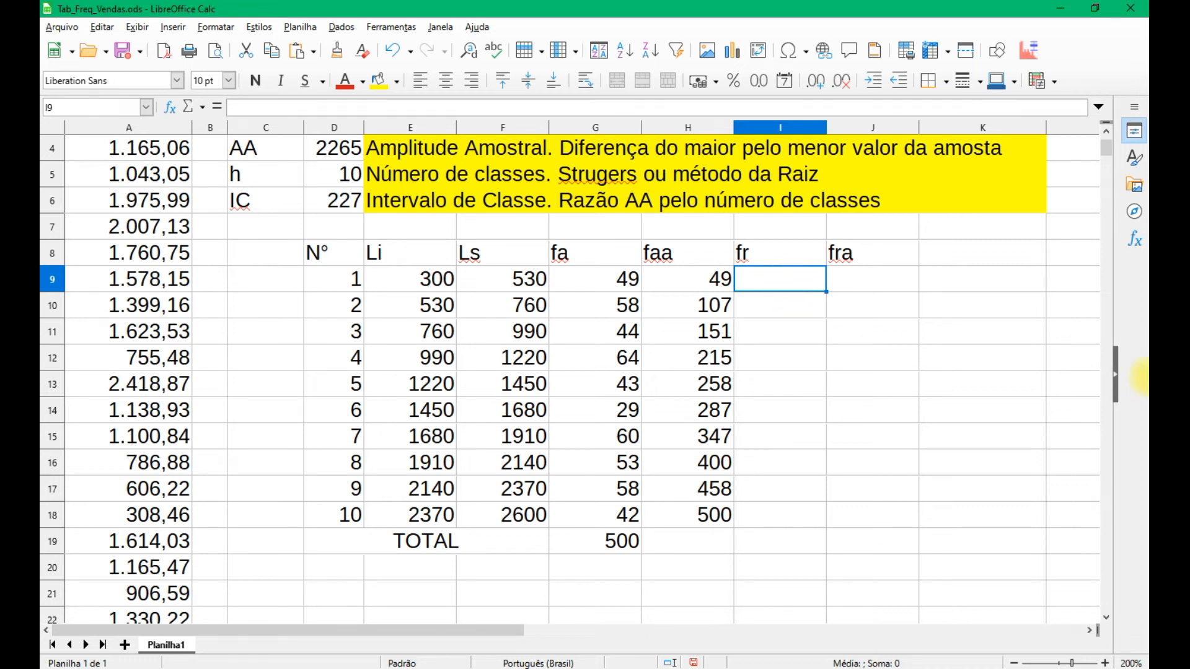
{"action": "type", "text": "="}
{"action": "key", "text": "Left"}
{"action": "key", "text": "Left"}
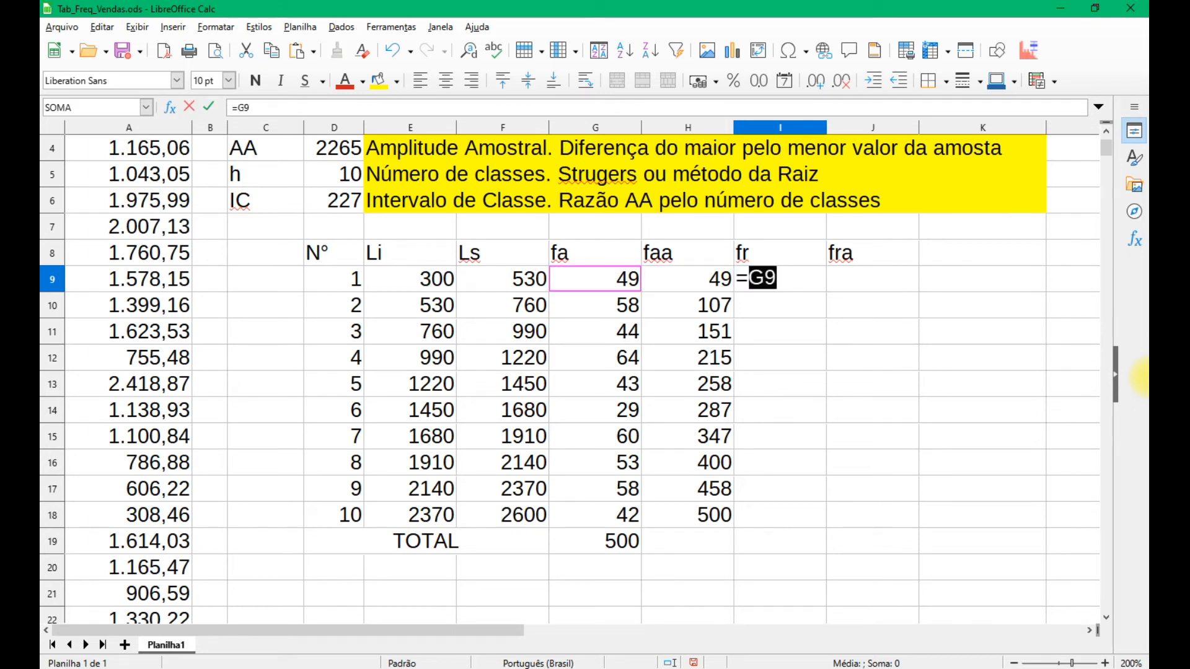
{"action": "type", "text": "/"}
{"action": "left_click", "coordinate": [600, 543]}
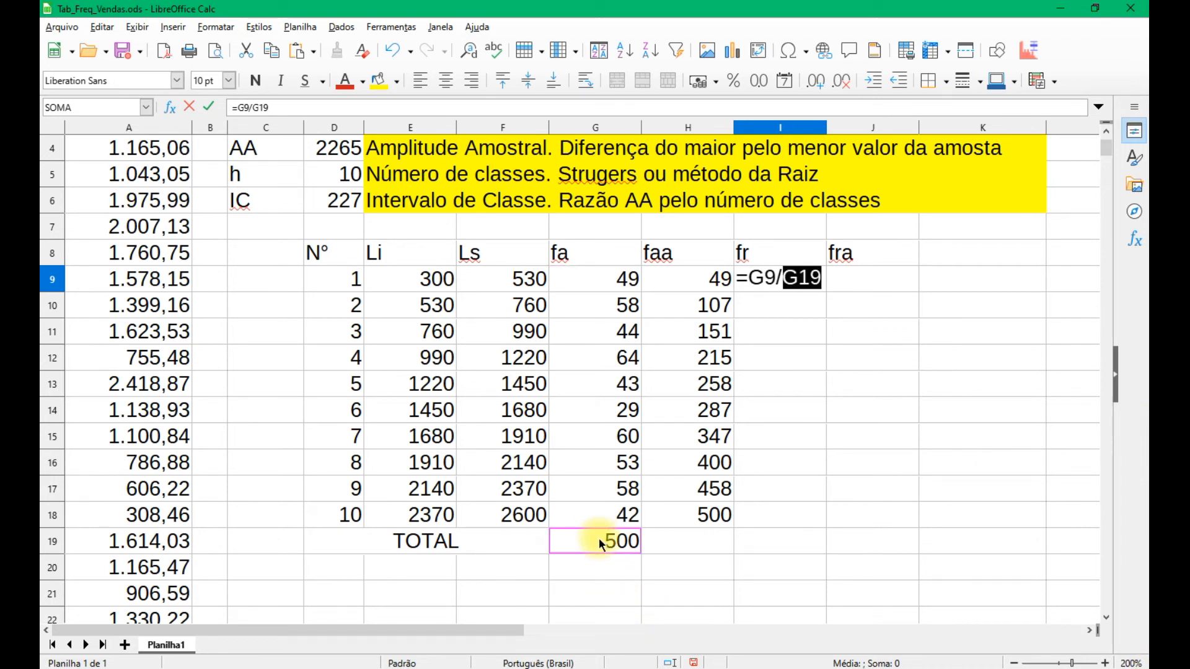
{"action": "key", "text": "F4"}
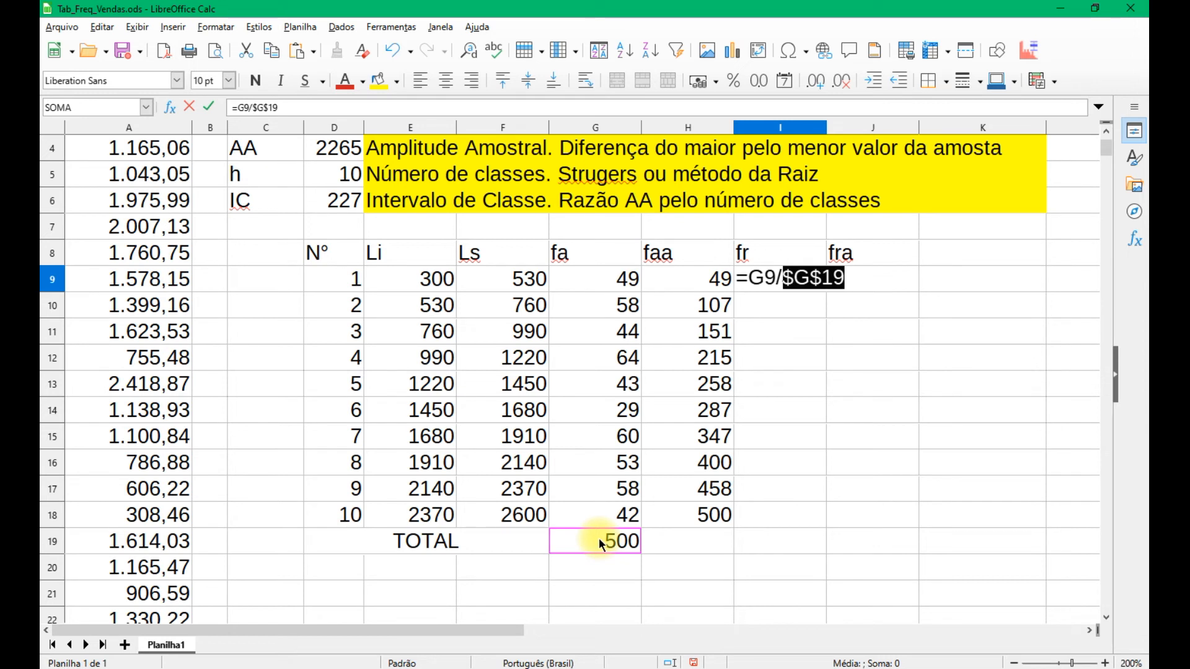
{"action": "key", "text": "Return"}
{"action": "left_click", "coordinate": [772, 285]}
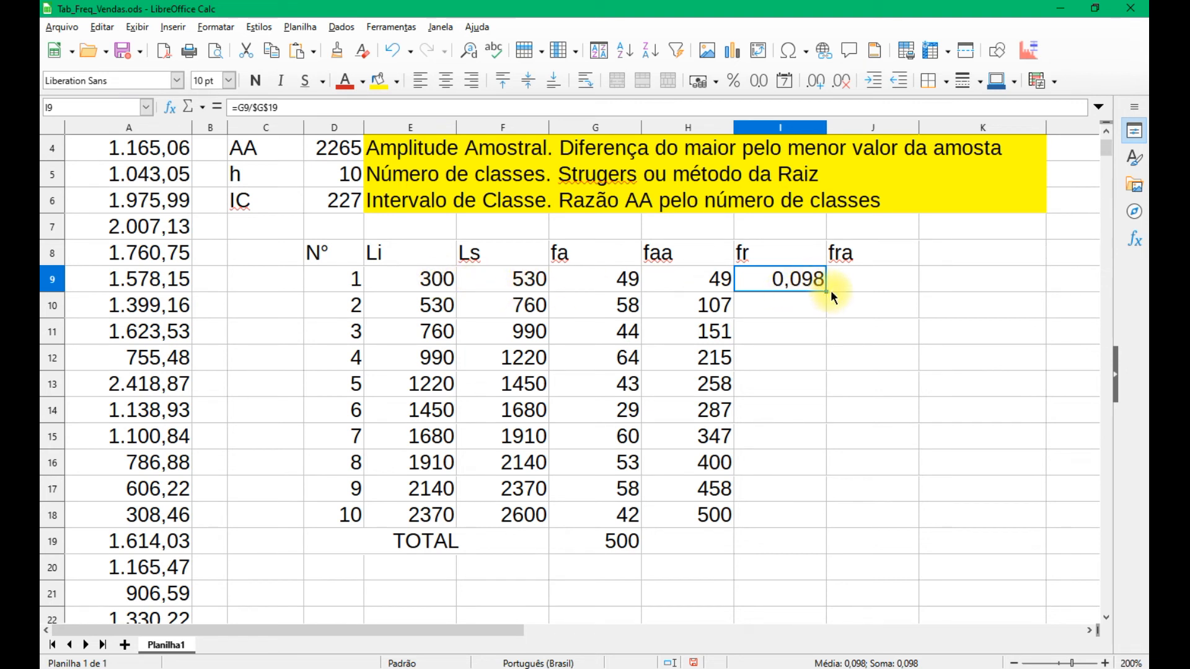
{"action": "left_click_drag", "start_coordinate": [826, 291], "coordinate": [819, 523]}
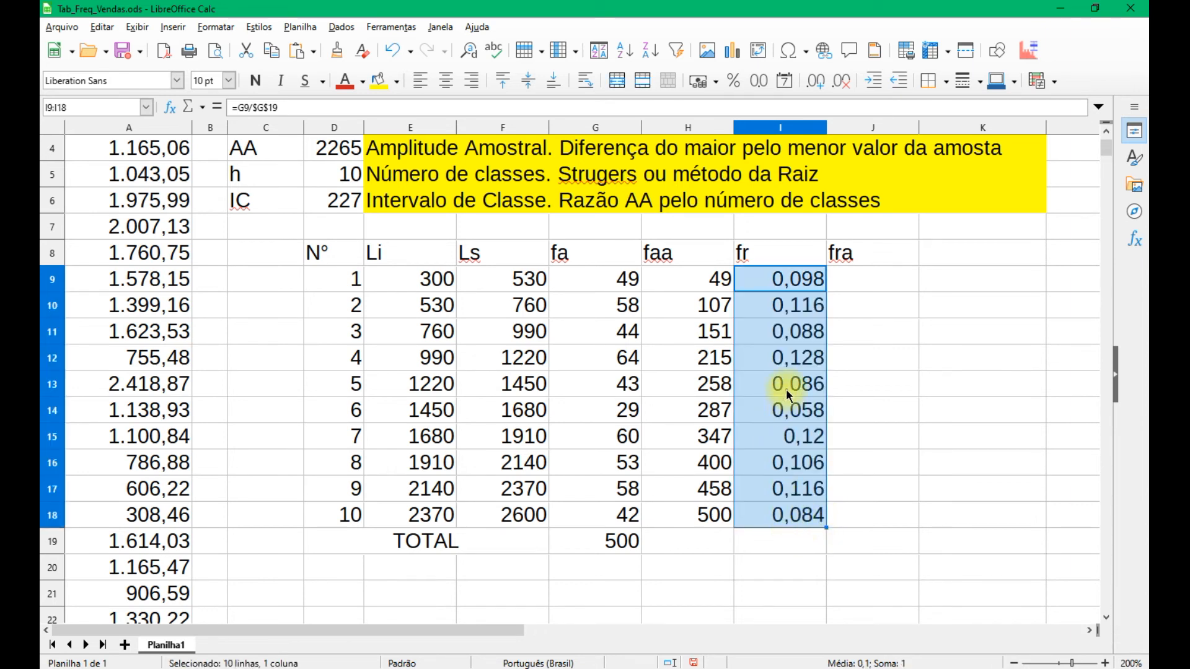
Step: Sum the relative frequencies in I19 with =SOMA(I9:I18)
{"action": "left_click", "coordinate": [794, 539]}
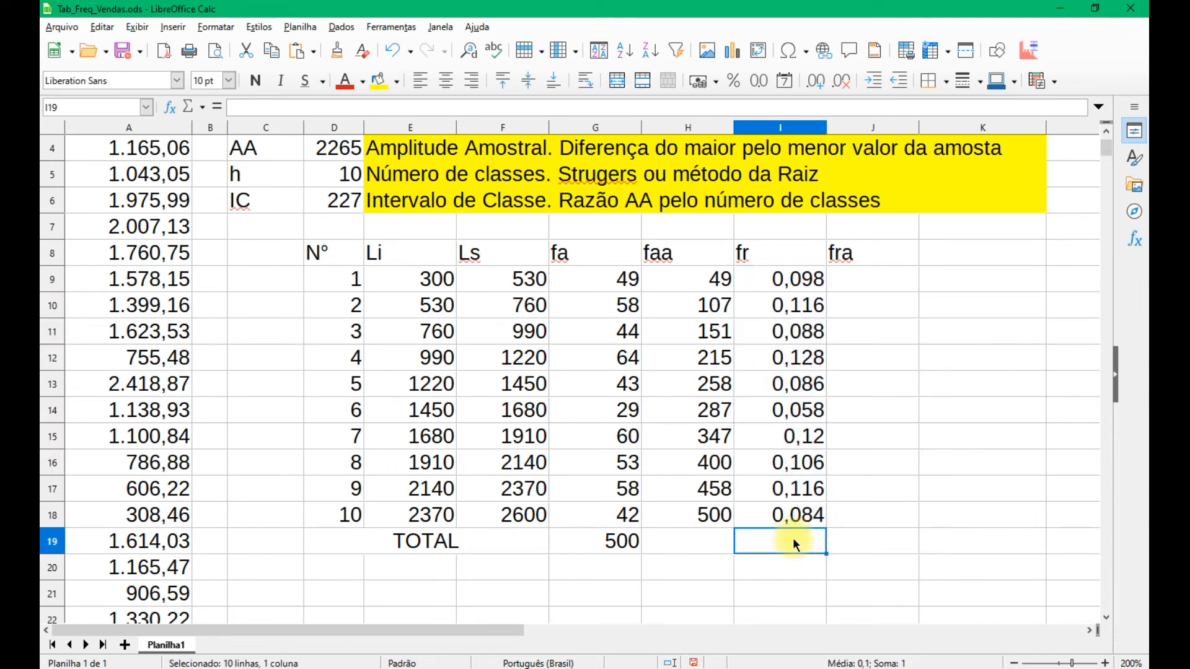
{"action": "left_click", "coordinate": [629, 544]}
{"action": "left_click", "coordinate": [757, 544]}
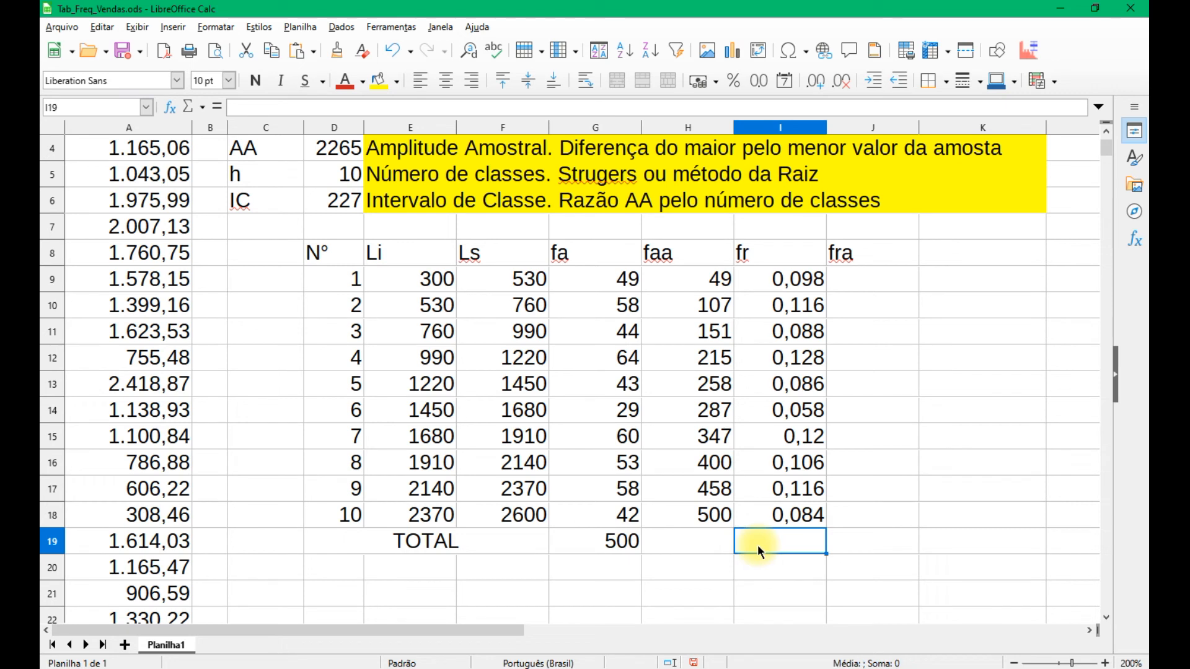
{"action": "type", "text": "=SOMA("}
{"action": "key", "text": "Up"}
{"action": "key", "text": "shift+Up"}
{"action": "key", "text": "shift+Up"}
{"action": "key", "text": "shift+Up"}
{"action": "key", "text": "shift+Up"}
{"action": "key", "text": "shift+Up"}
{"action": "key", "text": "shift+Up"}
{"action": "key", "text": "shift+Up"}
{"action": "key", "text": "shift+Up"}
{"action": "key", "text": "shift+Up"}
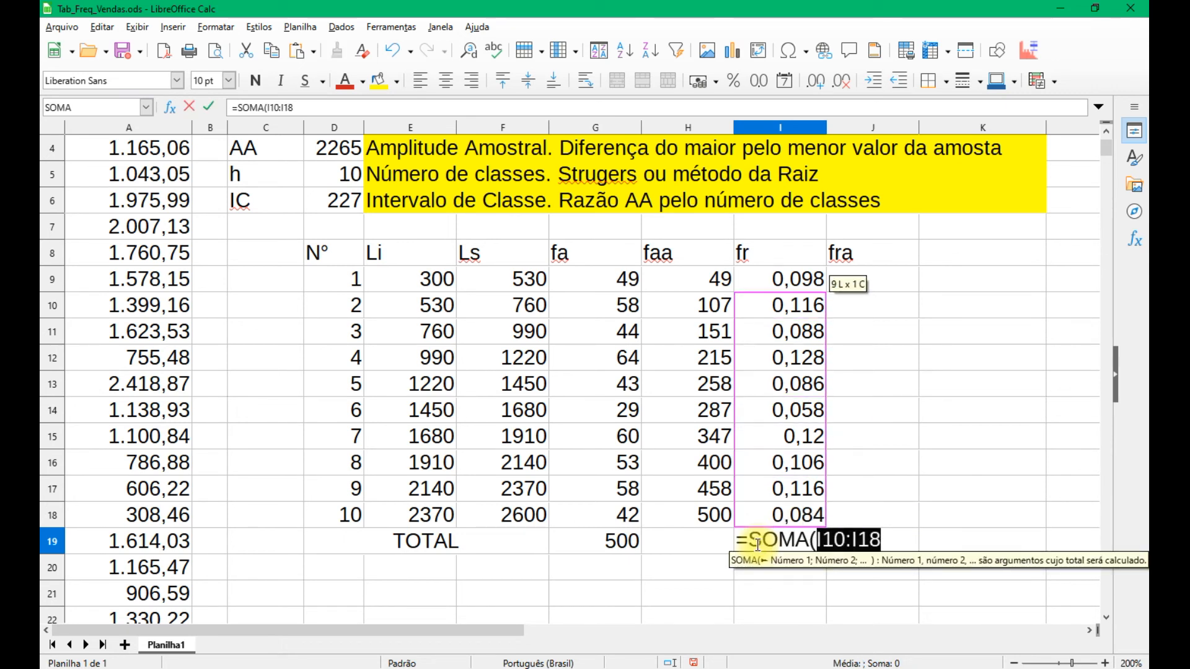
{"action": "key", "text": "Return"}
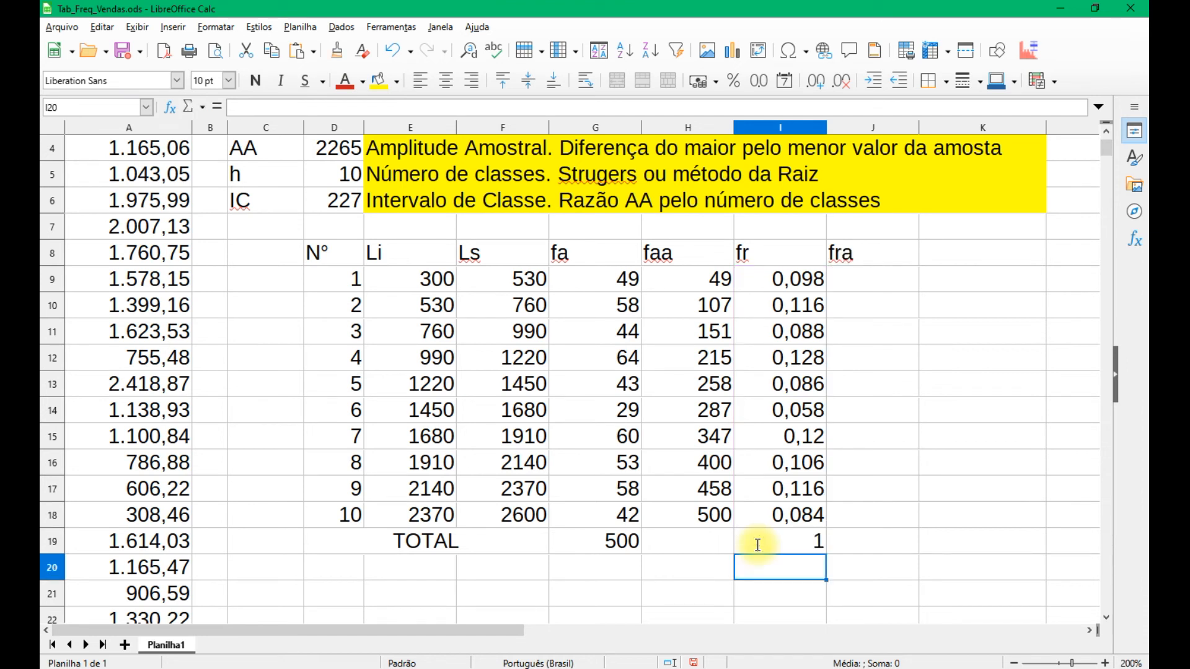
Step: Enter a dash in H19 of the totals row and center it horizontally
{"action": "key", "text": "Up"}
{"action": "key", "text": "Left"}
{"action": "type", "text": "-"}
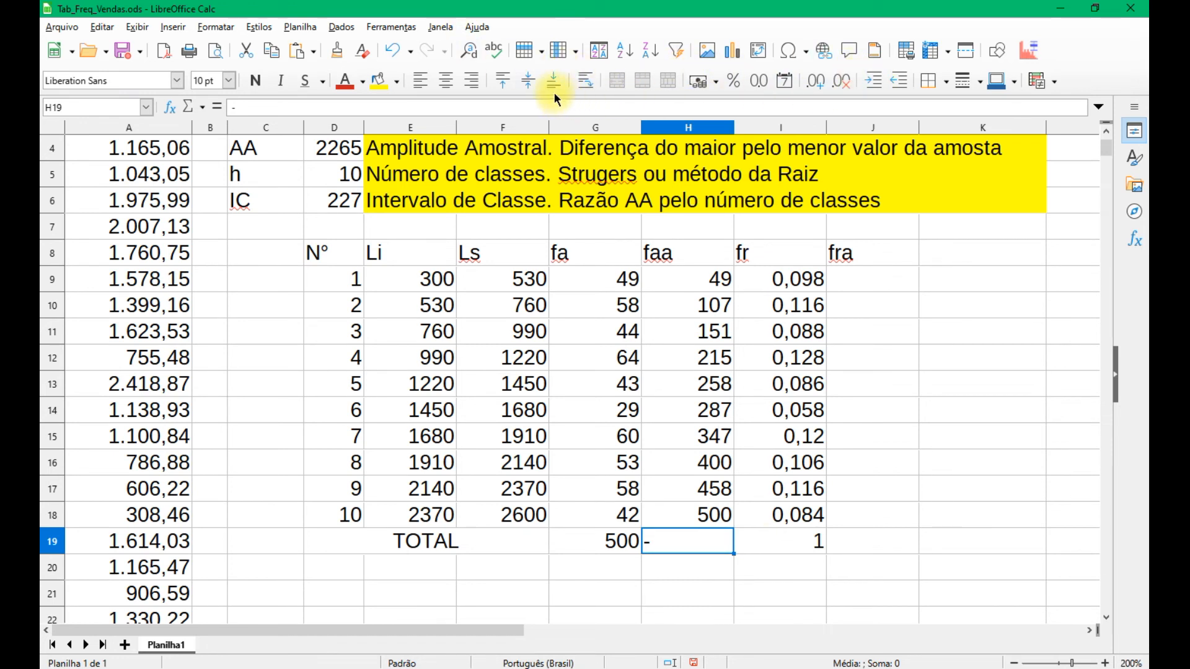
{"action": "left_click", "coordinate": [445, 80]}
Step: Enter the cumulative relative frequency formula =H9/$G$19 in J9 and fill it down to J18
{"action": "left_click", "coordinate": [865, 276]}
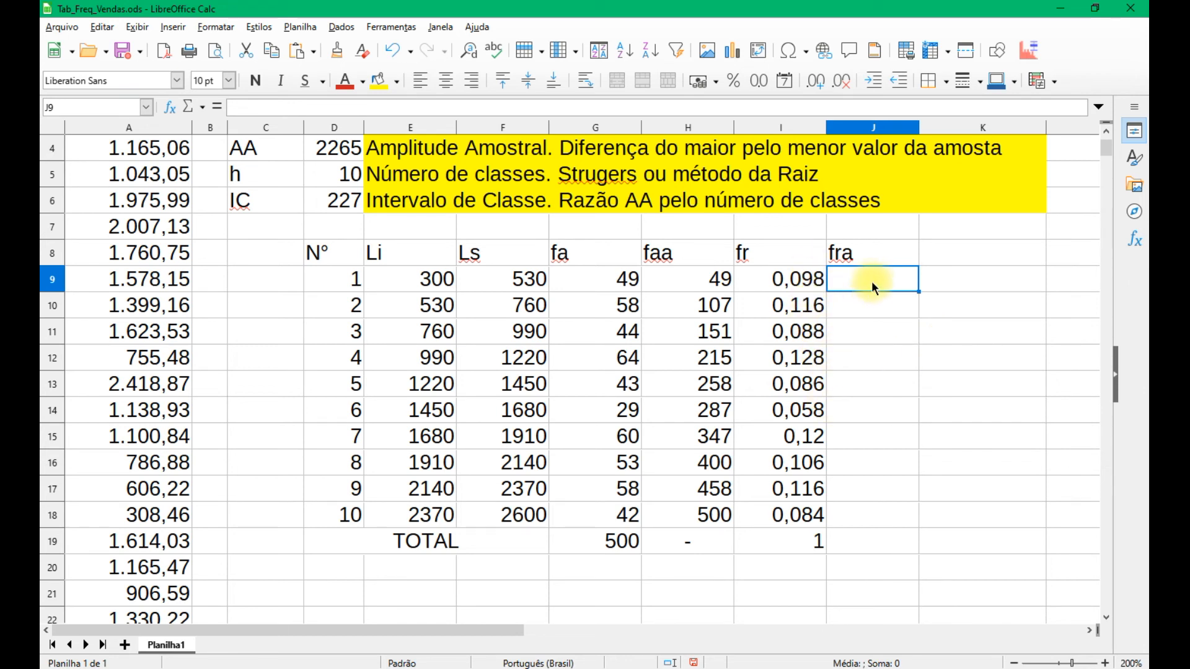
{"action": "type", "text": "="}
{"action": "key", "text": "Left"}
{"action": "key", "text": "Left"}
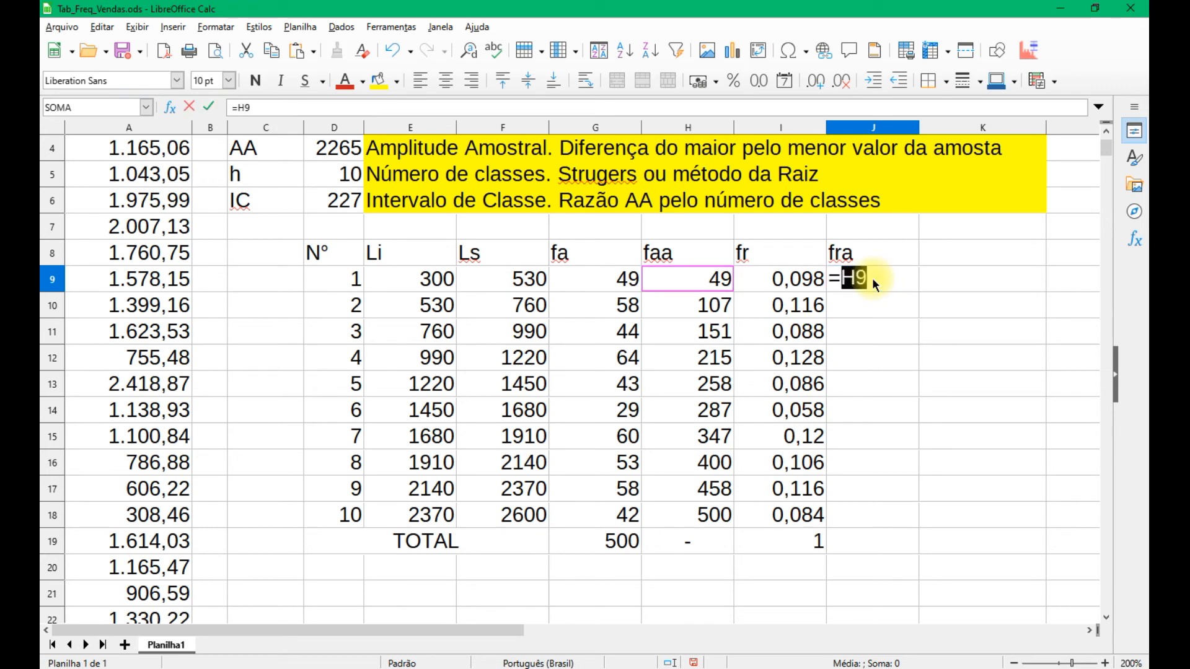
{"action": "left_click", "coordinate": [870, 279]}
{"action": "type", "text": "/"}
{"action": "left_click", "coordinate": [617, 541]}
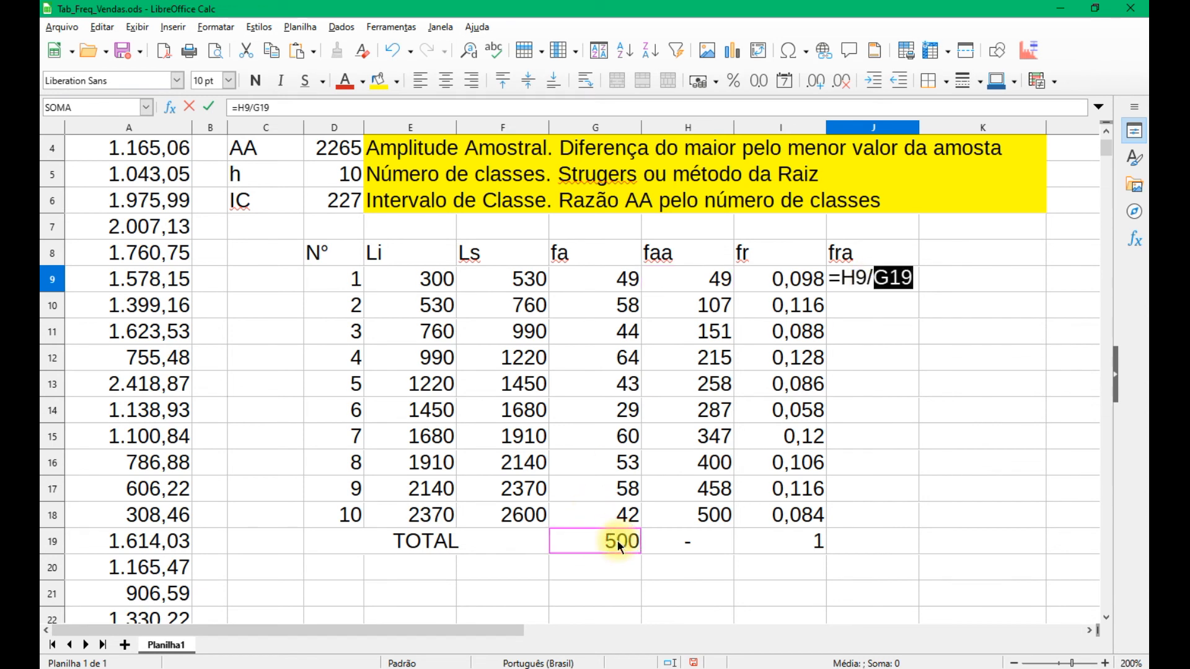
{"action": "key", "text": "F4"}
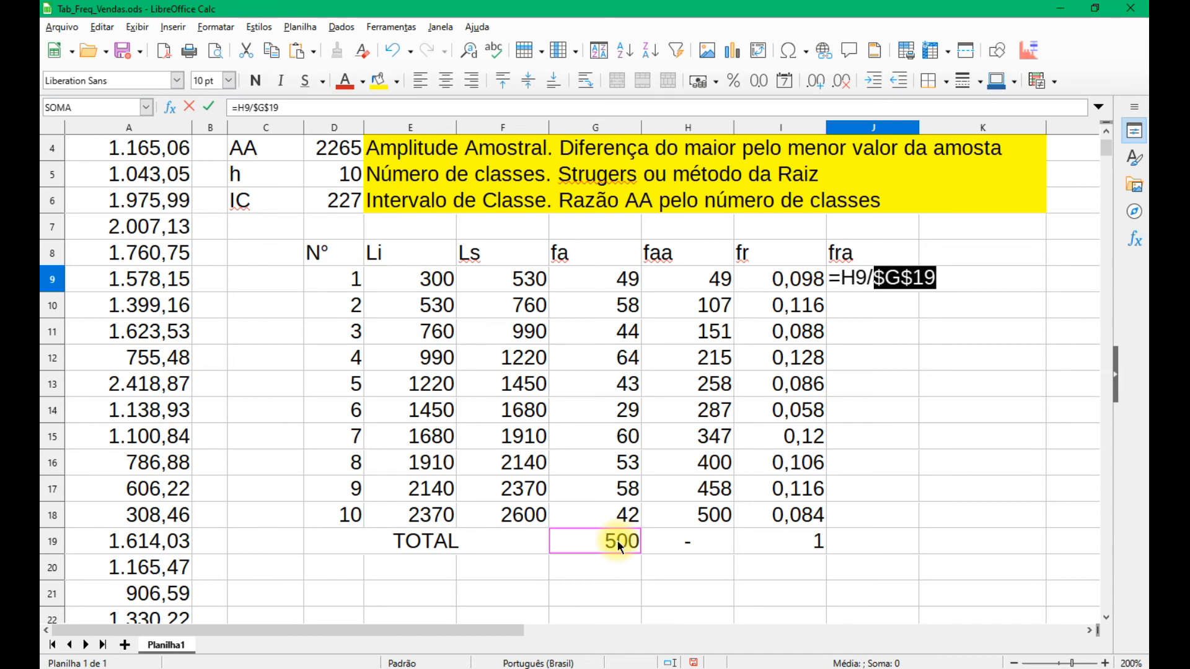
{"action": "key", "text": "Return"}
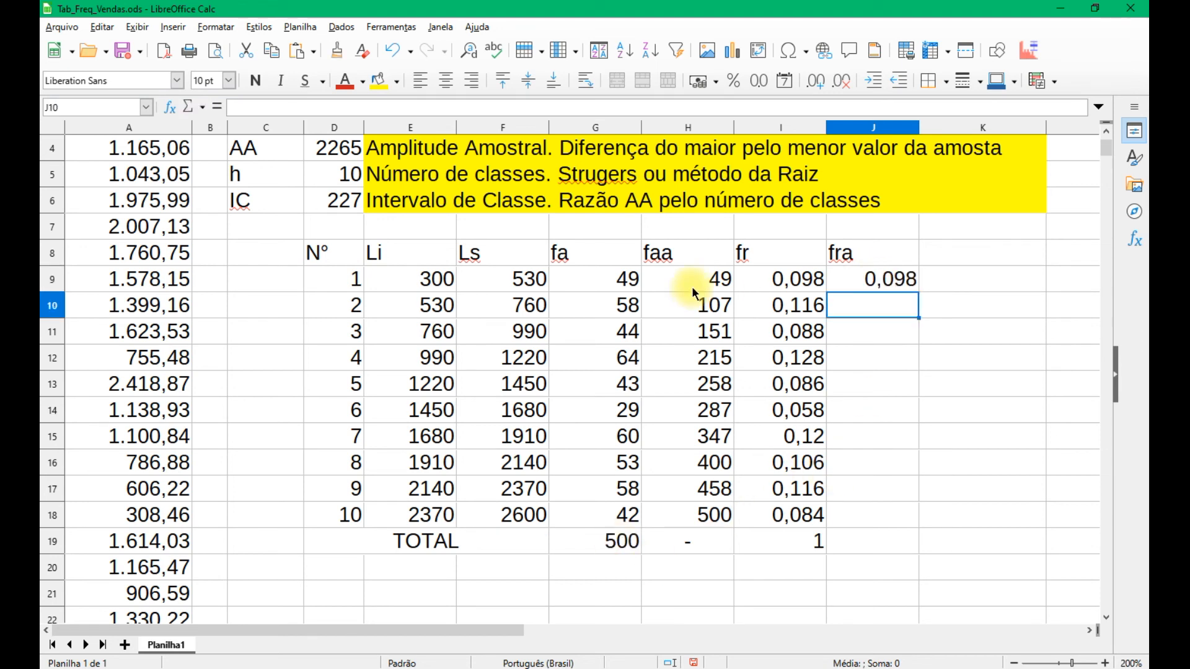
{"action": "left_click", "coordinate": [876, 278]}
{"action": "left_click_drag", "start_coordinate": [918, 291], "coordinate": [909, 524]}
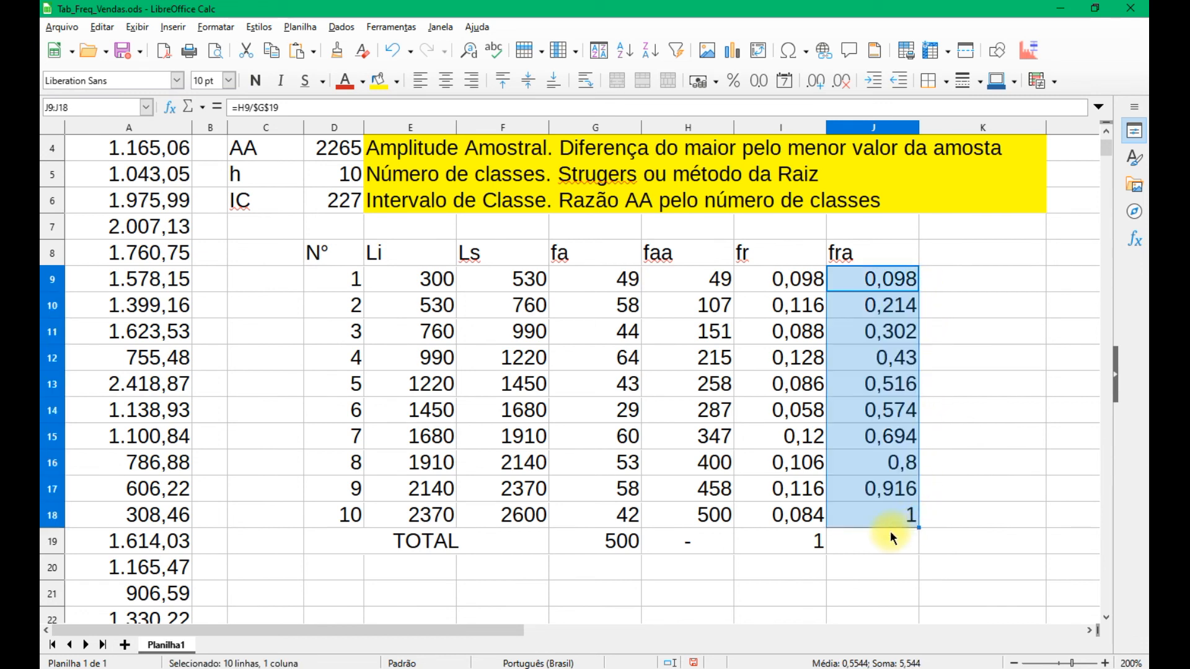
Step: Format the relative and cumulative relative frequencies in I9:J18 with two decimal places
{"action": "left_click", "coordinate": [789, 281]}
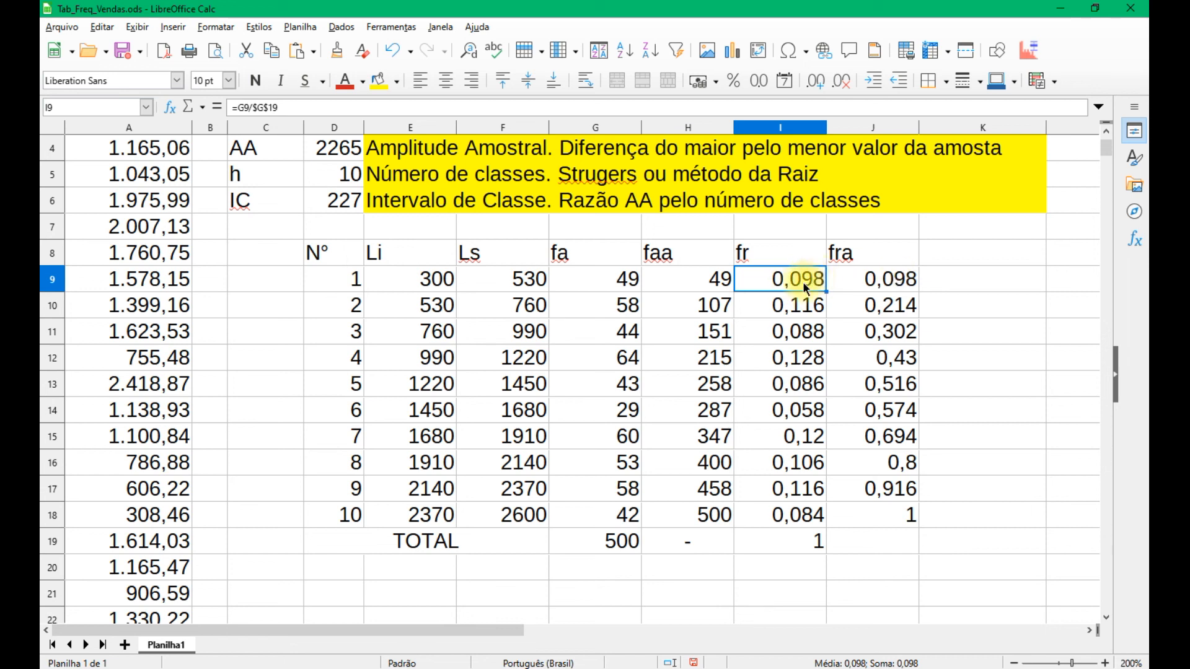
{"action": "left_click", "coordinate": [899, 515], "text": "shift"}
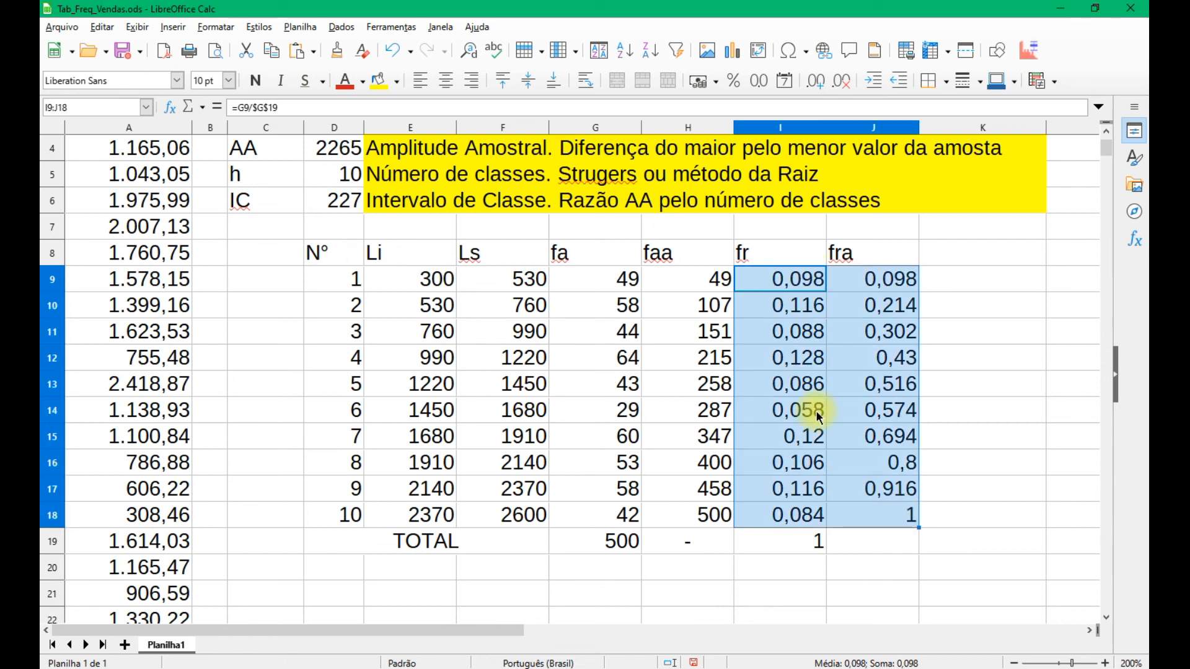
{"action": "left_click", "coordinate": [820, 83]}
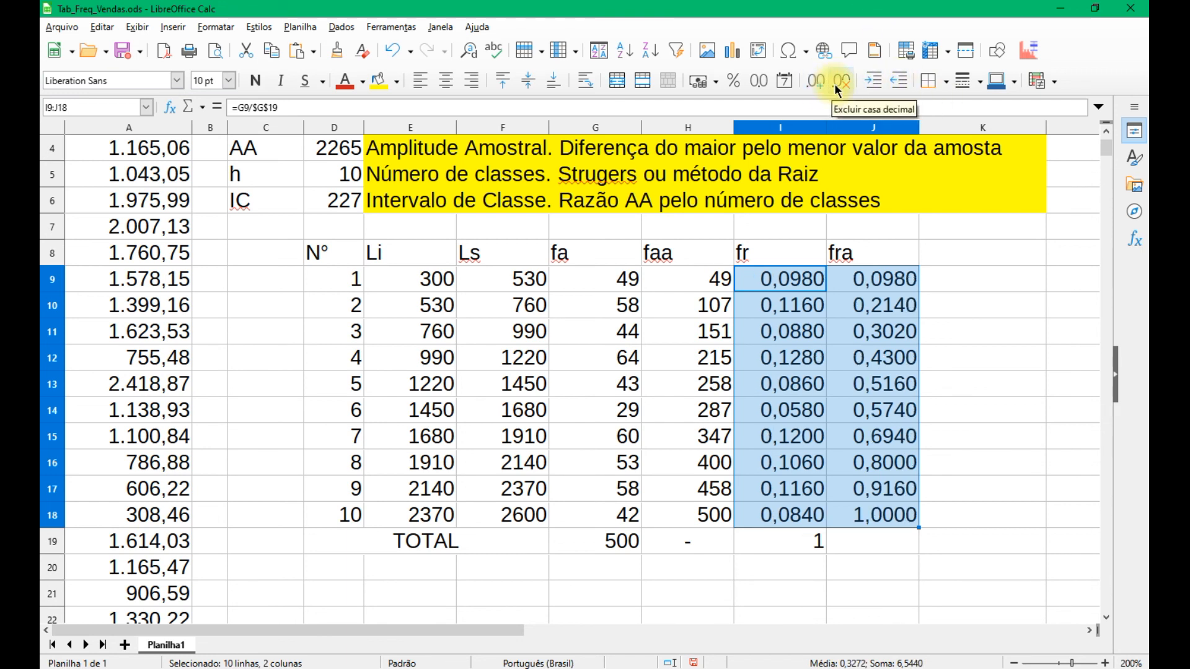
{"action": "left_click", "coordinate": [841, 84]}
{"action": "left_click", "coordinate": [840, 84]}
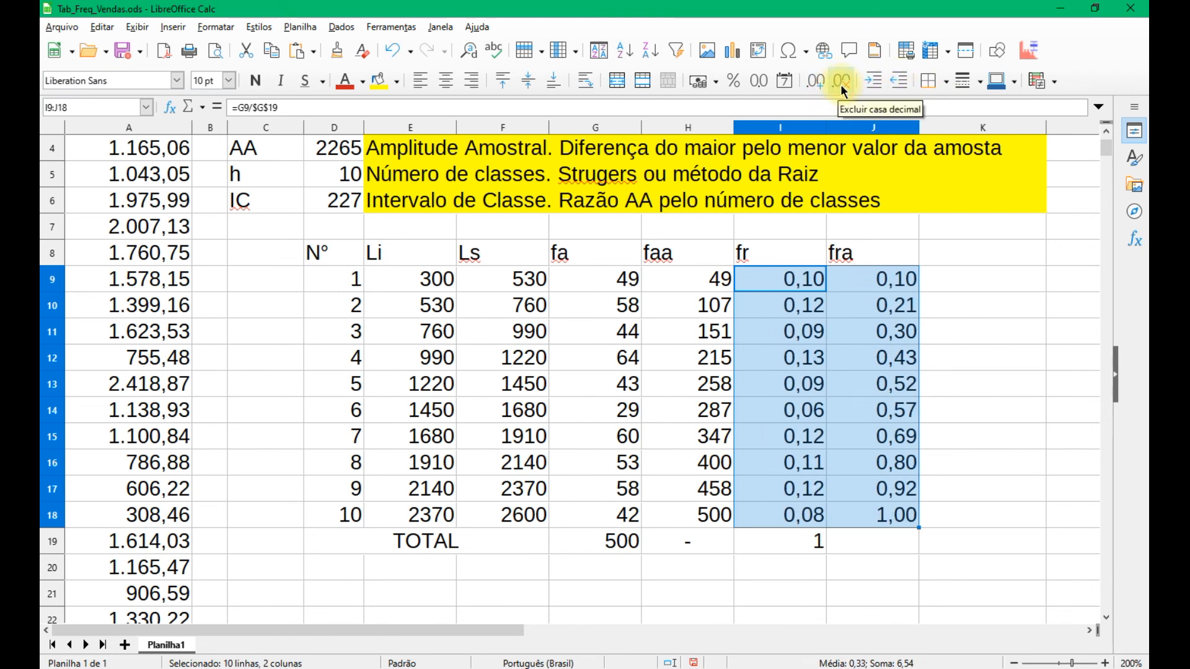
Step: Try the percentage format on I9:J18, remove it again and restore the two decimal places
{"action": "left_click", "coordinate": [731, 80]}
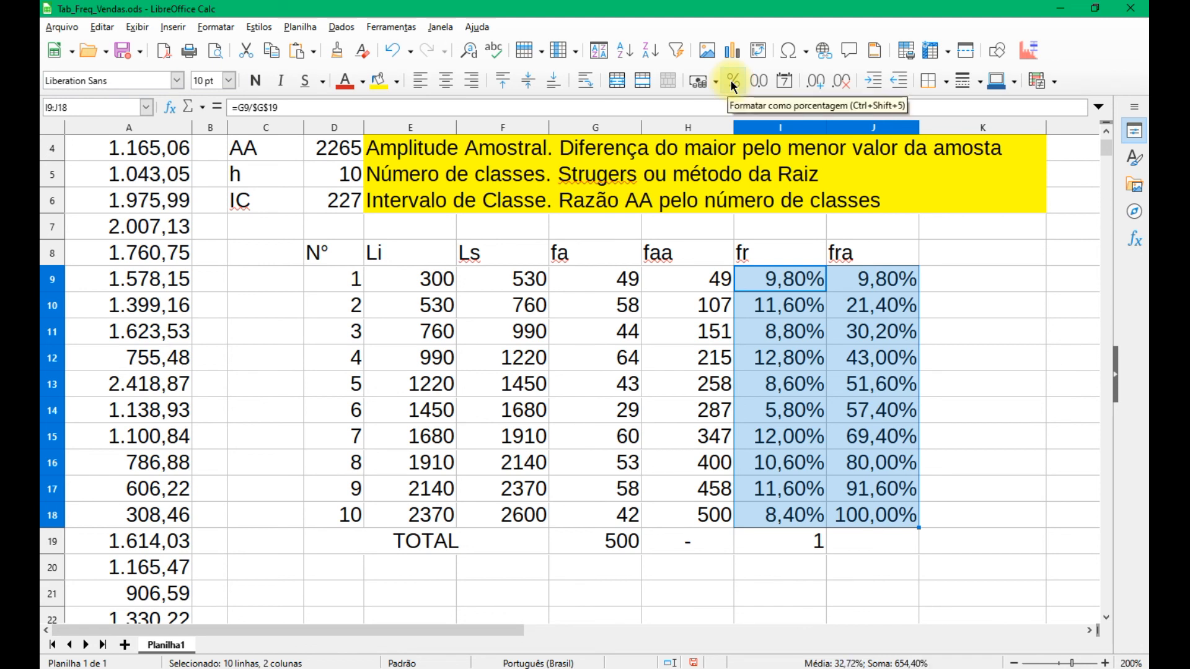
{"action": "left_click", "coordinate": [731, 80]}
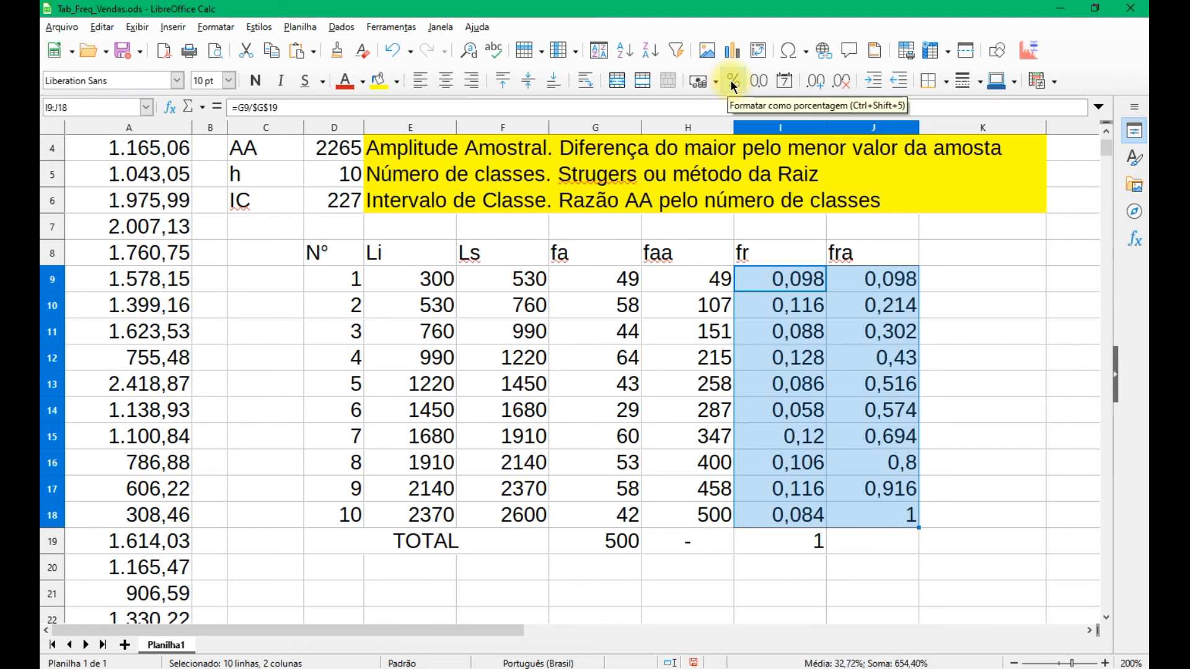
{"action": "left_click", "coordinate": [813, 81]}
{"action": "left_click", "coordinate": [840, 80]}
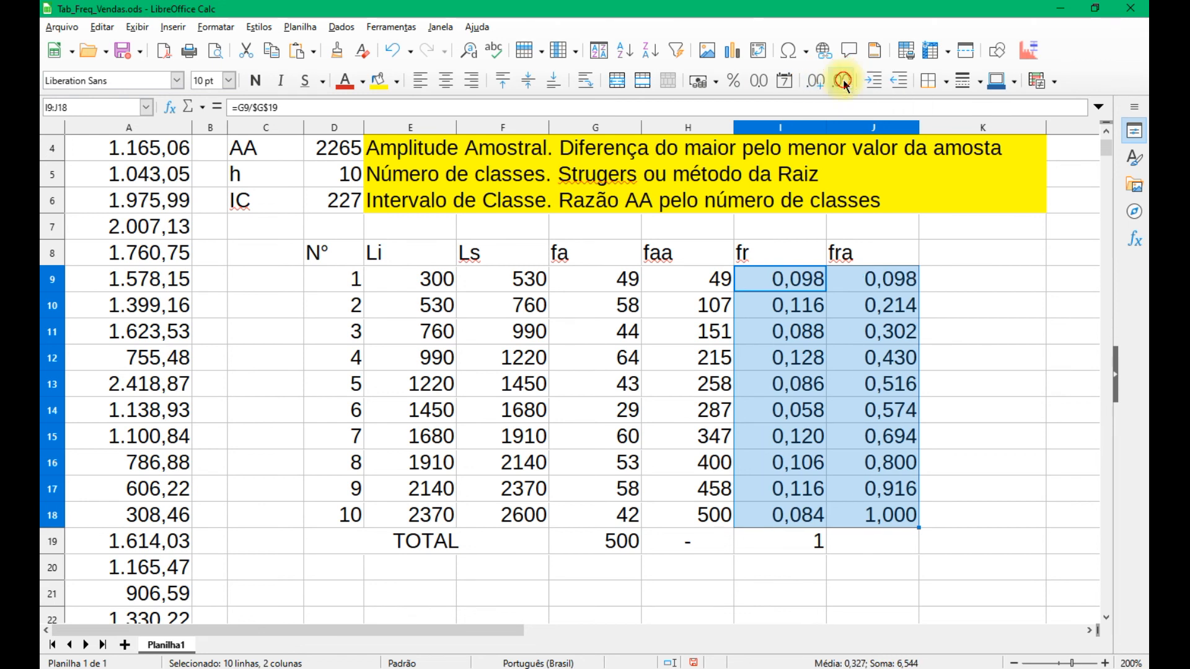
{"action": "left_click", "coordinate": [843, 80]}
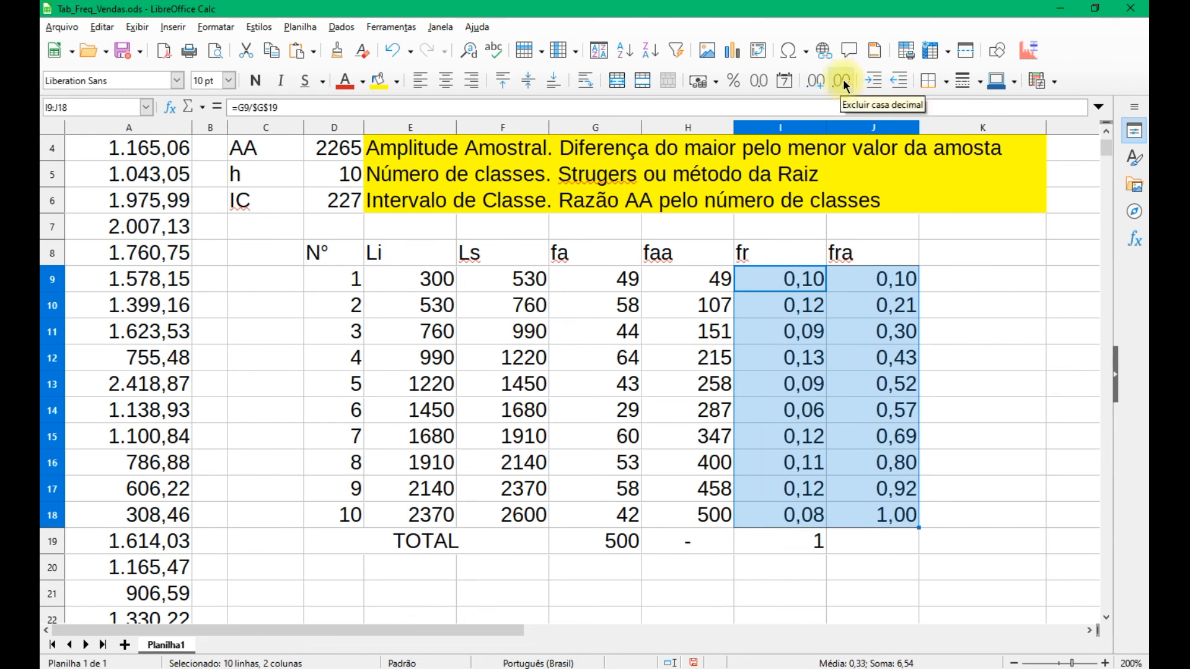
{"action": "left_click", "coordinate": [949, 391]}
{"action": "left_click", "coordinate": [865, 564]}
{"action": "left_click", "coordinate": [771, 592]}
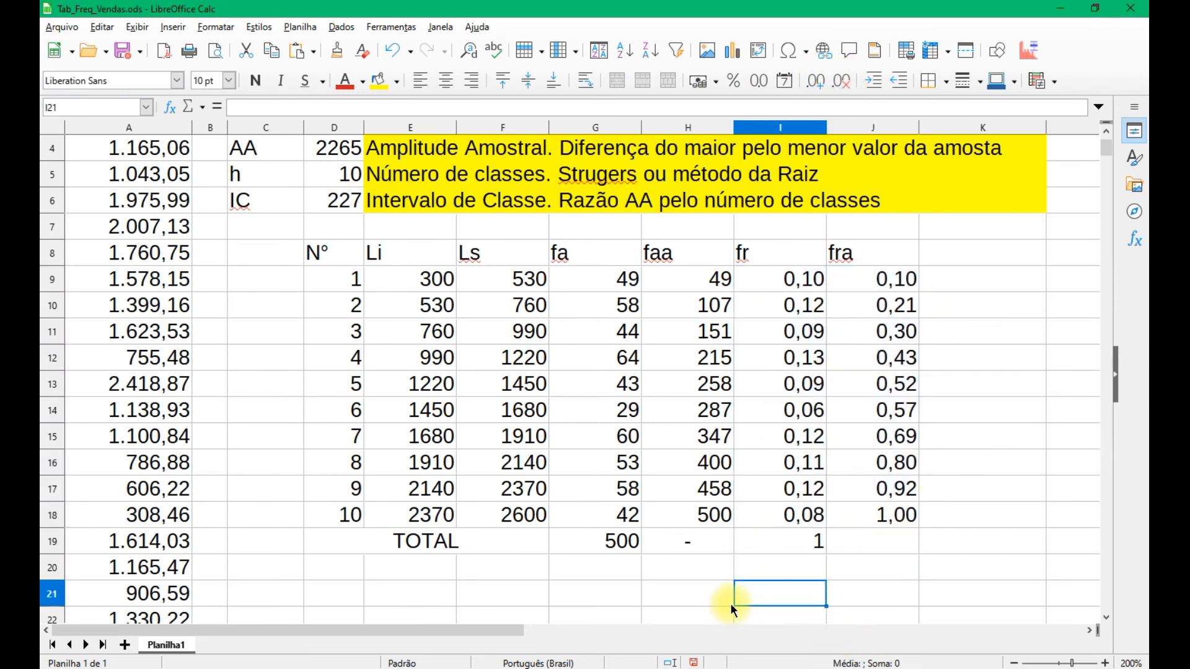